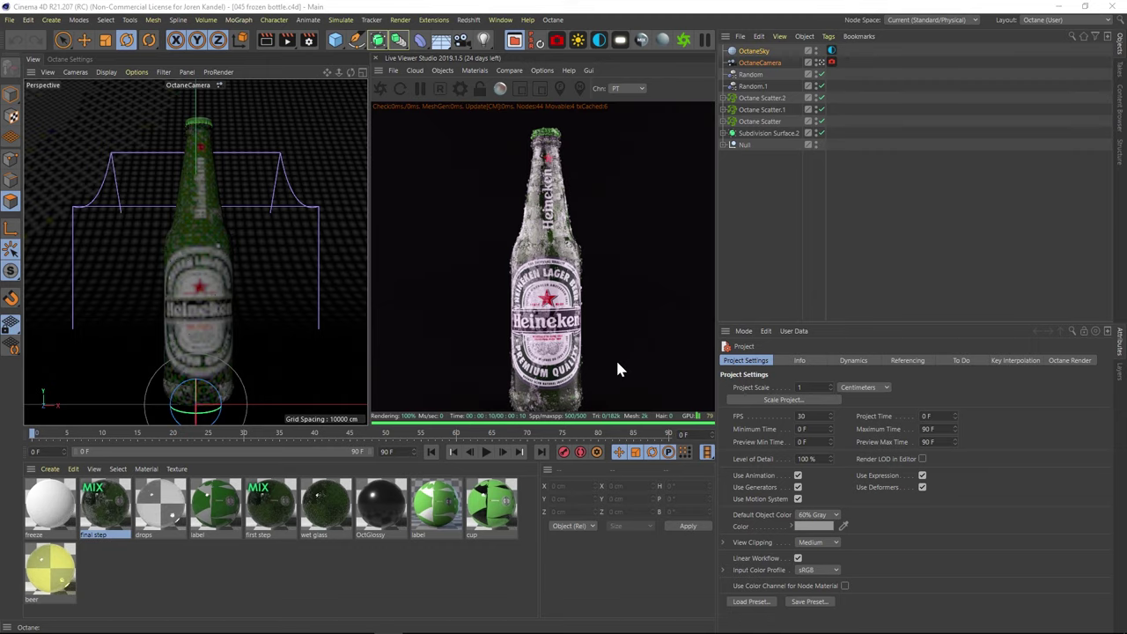
Select Octane Scatter.1 to show its Distribution tab in the Attributes Manager
{"action": "left_click", "coordinate": [763, 109]}
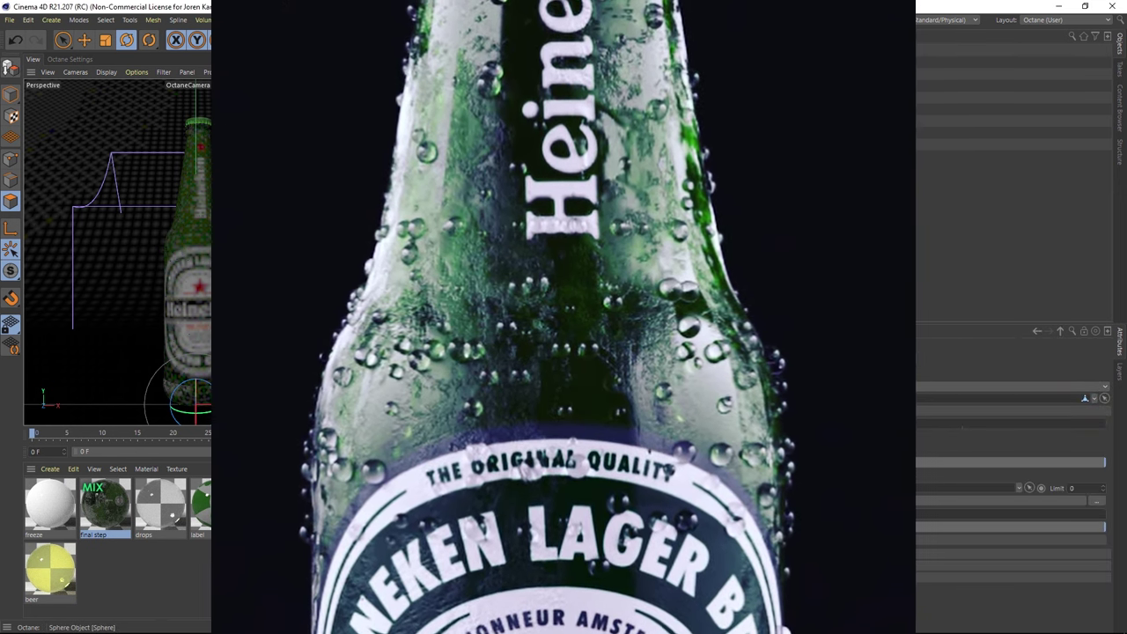
Inspect the drops material tag, the drop Sphere and the object the drops scatter onto
{"action": "left_click", "coordinate": [833, 121]}
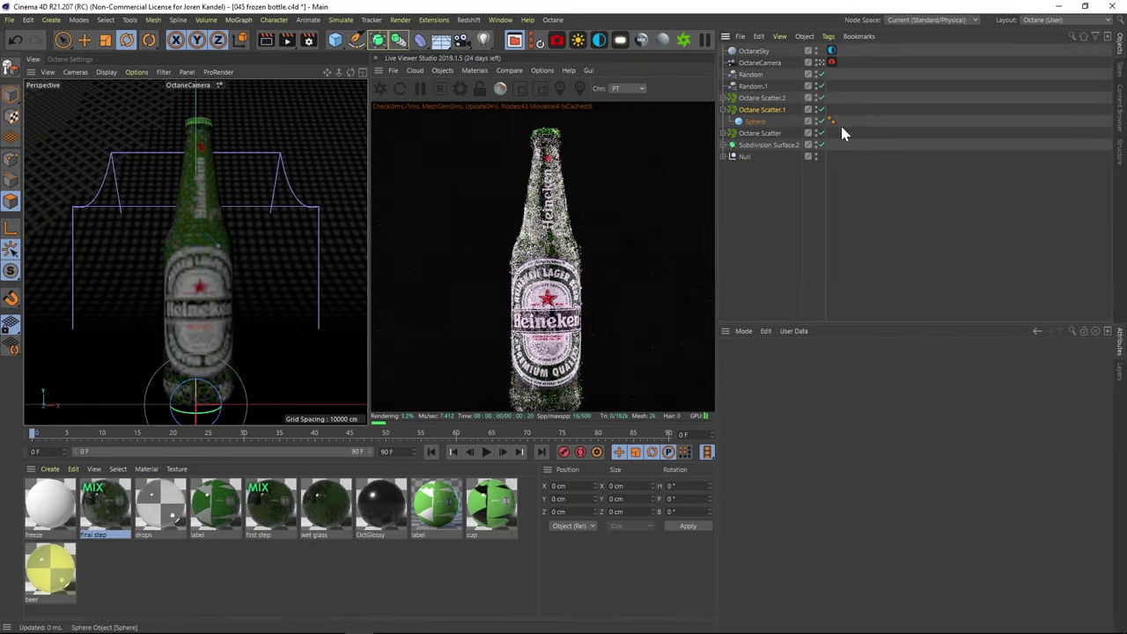
{"action": "left_click", "coordinate": [775, 181]}
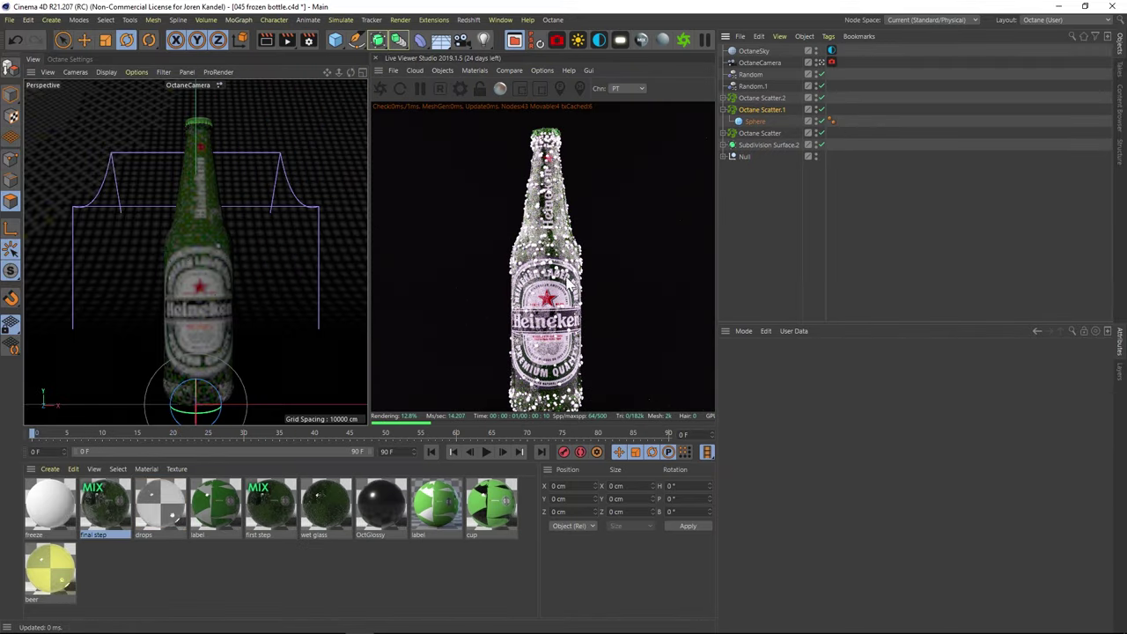
{"action": "left_click", "coordinate": [753, 122]}
{"action": "left_click", "coordinate": [764, 110]}
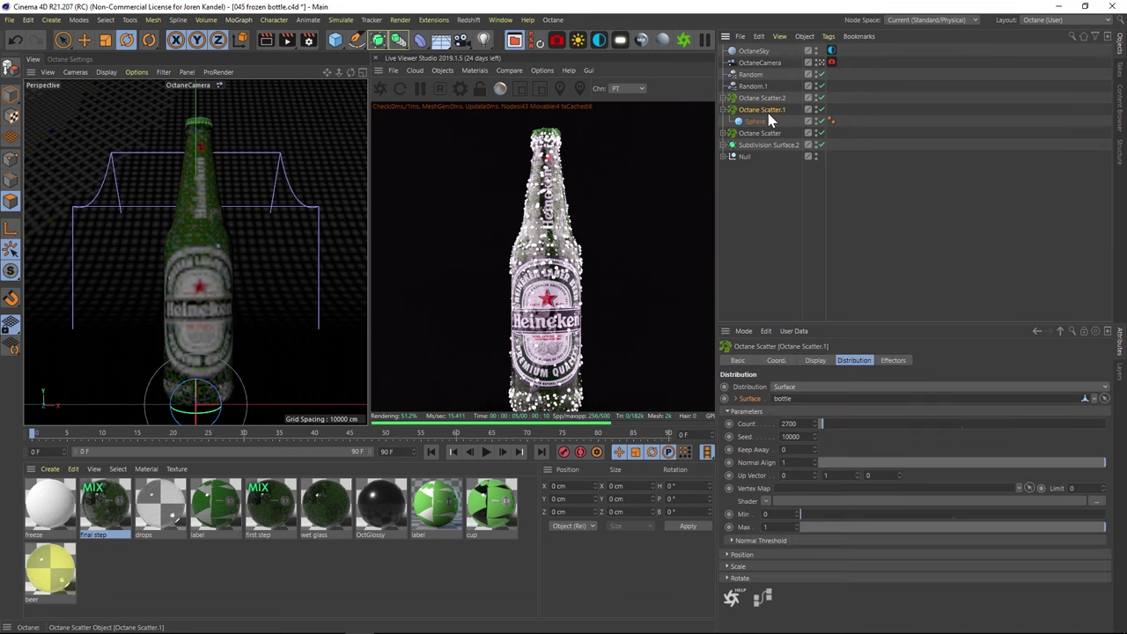
{"action": "left_click", "coordinate": [753, 399]}
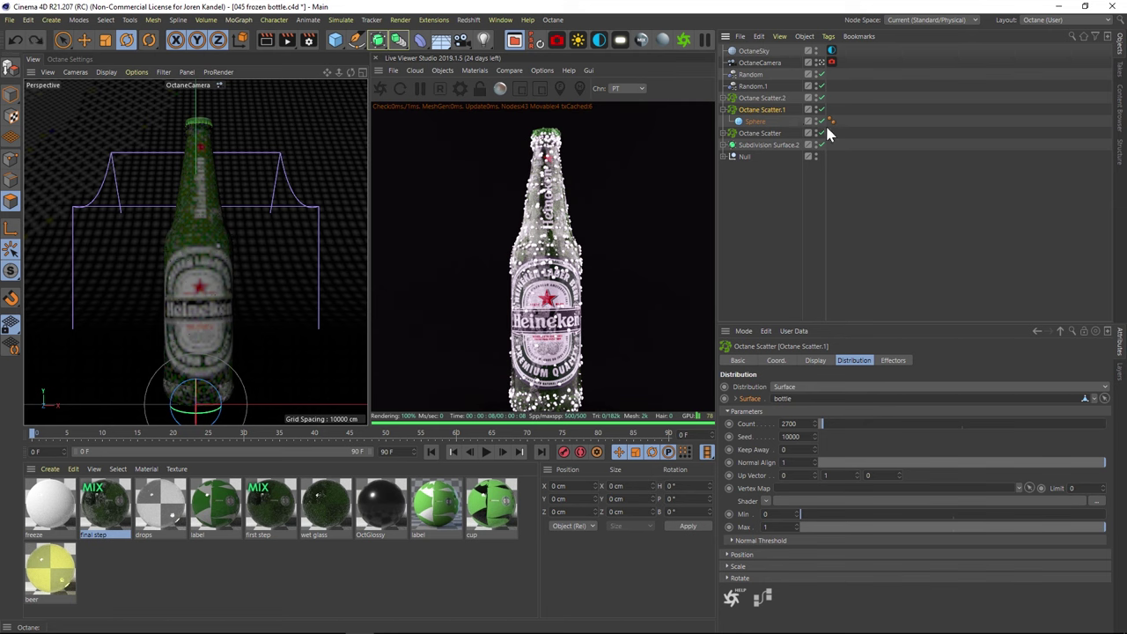
Disable all three Octane Scatter objects and expand the Null holding the bottle parts
{"action": "left_click", "coordinate": [813, 122]}
{"action": "left_click", "coordinate": [731, 110]}
{"action": "left_click", "coordinate": [723, 109]}
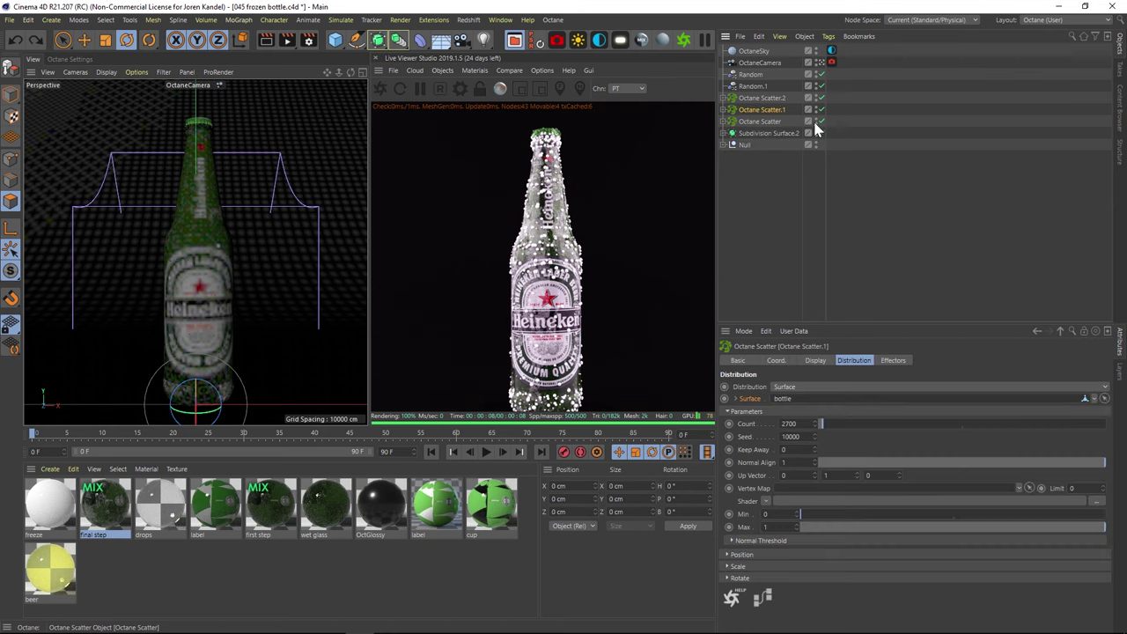
{"action": "mouse_move", "coordinate": [817, 123]}
{"action": "left_mouse_down"}
{"action": "mouse_move", "coordinate": [813, 101]}
{"action": "mouse_move", "coordinate": [819, 129]}
{"action": "left_mouse_up"}
{"action": "left_click", "coordinate": [723, 144]}
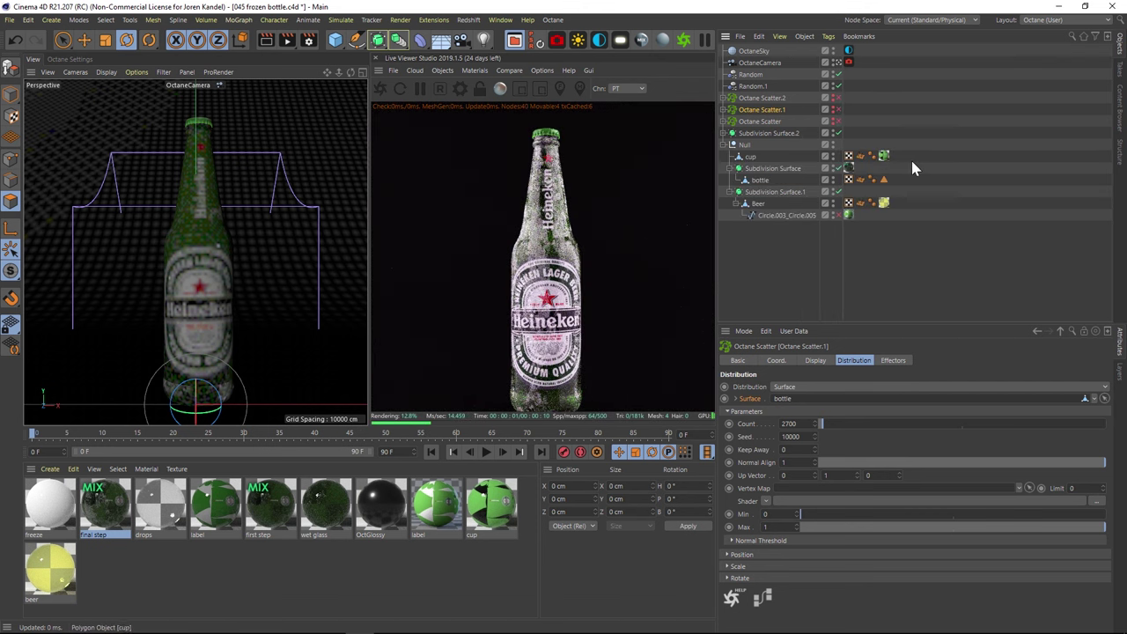
Apply the wet glass material to Subdivision Surface and open its Octane node graph
{"action": "left_click", "coordinate": [313, 508]}
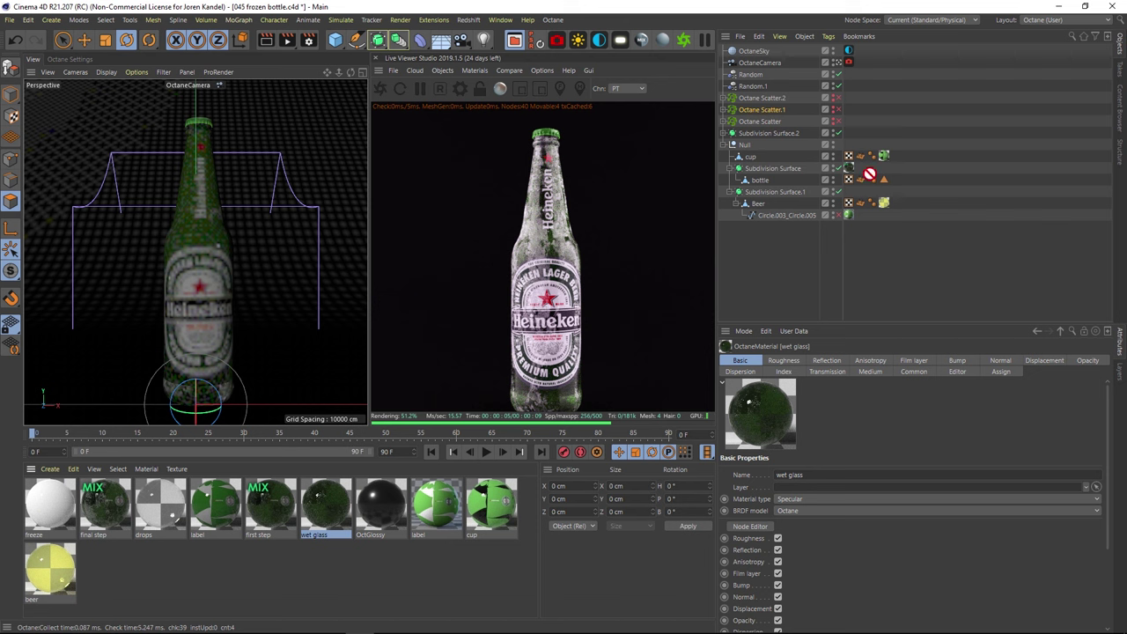
{"action": "left_click_drag", "start_coordinate": [852, 172], "coordinate": [850, 169]}
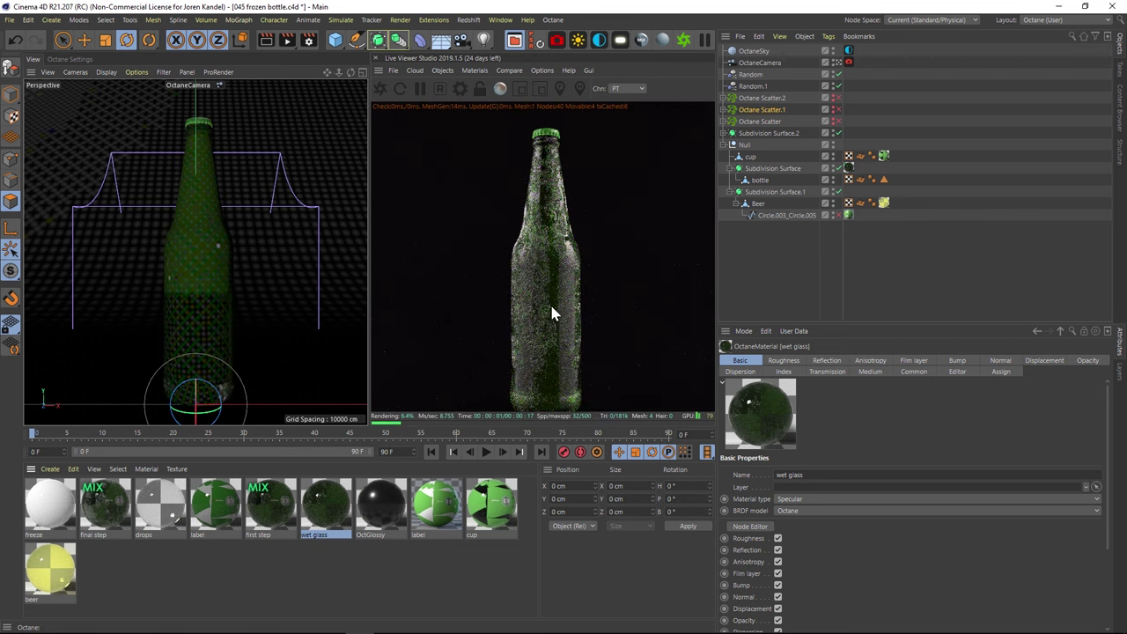
{"action": "double_click", "coordinate": [312, 508]}
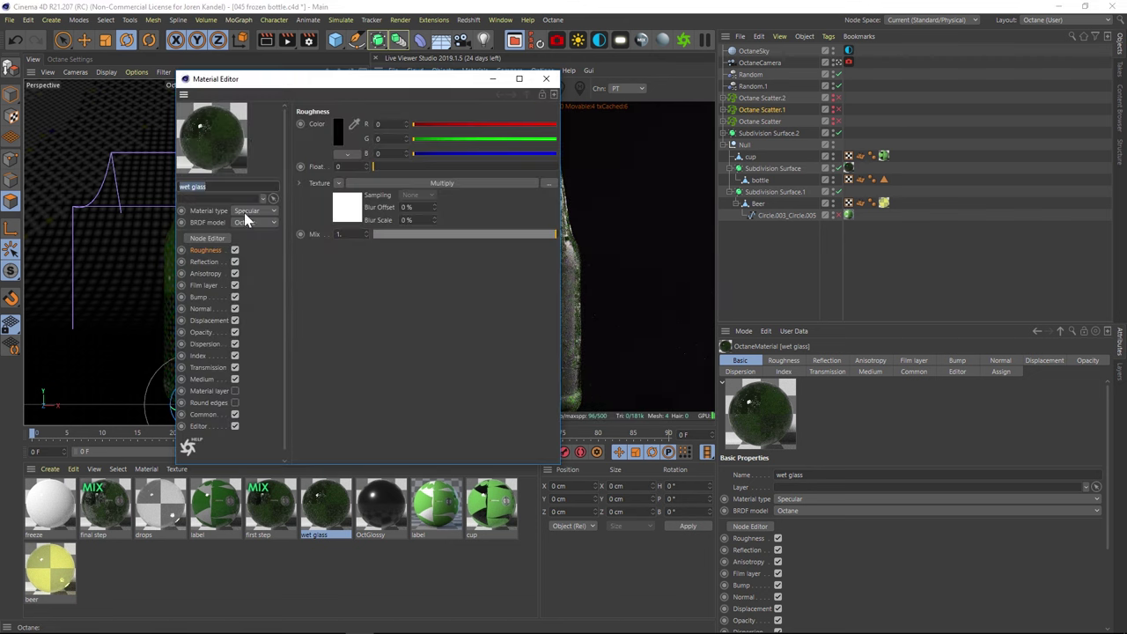
{"action": "left_click", "coordinate": [207, 239]}
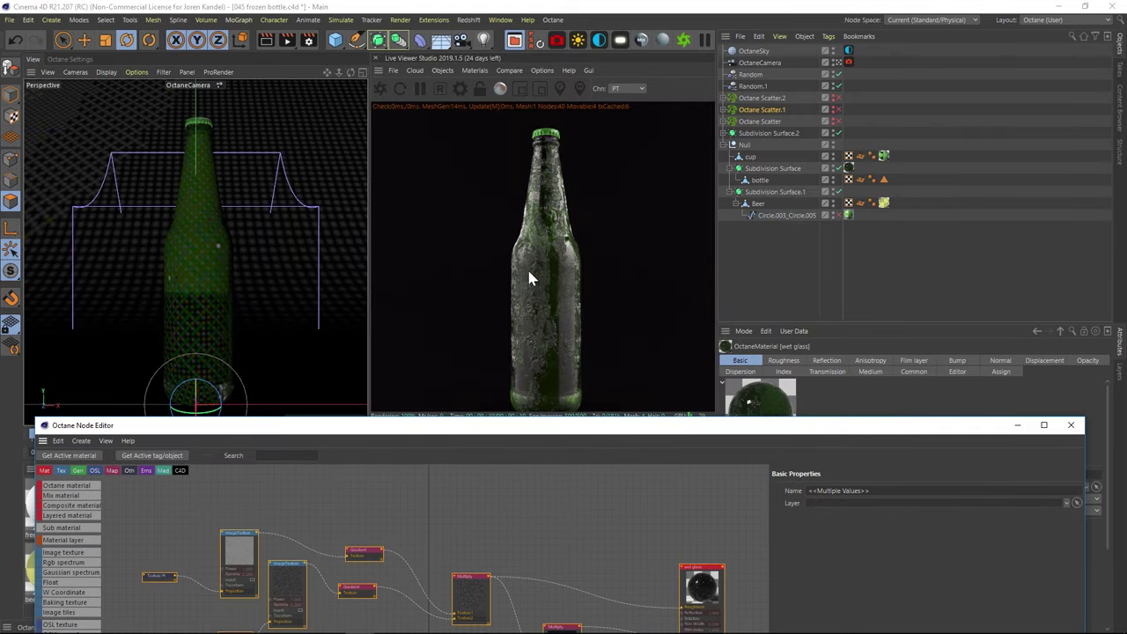
{"action": "left_click_drag", "start_coordinate": [547, 430], "coordinate": [564, 201]}
Delete the gradient, small texture and both Multiply nodes from the wet glass graph
{"action": "left_click", "coordinate": [508, 319]}
{"action": "left_click_drag", "start_coordinate": [619, 300], "coordinate": [373, 408]}
{"action": "key", "text": "Delete"}
{"action": "left_click", "coordinate": [518, 478]}
{"action": "key", "text": "Delete"}
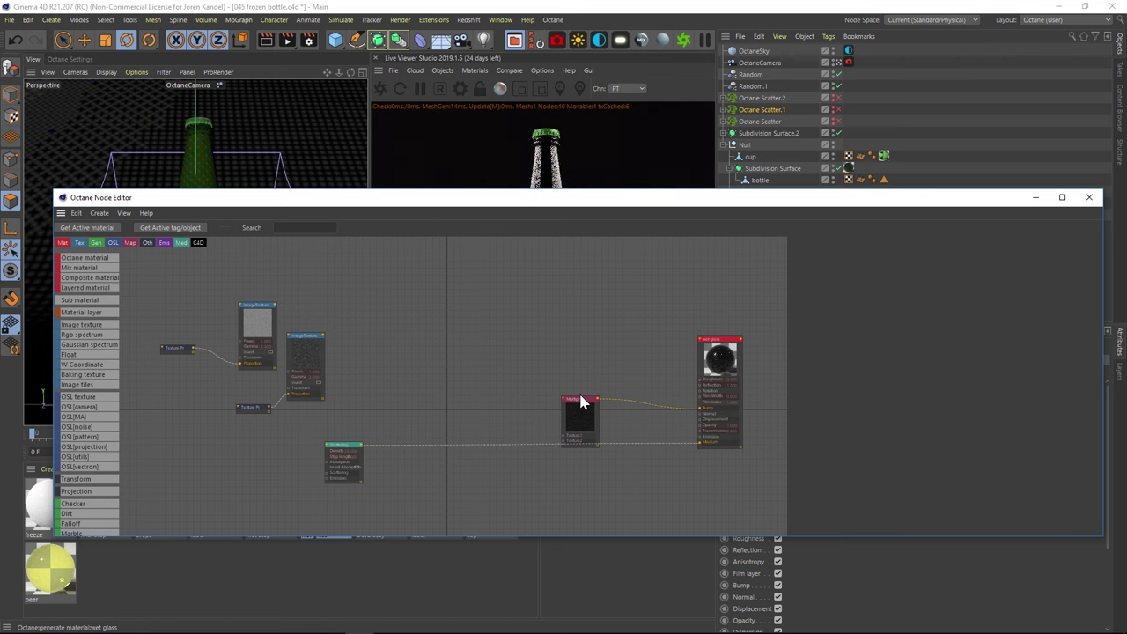
{"action": "left_click", "coordinate": [580, 399]}
{"action": "key", "text": "Delete"}
{"action": "left_click_drag", "start_coordinate": [574, 197], "coordinate": [574, 495]}
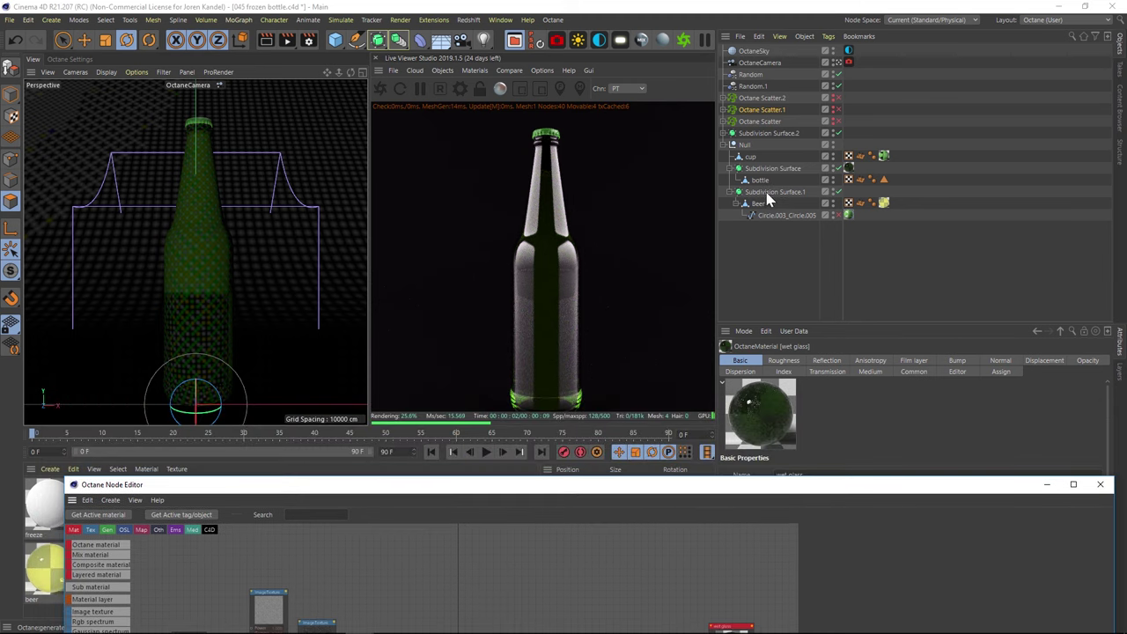
{"action": "left_click", "coordinate": [774, 192]}
Pull the beer out beside the bottle to check it, then undo the move
{"action": "key", "text": "e"}
{"action": "left_click_drag", "start_coordinate": [234, 397], "coordinate": [167, 403]}
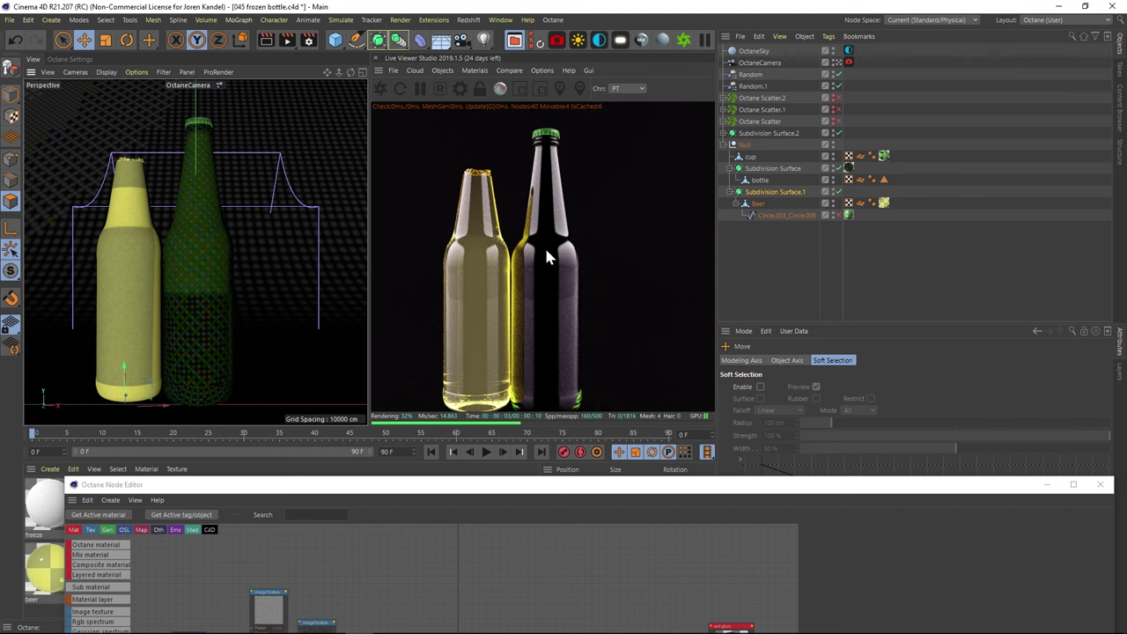
{"action": "key", "text": "ctrl+z"}
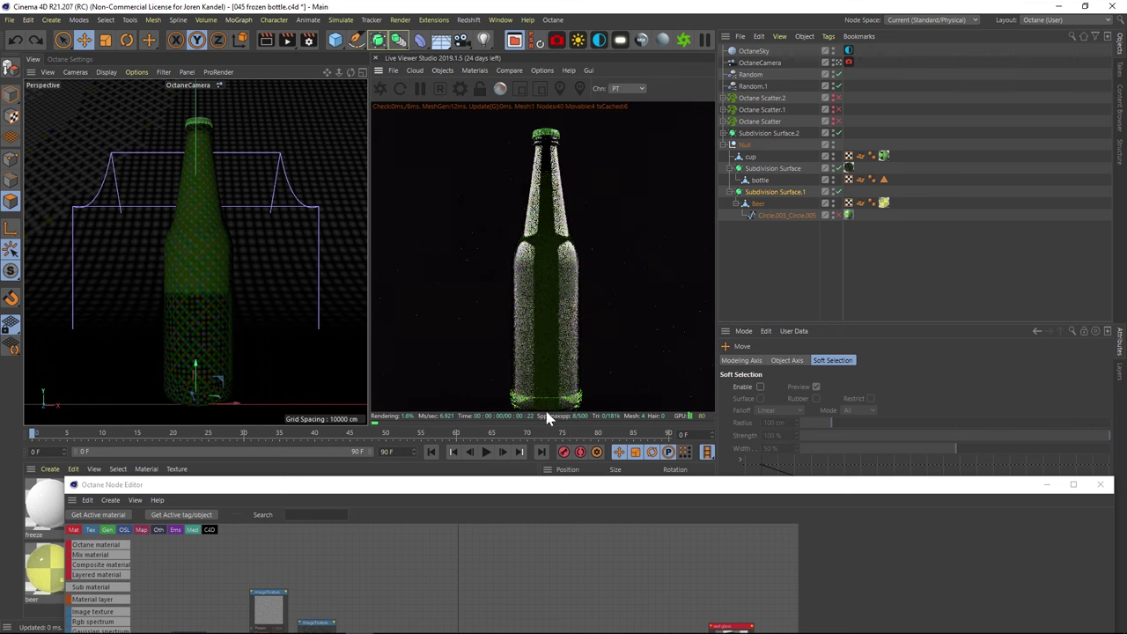
Show the wet glass Scattering Medium settings: Density 25, Volume step length 4
{"action": "left_click_drag", "start_coordinate": [554, 487], "coordinate": [440, 367]}
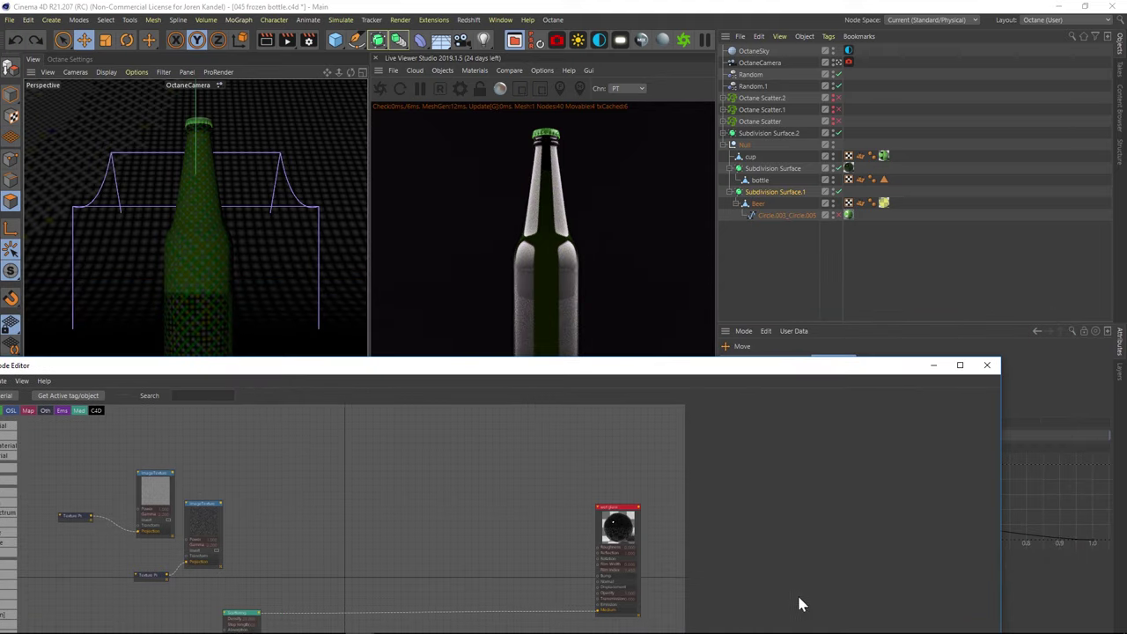
{"action": "left_click", "coordinate": [615, 526]}
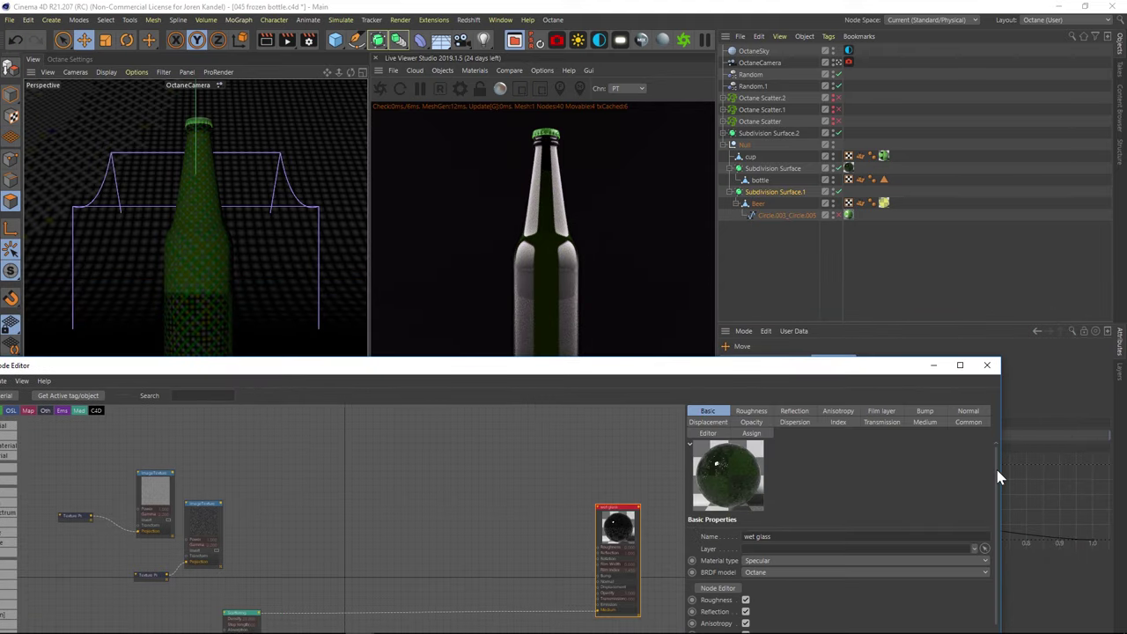
{"action": "scroll", "coordinate": [998, 483], "scroll_direction": "down", "scroll_amount": 2}
{"action": "scroll", "coordinate": [993, 486], "scroll_direction": "up", "scroll_amount": 2}
{"action": "scroll", "coordinate": [994, 485], "scroll_direction": "down", "scroll_amount": 2}
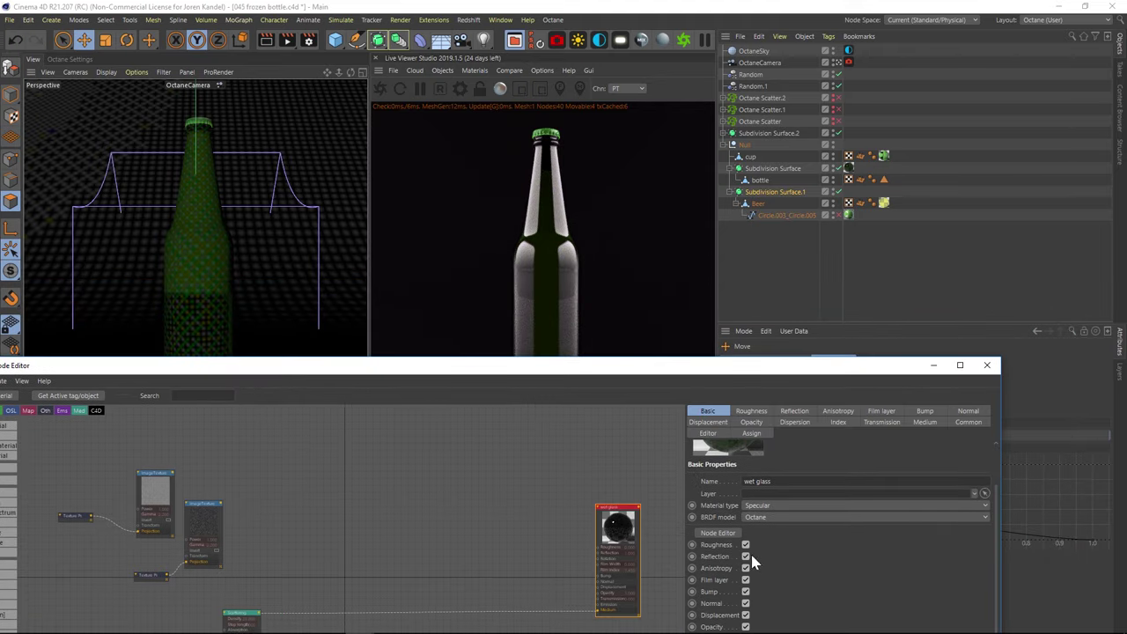
{"action": "left_click_drag", "start_coordinate": [739, 377], "coordinate": [731, 347]}
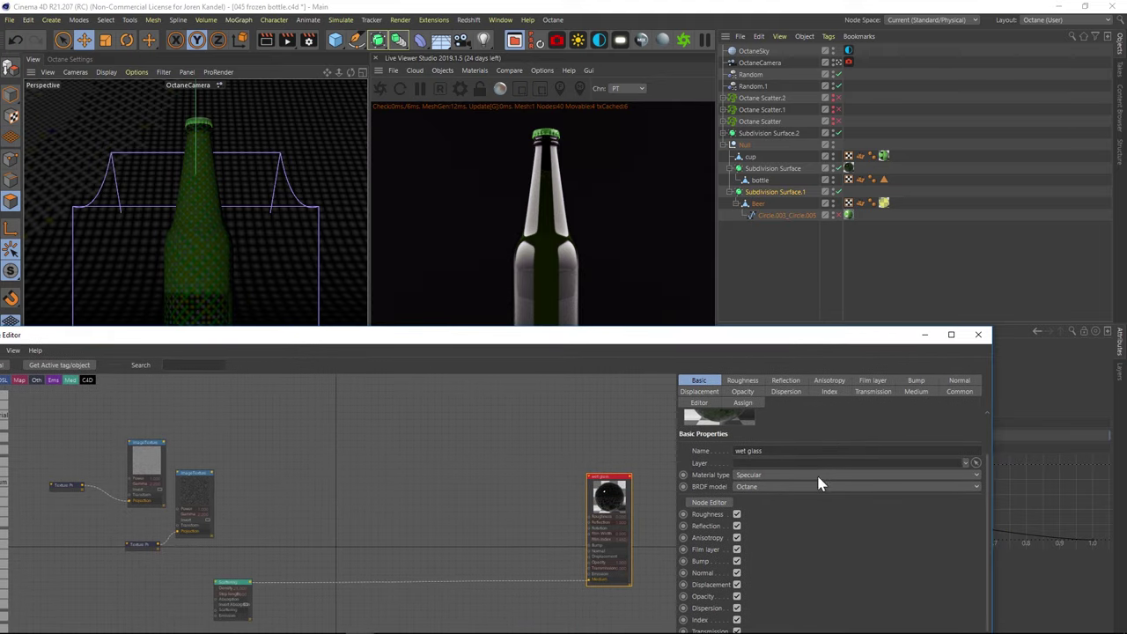
{"action": "scroll", "coordinate": [988, 483], "scroll_direction": "down", "scroll_amount": 2}
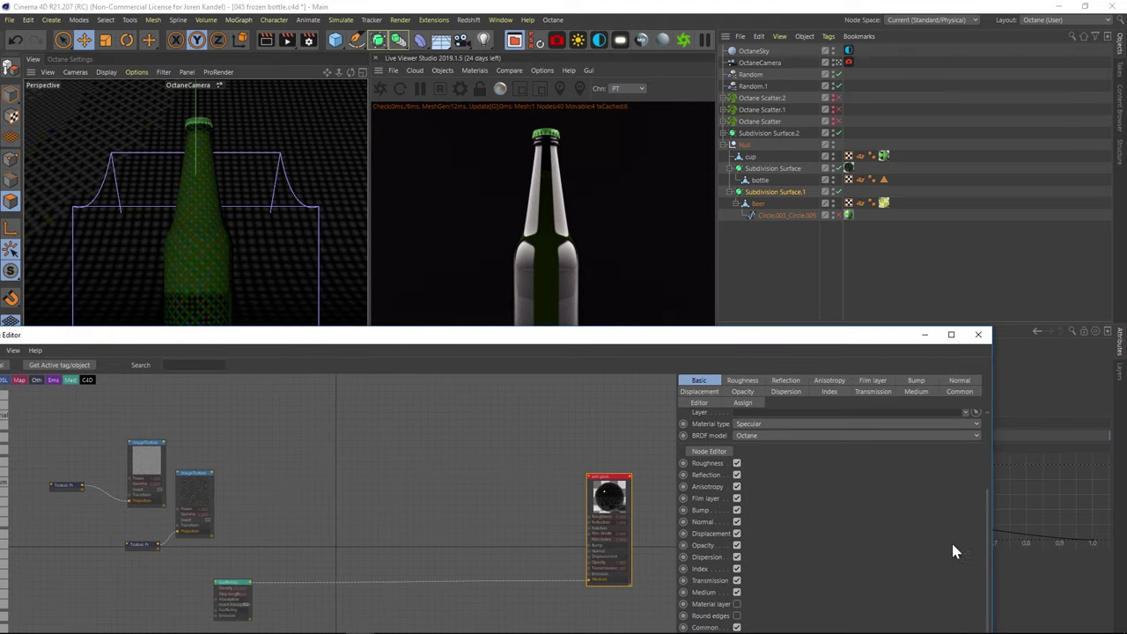
{"action": "left_click", "coordinate": [233, 584]}
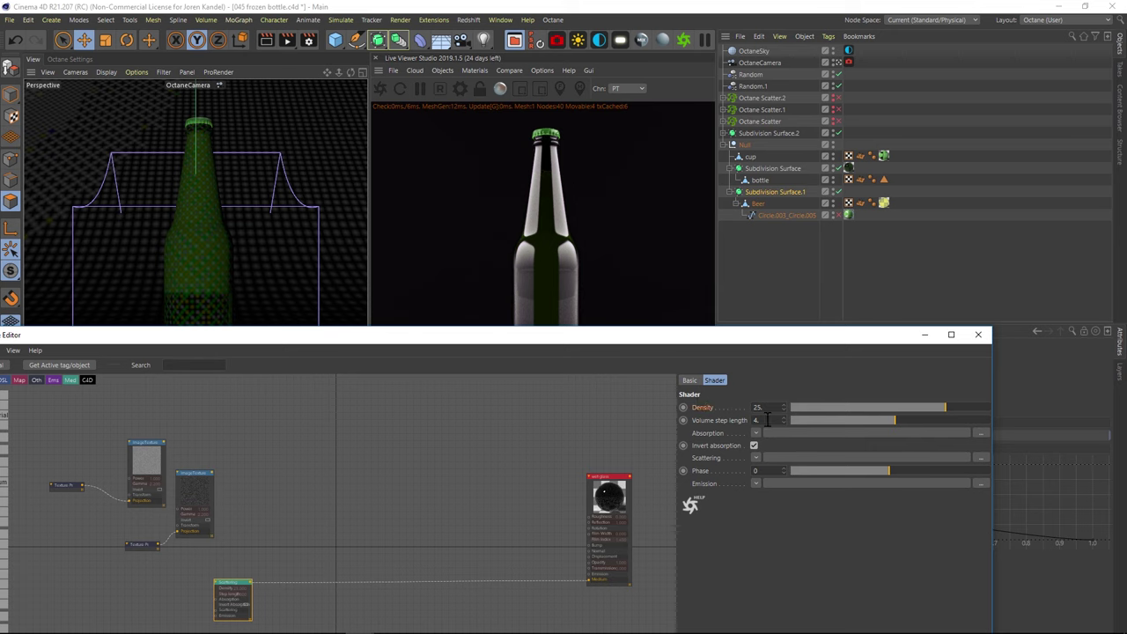
{"action": "left_click_drag", "start_coordinate": [615, 337], "coordinate": [616, 493]}
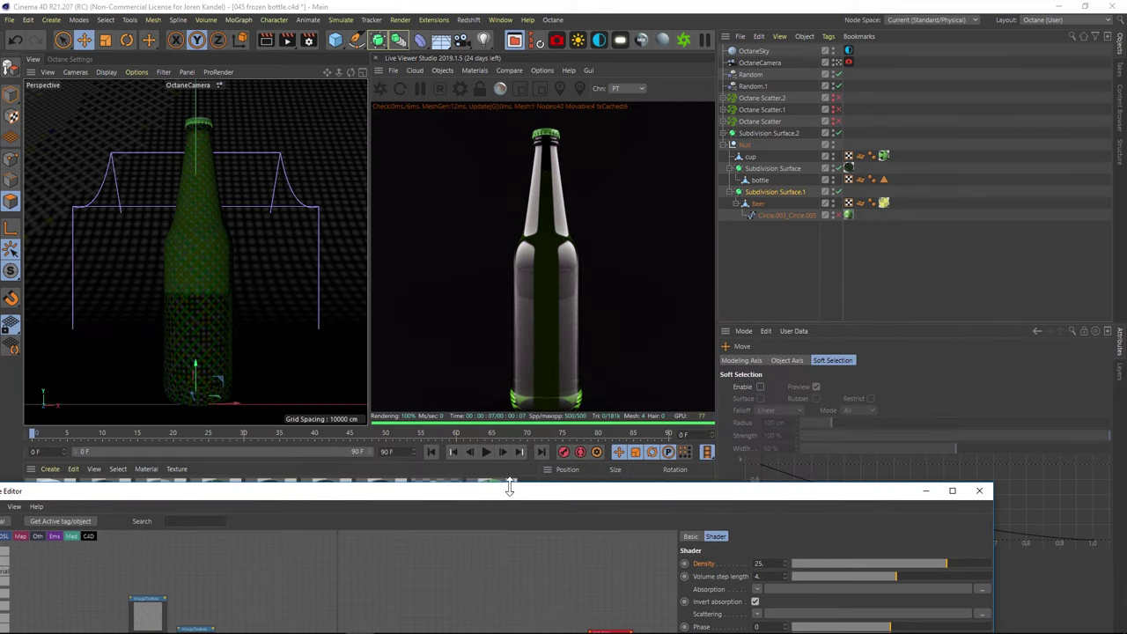
{"action": "left_click_drag", "start_coordinate": [518, 495], "coordinate": [686, 309]}
Select the upper Image Texture node and compare Heavy Damage 03 and 05 in the tex folder
{"action": "scroll", "coordinate": [414, 458], "scroll_direction": "up", "scroll_amount": 3}
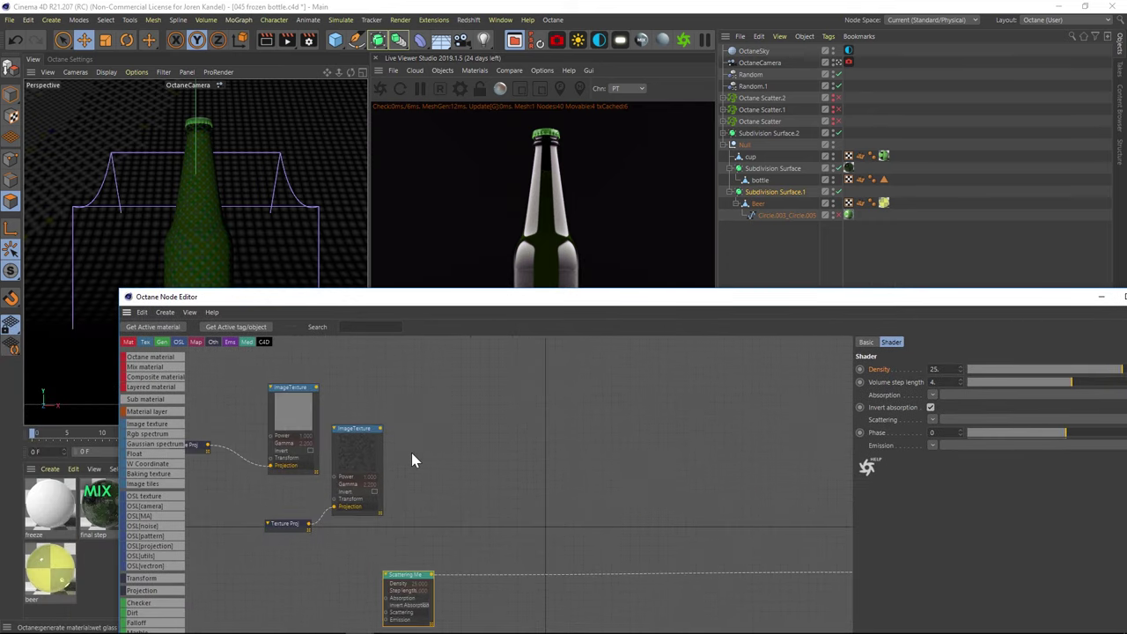
{"action": "left_click_drag", "start_coordinate": [596, 308], "coordinate": [539, 285]}
{"action": "left_click", "coordinate": [361, 390]}
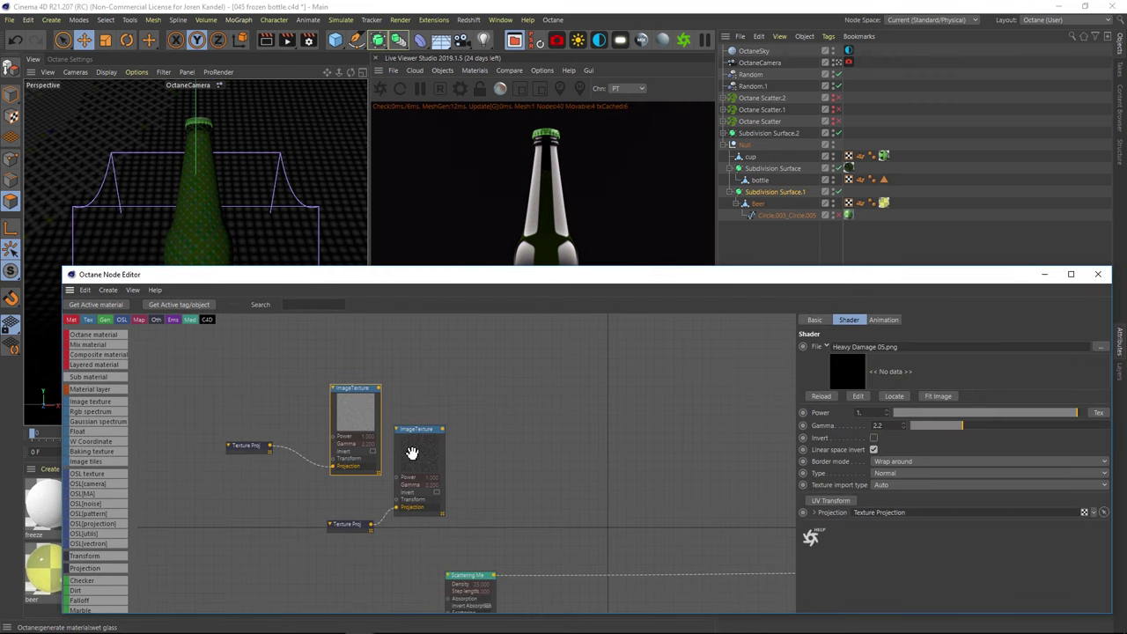
{"action": "left_click", "coordinate": [88, 624]}
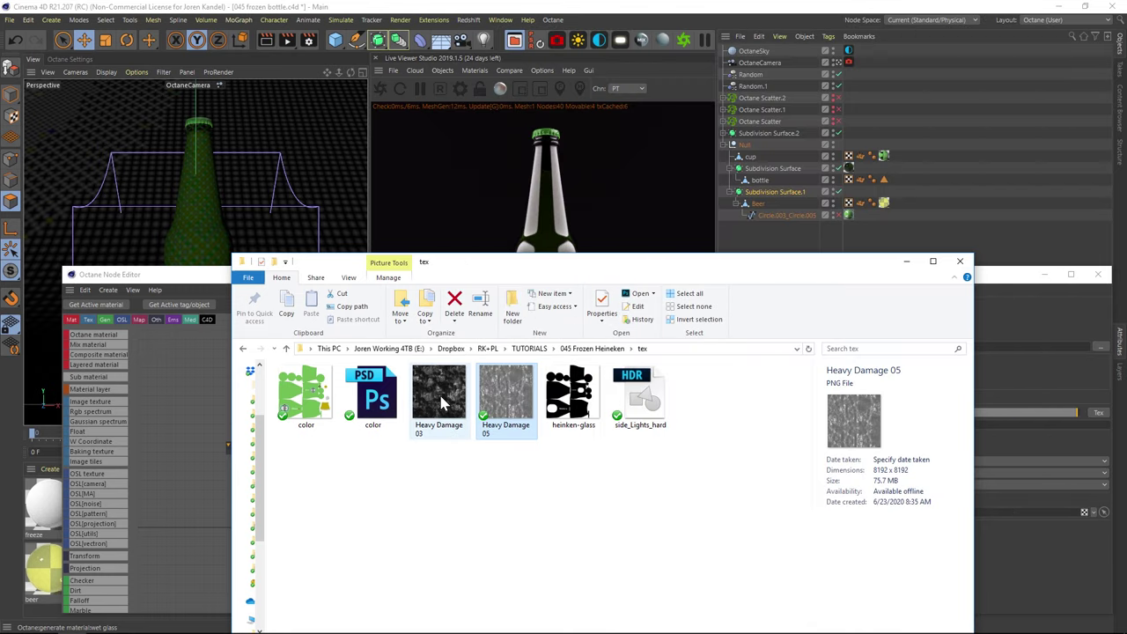
{"action": "left_click", "coordinate": [443, 402]}
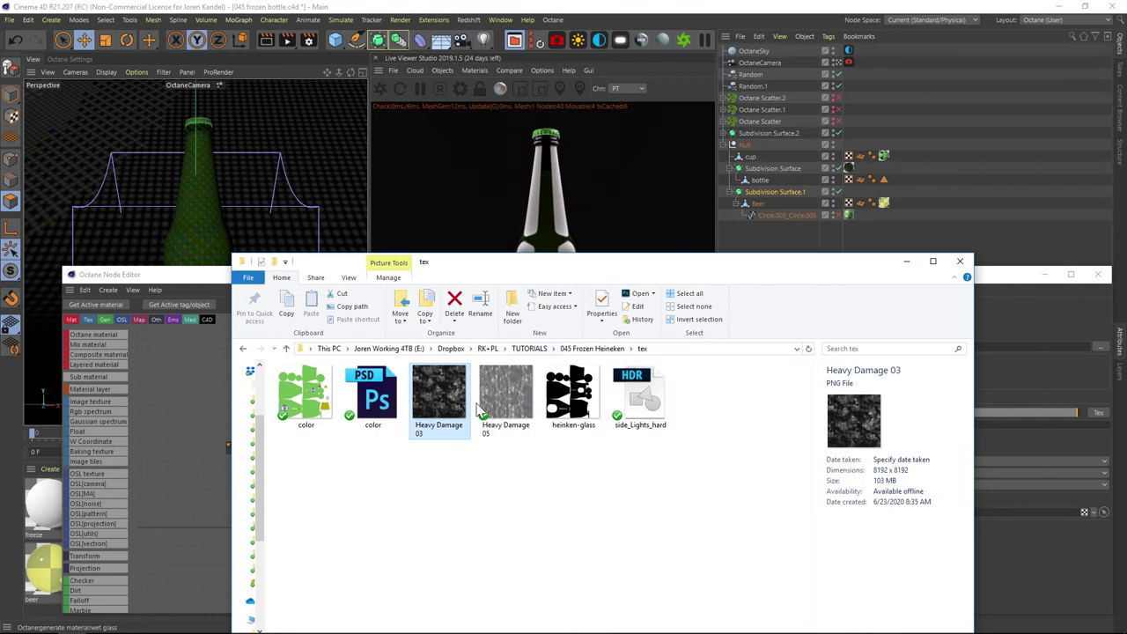
{"action": "left_click", "coordinate": [907, 262]}
Move the upper Image Texture and Texture Proj nodes upward
{"action": "left_click_drag", "start_coordinate": [407, 273], "coordinate": [325, 257]}
{"action": "left_click_drag", "start_coordinate": [240, 325], "coordinate": [121, 472], "text": "shift"}
{"action": "left_click_drag", "start_coordinate": [270, 384], "coordinate": [272, 350]}
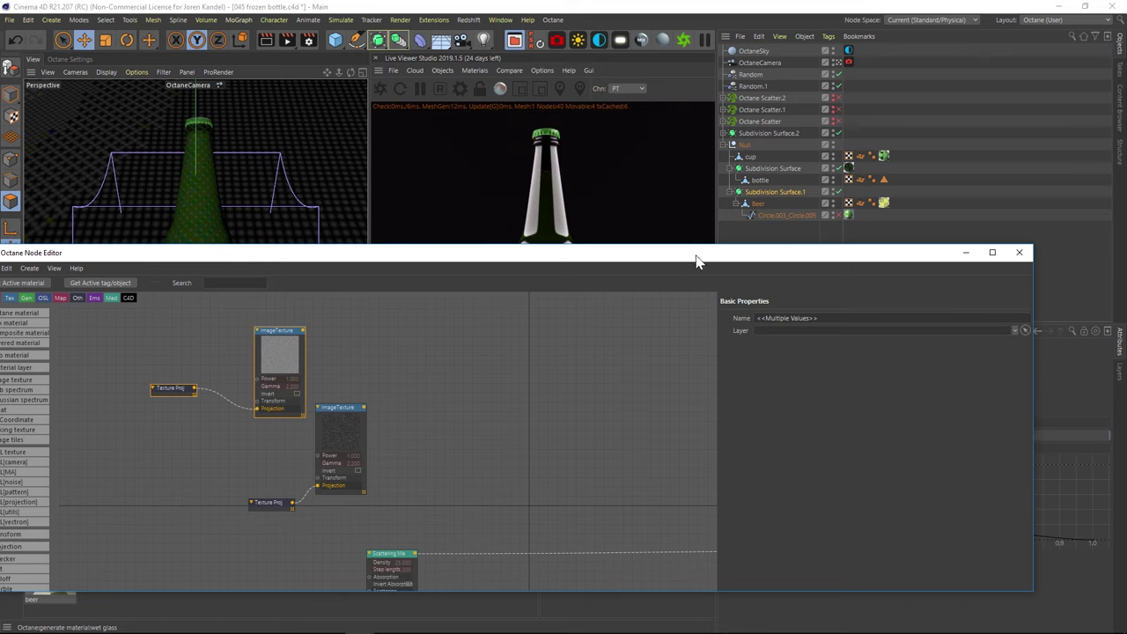
Wire the Heavy Damage 03 image texture into the wet glass Roughness input and check the render
{"action": "left_click_drag", "start_coordinate": [696, 260], "coordinate": [636, 400]}
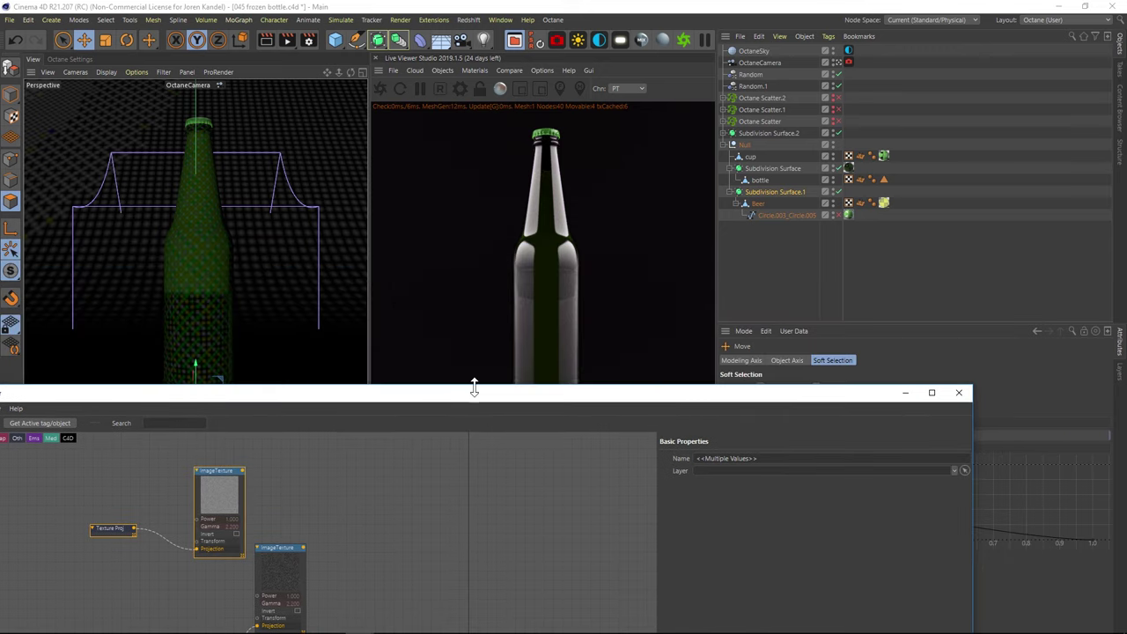
{"action": "left_click_drag", "start_coordinate": [474, 387], "coordinate": [473, 249]}
{"action": "scroll", "coordinate": [465, 458], "scroll_direction": "down", "scroll_amount": 5}
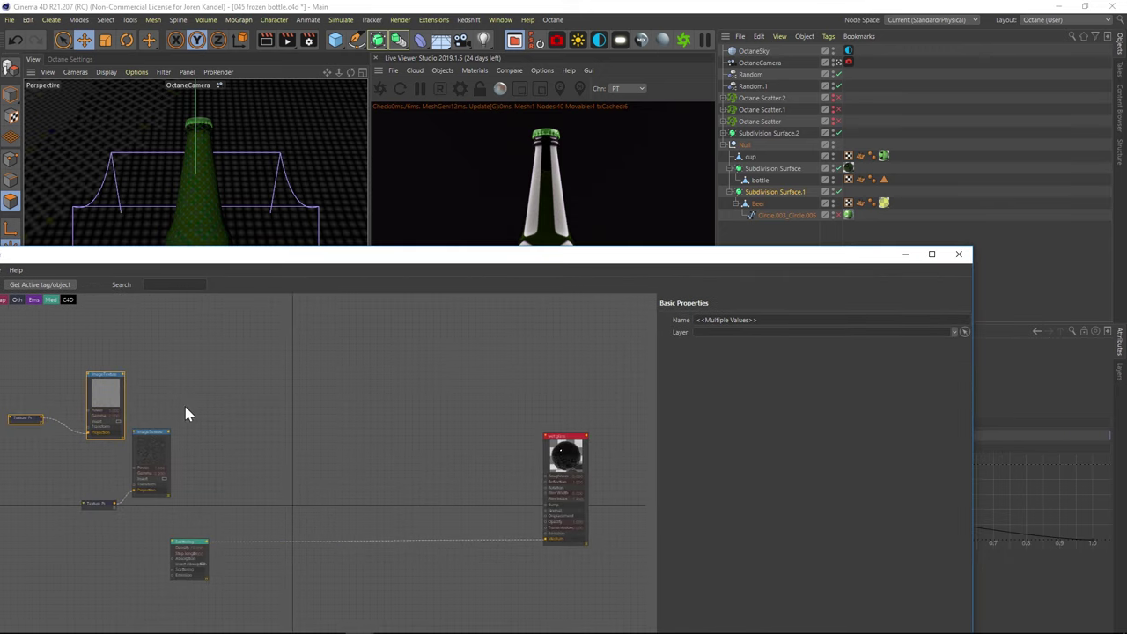
{"action": "left_click_drag", "start_coordinate": [124, 376], "coordinate": [545, 477]}
{"action": "left_click_drag", "start_coordinate": [546, 257], "coordinate": [555, 455]}
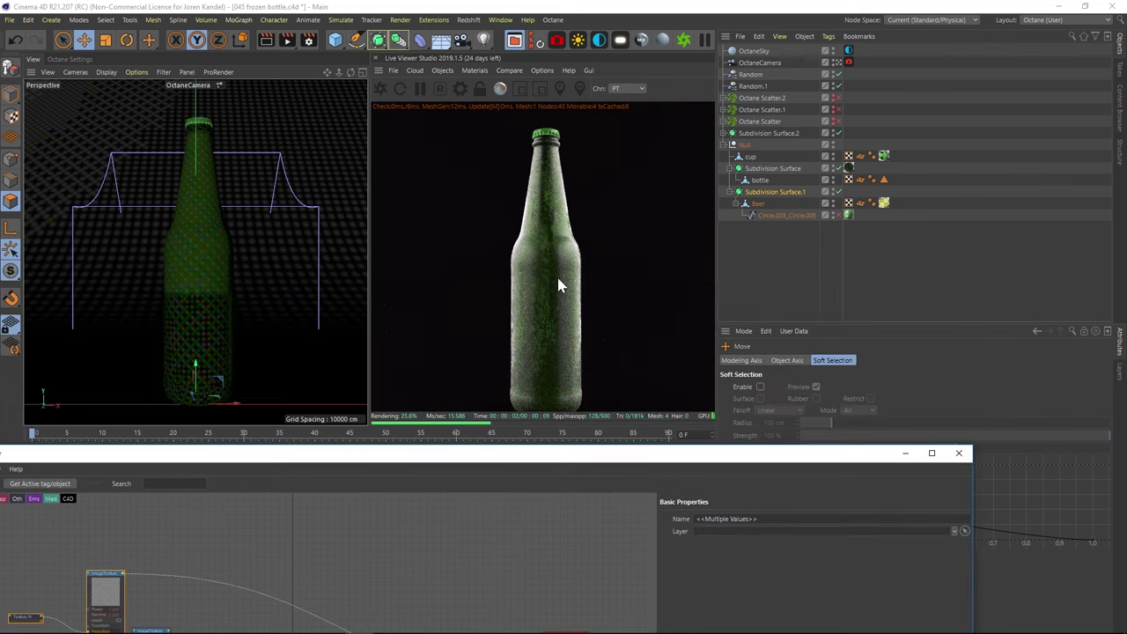
{"action": "left_click_drag", "start_coordinate": [572, 466], "coordinate": [599, 320]}
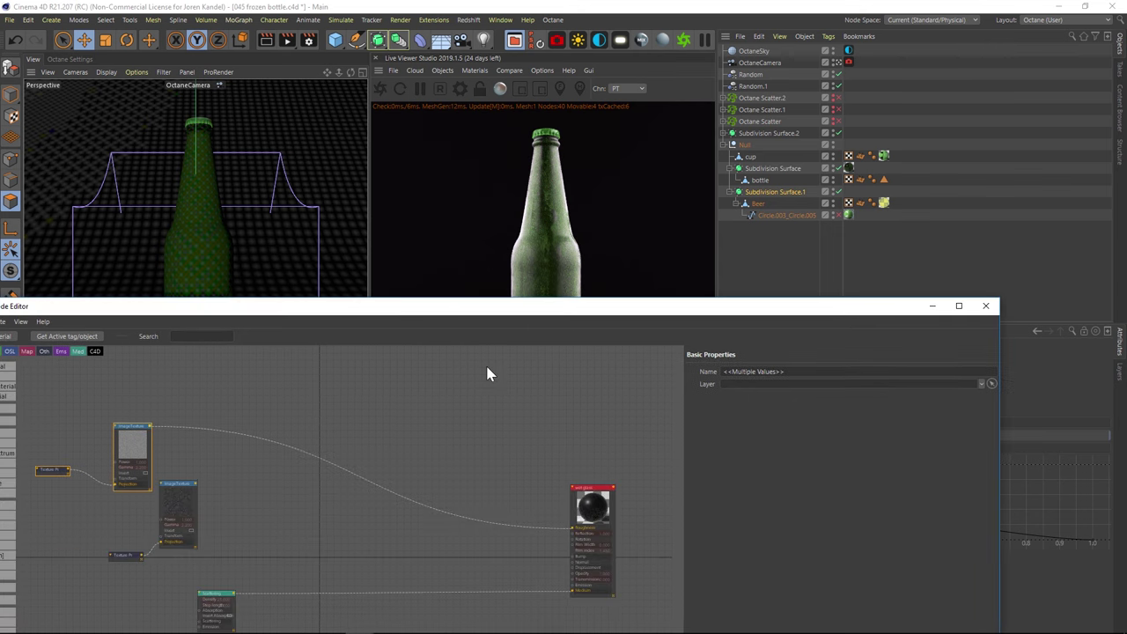
{"action": "left_click", "coordinate": [192, 497]}
{"action": "left_click_drag", "start_coordinate": [422, 540], "coordinate": [572, 529]}
{"action": "left_click_drag", "start_coordinate": [543, 311], "coordinate": [526, 455]}
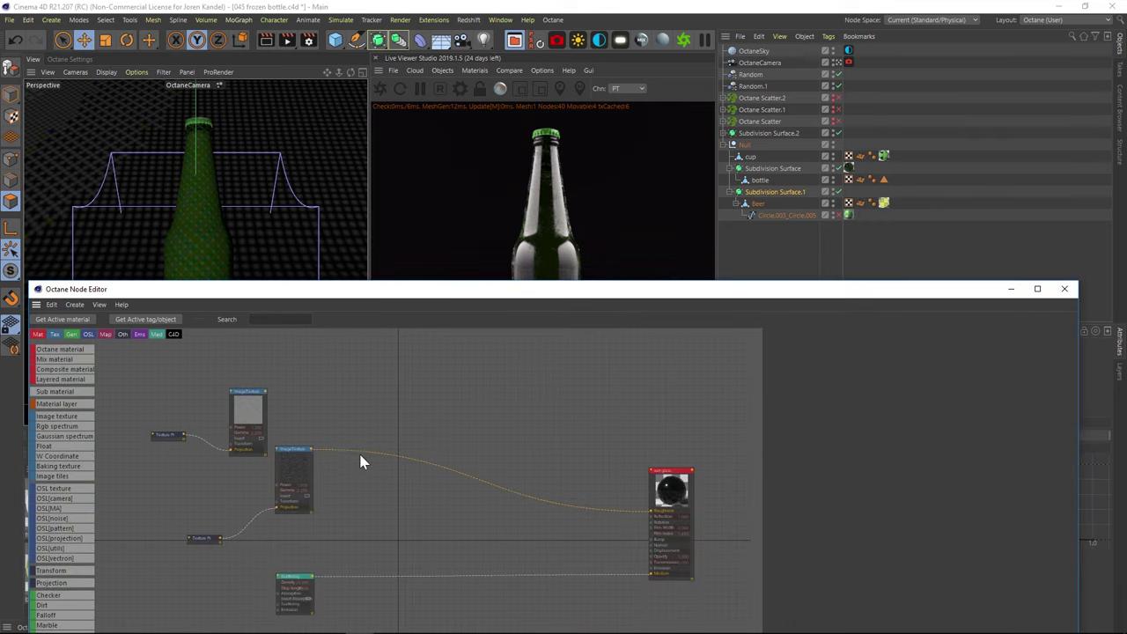
Move the second image texture and projection down-left and add an Add node
{"action": "left_click_drag", "start_coordinate": [309, 470], "coordinate": [206, 552]}
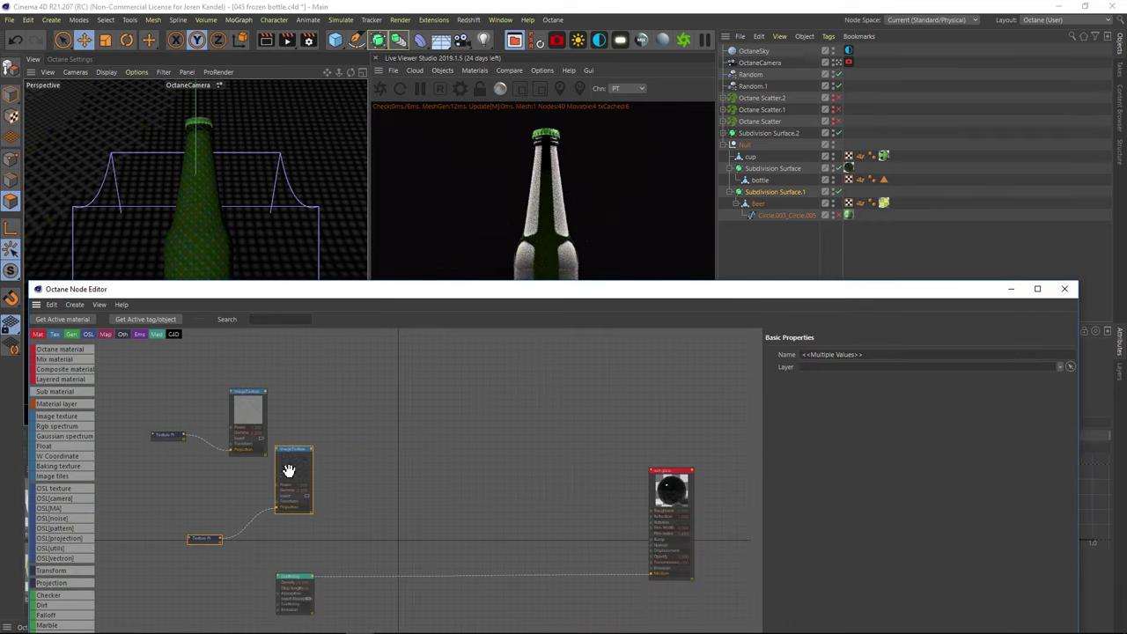
{"action": "left_click_drag", "start_coordinate": [290, 468], "coordinate": [286, 493]}
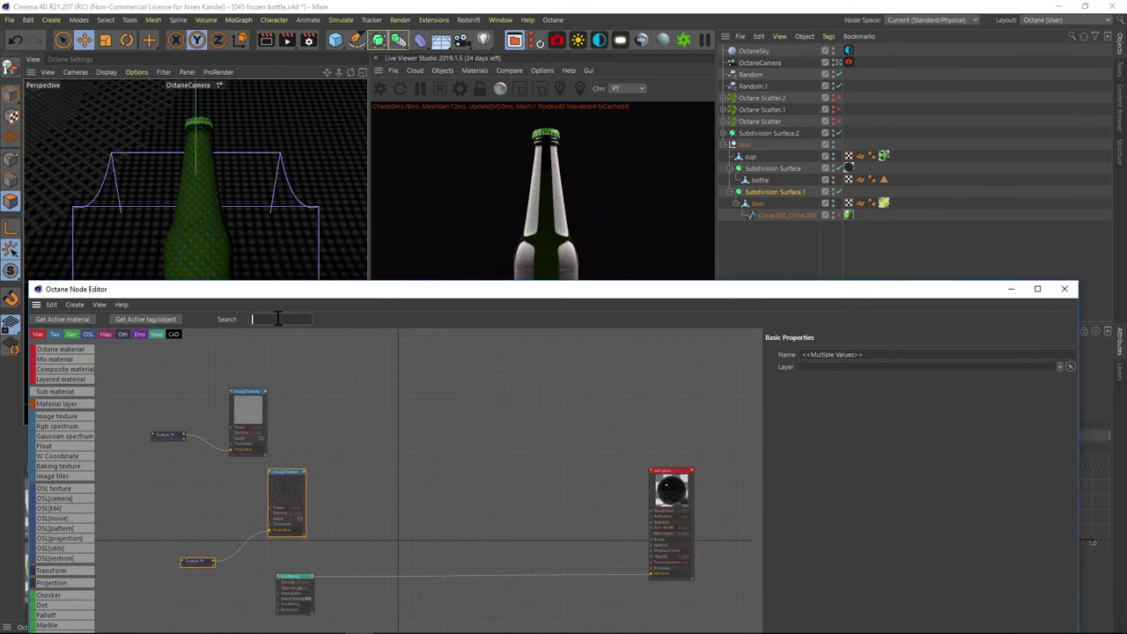
{"action": "type", "text": "add"}
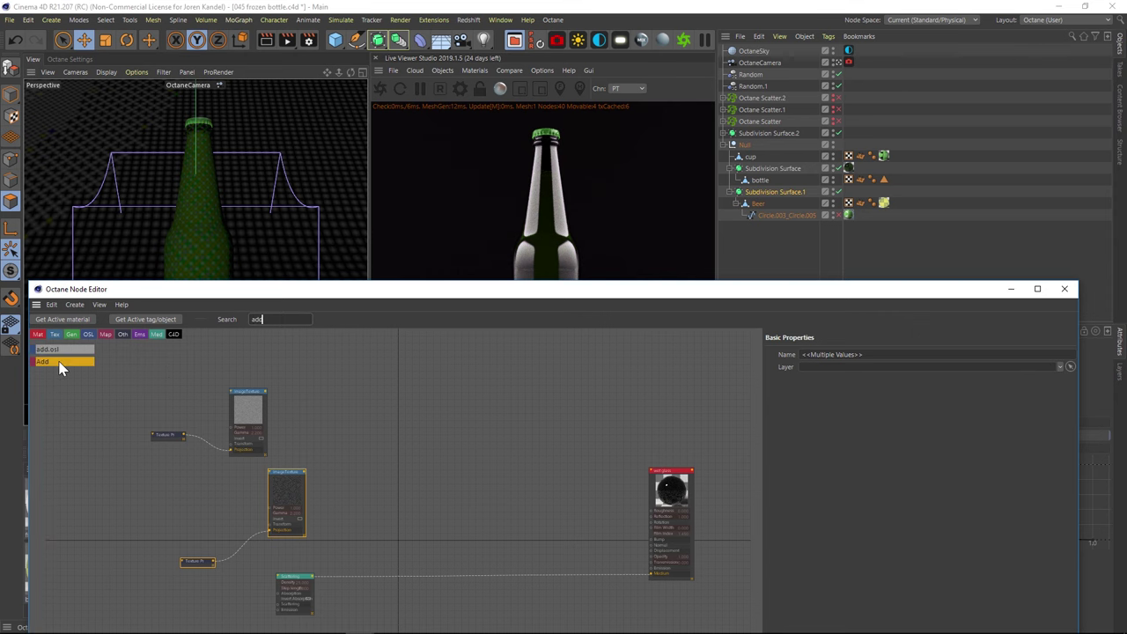
{"action": "left_click_drag", "start_coordinate": [62, 368], "coordinate": [416, 483]}
{"action": "left_click", "coordinate": [423, 496]}
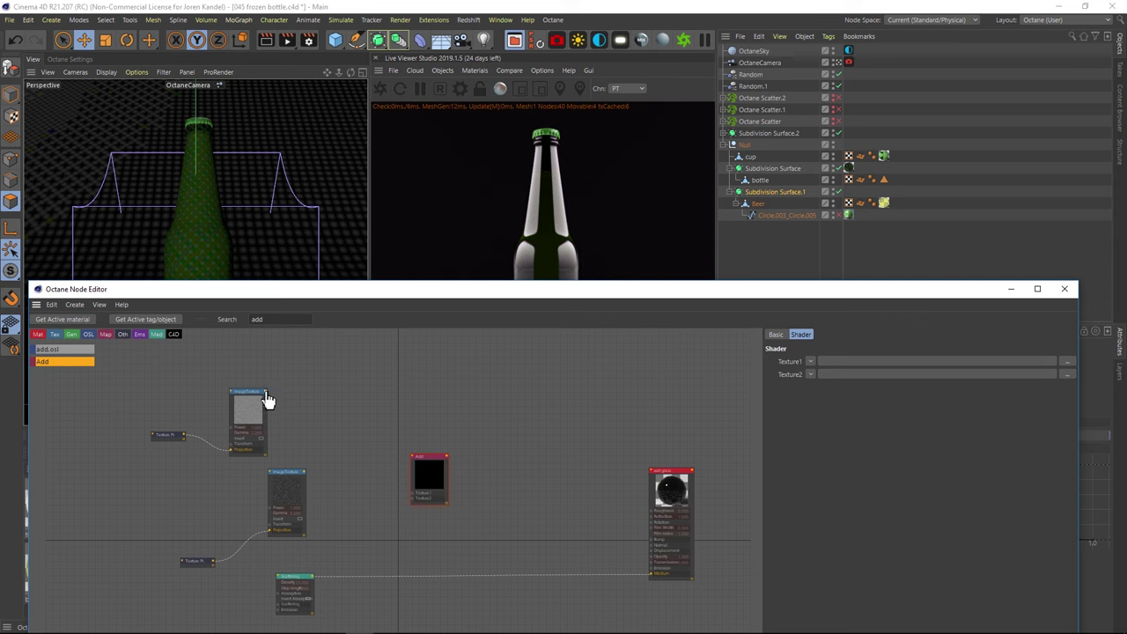
Feed both image textures into Add's Texture1 and Texture2, and its output into Roughness
{"action": "left_click_drag", "start_coordinate": [265, 394], "coordinate": [414, 493]}
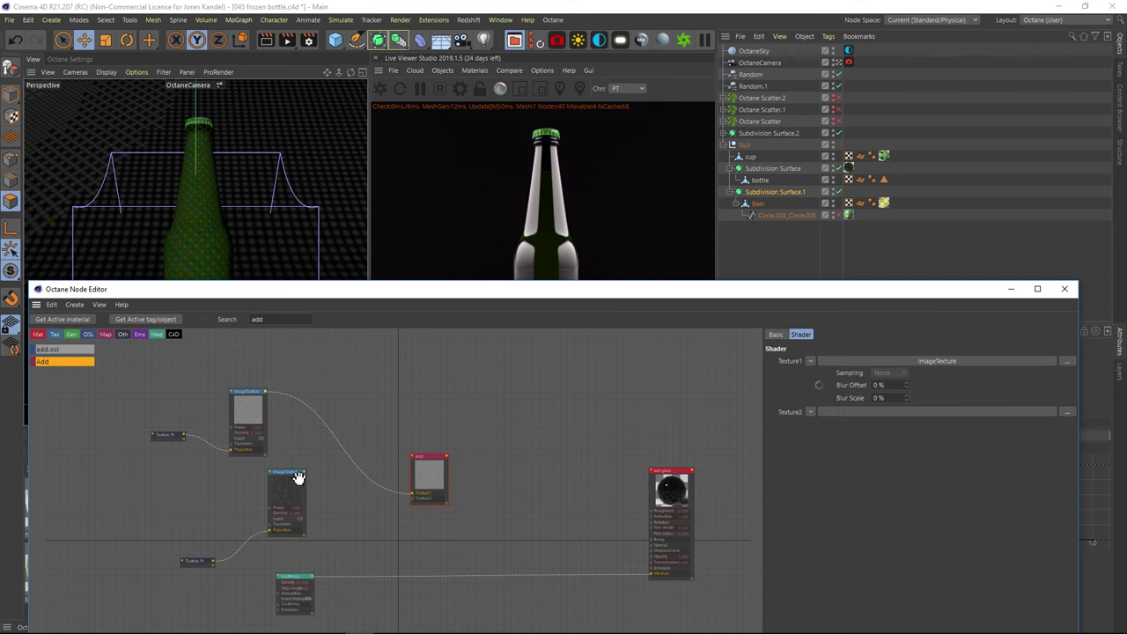
{"action": "left_click_drag", "start_coordinate": [305, 480], "coordinate": [414, 498]}
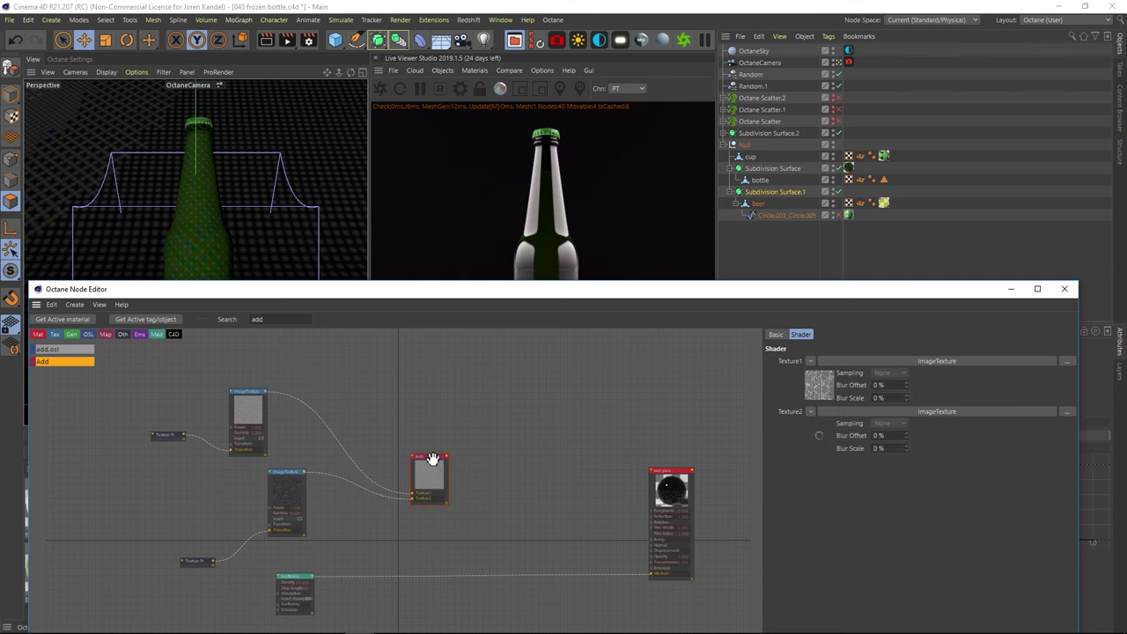
{"action": "left_click_drag", "start_coordinate": [450, 465], "coordinate": [652, 510]}
{"action": "left_click_drag", "start_coordinate": [587, 286], "coordinate": [546, 429]}
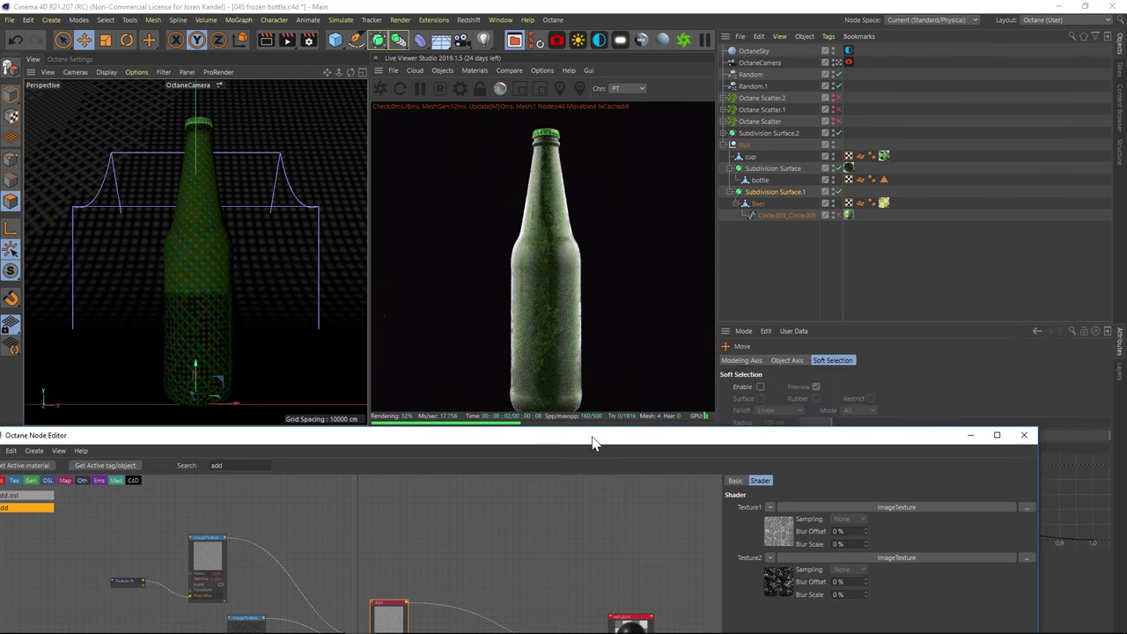
{"action": "left_click_drag", "start_coordinate": [597, 435], "coordinate": [620, 280]}
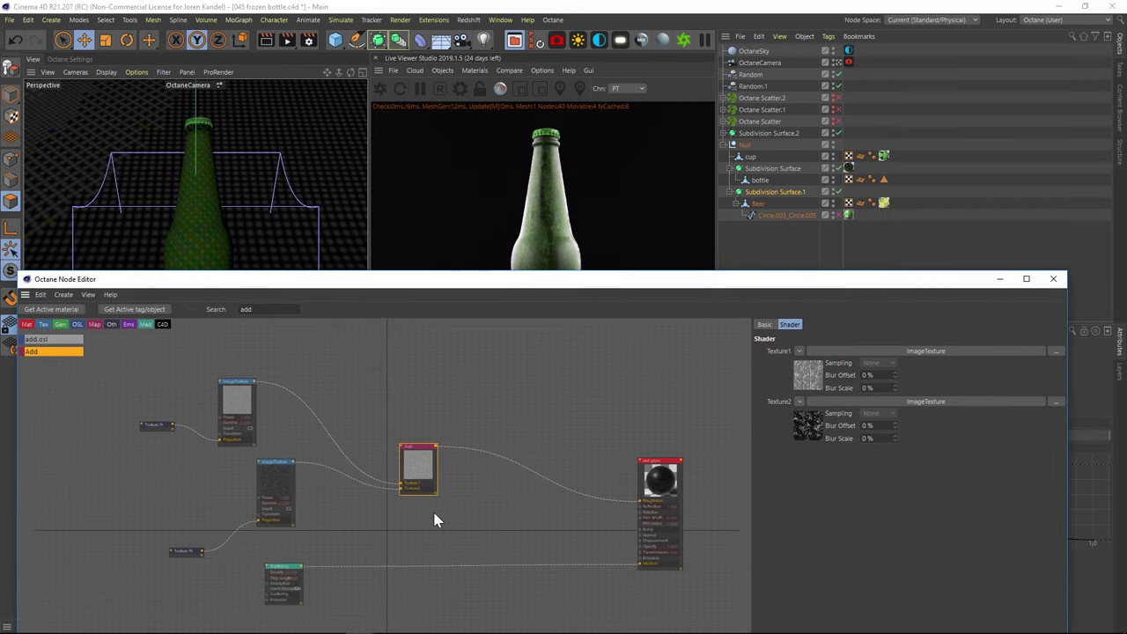
{"action": "right_click", "coordinate": [419, 459]}
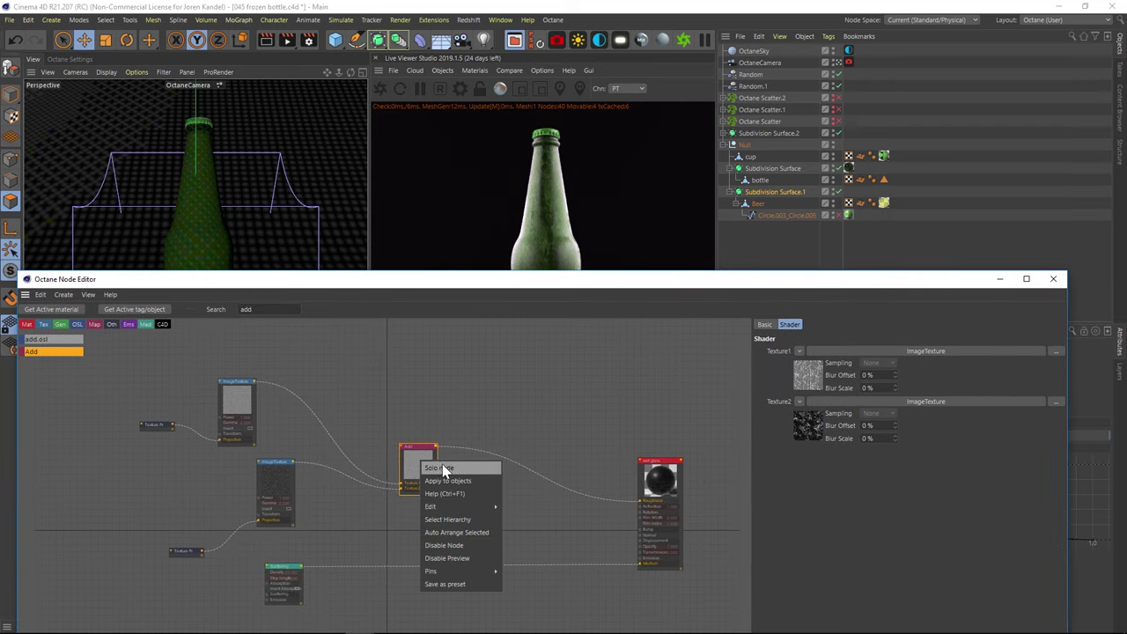
Solo the Add node and set the wet glass Material type to Diffuse
{"action": "left_click", "coordinate": [454, 468]}
{"action": "left_click_drag", "start_coordinate": [534, 282], "coordinate": [514, 316]}
{"action": "left_click", "coordinate": [647, 511]}
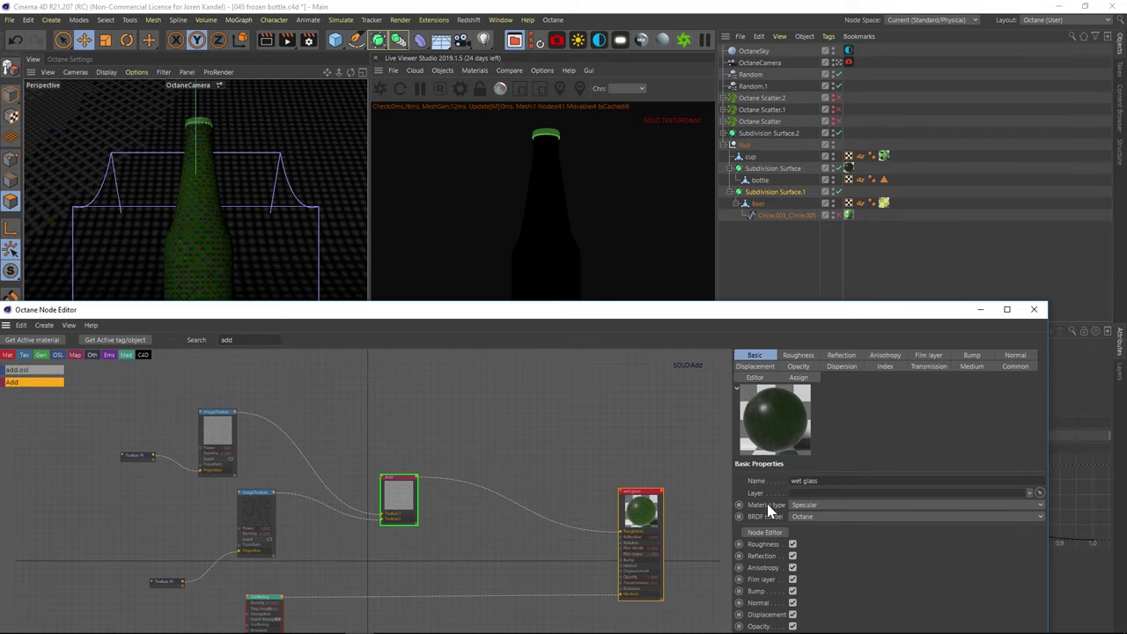
{"action": "left_click", "coordinate": [807, 504]}
{"action": "left_click", "coordinate": [798, 516]}
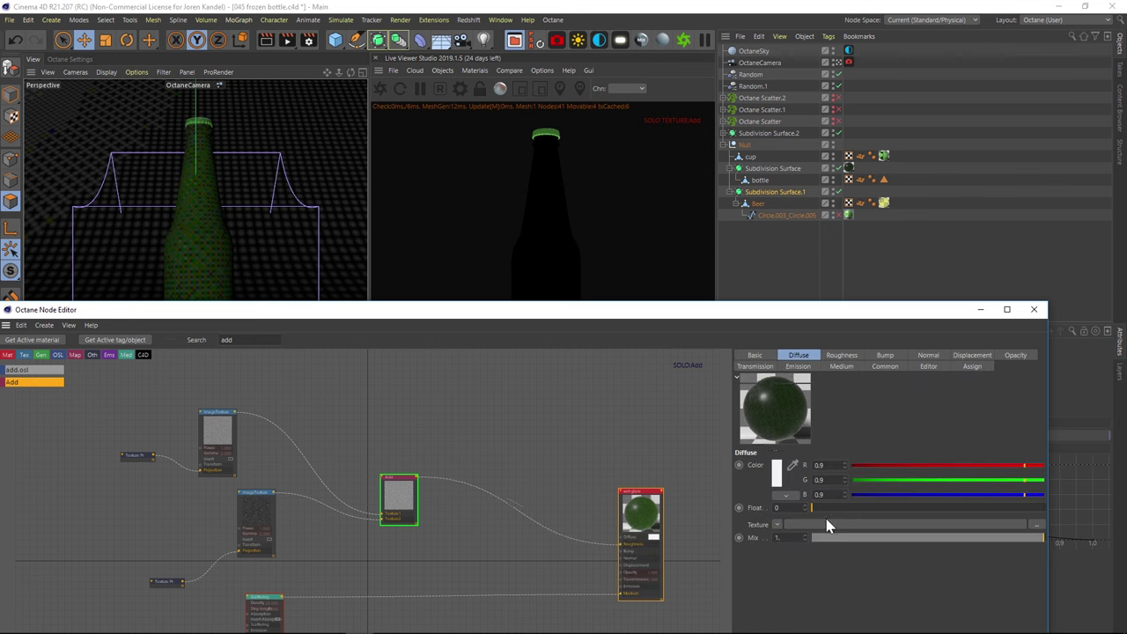
{"action": "left_click_drag", "start_coordinate": [575, 314], "coordinate": [607, 305]}
Solo the Heavy Damage 05 image texture to preview it alone on the bottle
{"action": "left_click", "coordinate": [258, 422]}
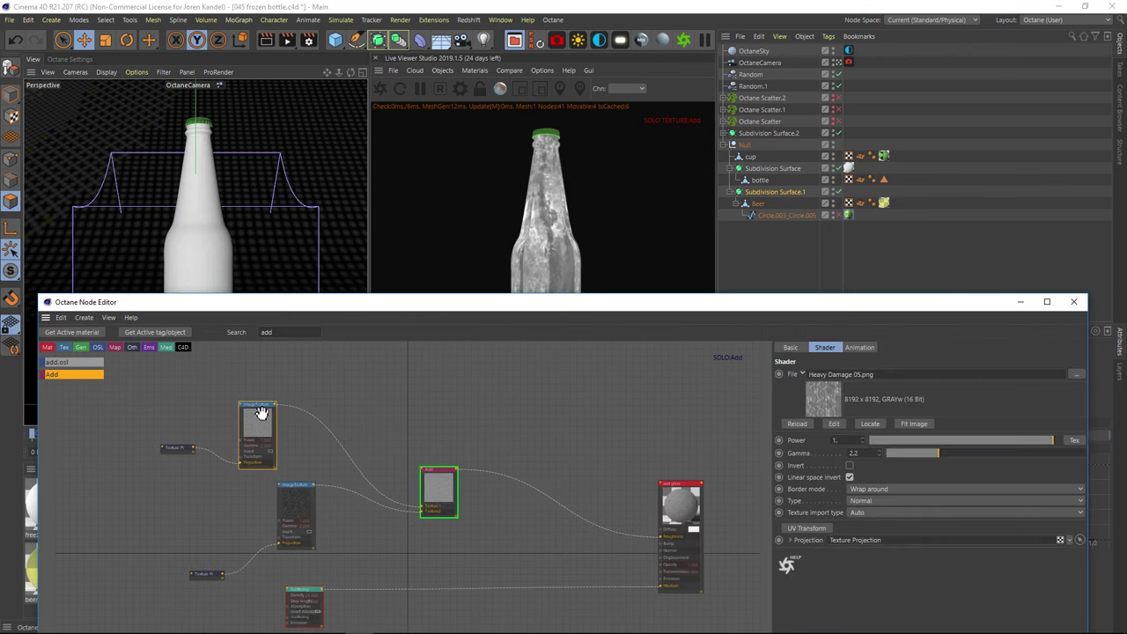
{"action": "right_click", "coordinate": [261, 412]}
{"action": "left_click", "coordinate": [300, 420]}
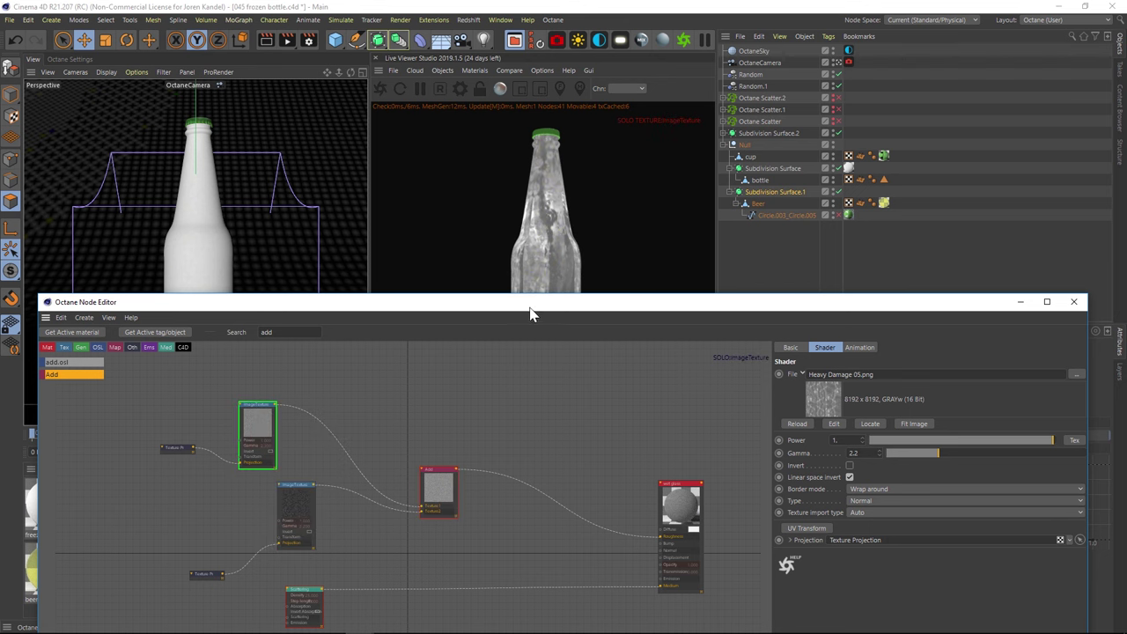
{"action": "left_click_drag", "start_coordinate": [531, 315], "coordinate": [519, 349]}
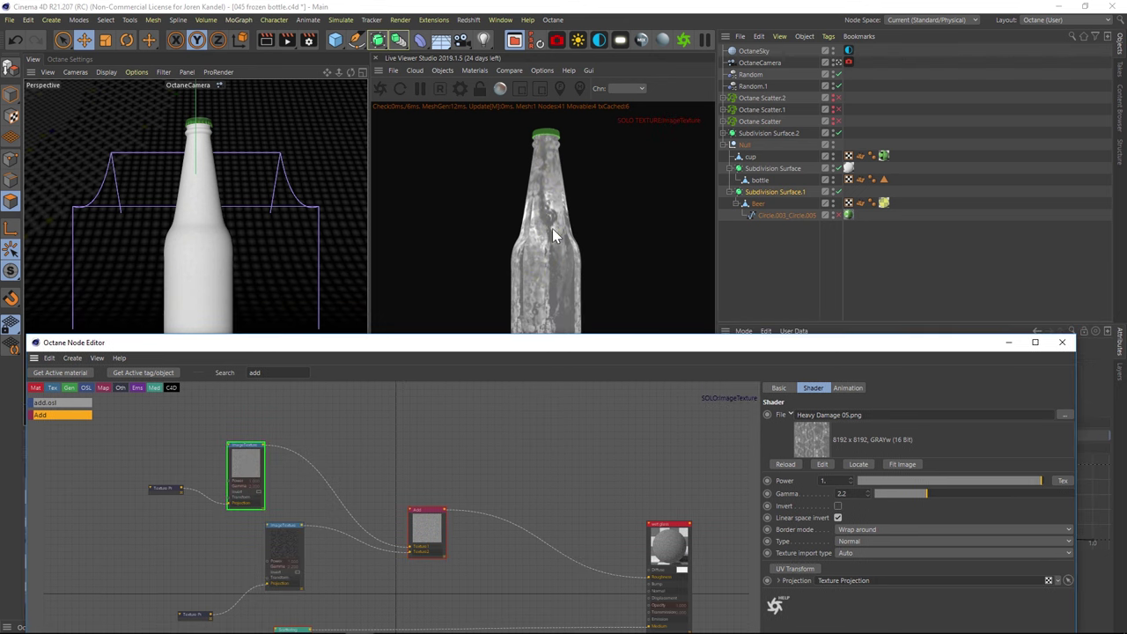
Insert a Gradient node between the first image texture and the Add node
{"action": "key", "text": "ctrl+a"}
{"action": "type", "text": "gradien"}
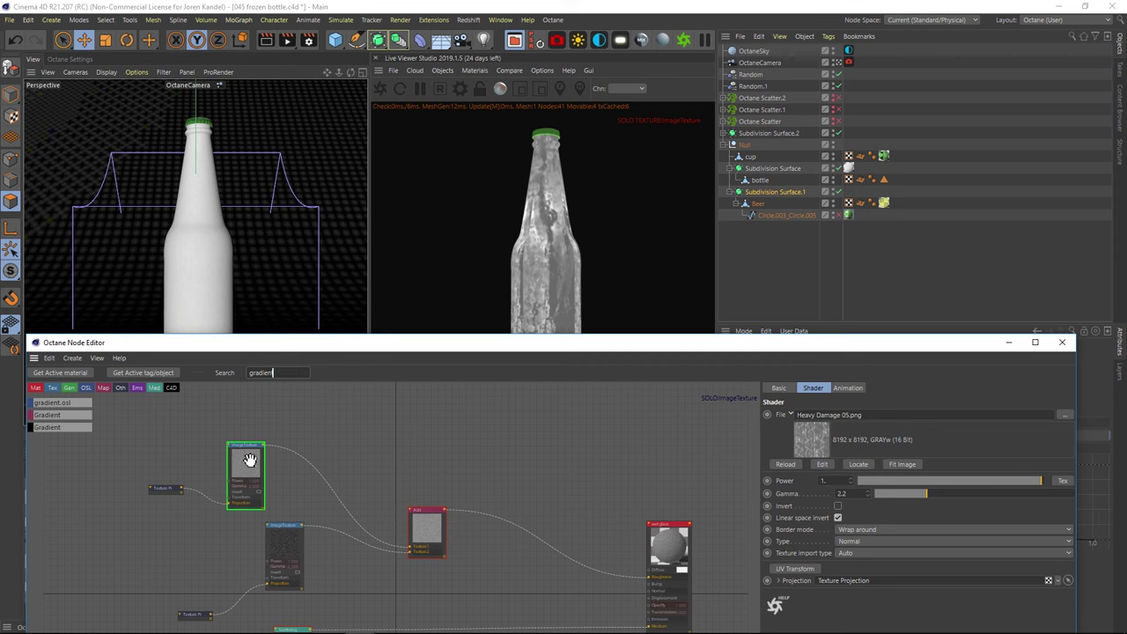
{"action": "left_click_drag", "start_coordinate": [54, 426], "coordinate": [344, 467]}
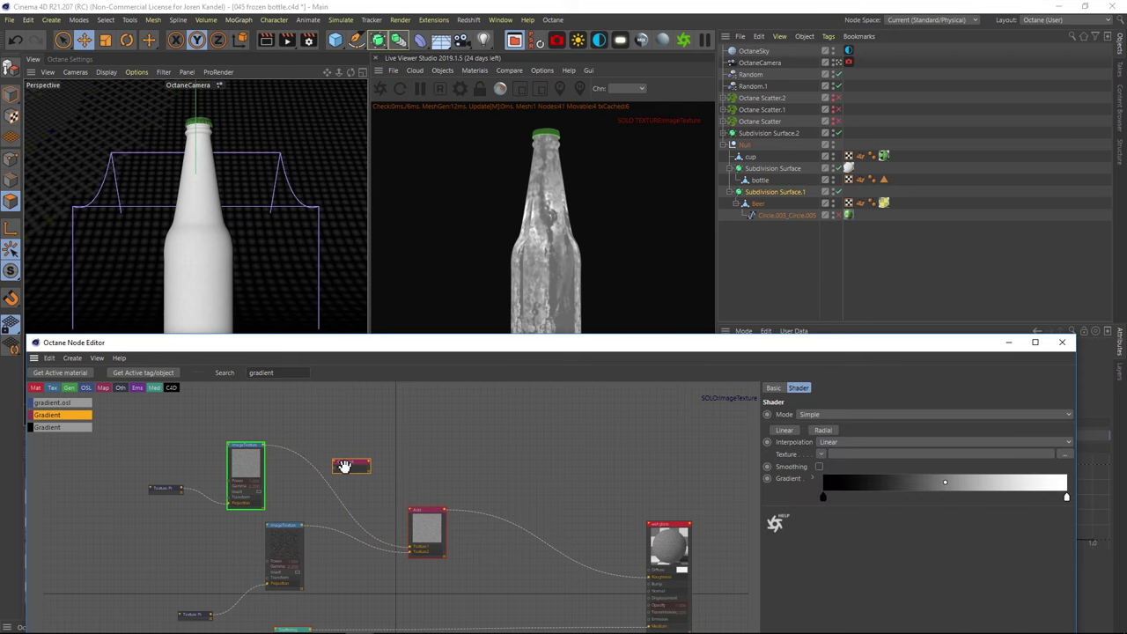
{"action": "key", "text": "Delete"}
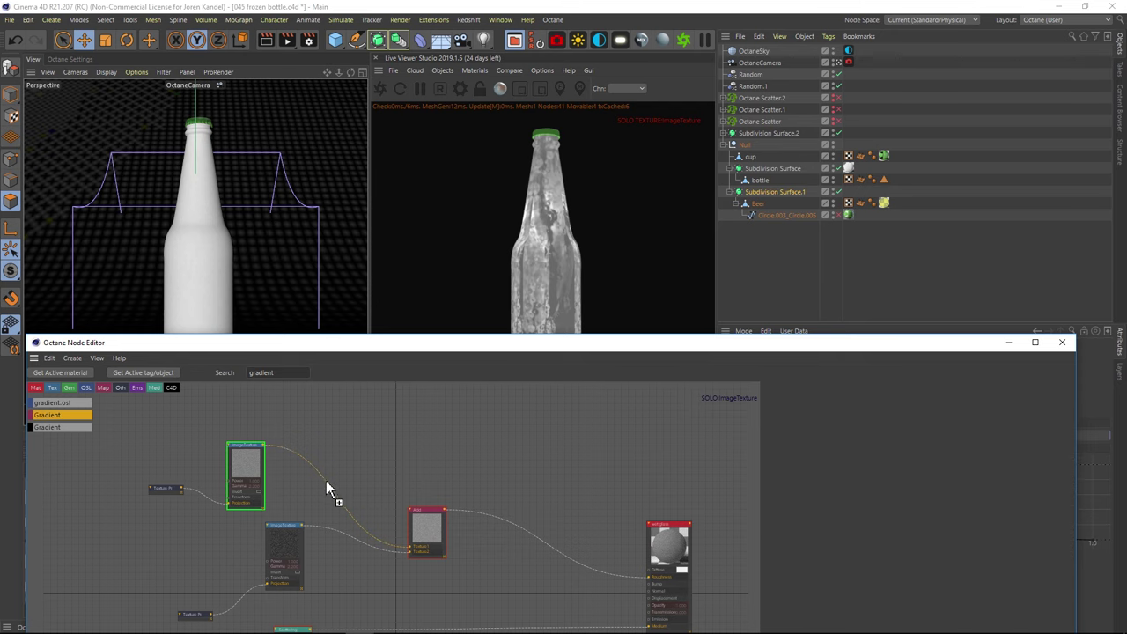
{"action": "left_click_drag", "start_coordinate": [326, 483], "coordinate": [332, 497]}
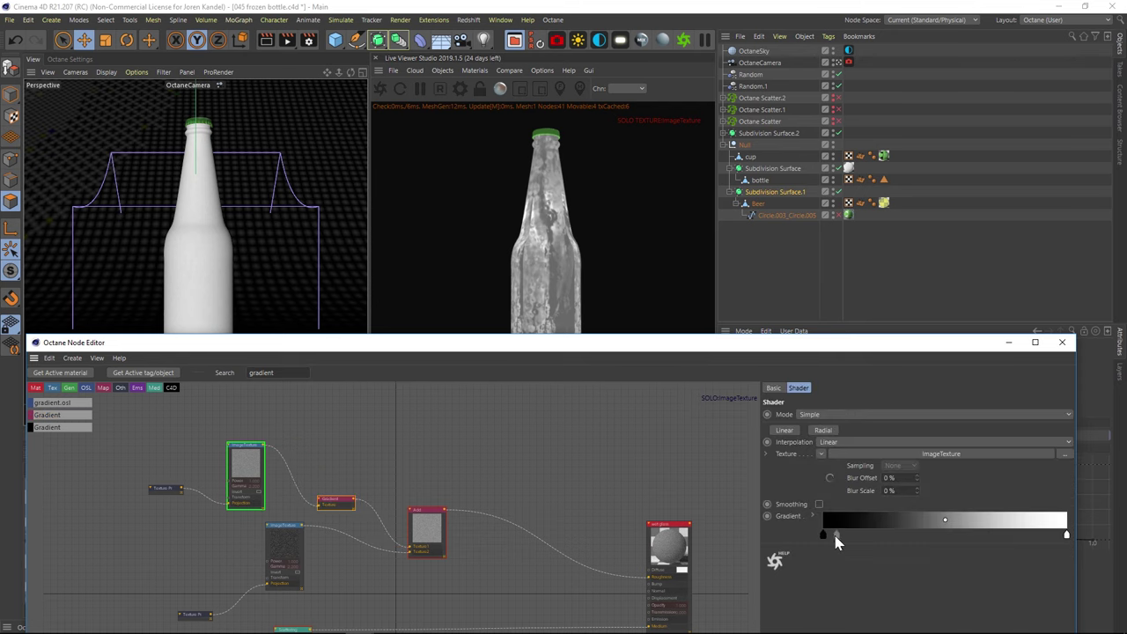
Solo the Gradient and shift its black point right for high-contrast grunge
{"action": "left_click_drag", "start_coordinate": [825, 535], "coordinate": [854, 536]}
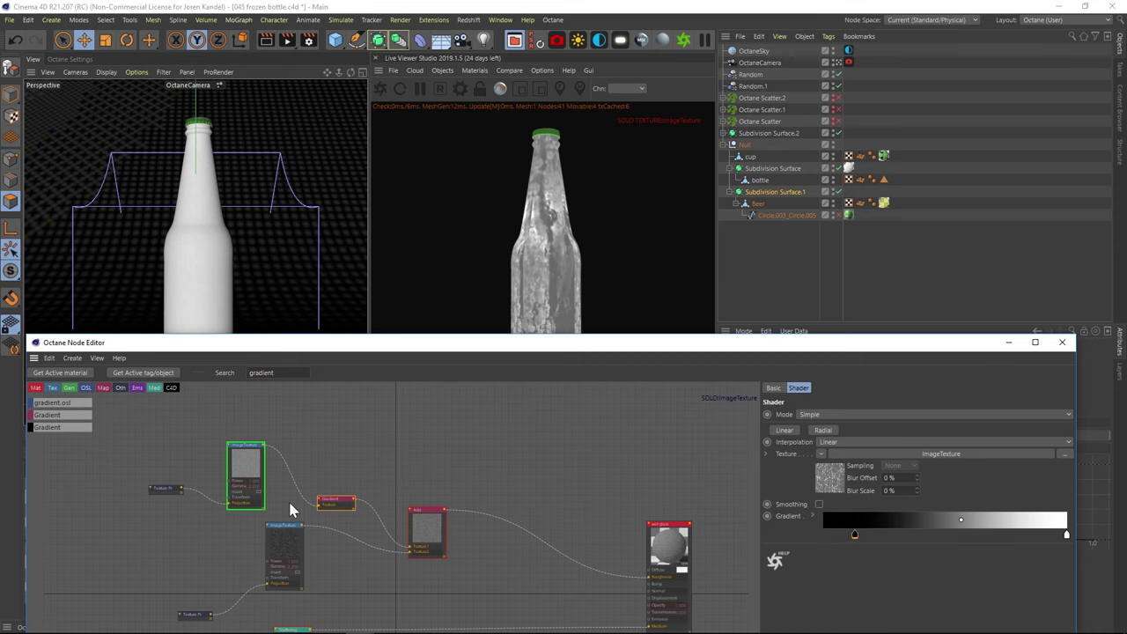
{"action": "right_click", "coordinate": [342, 497]}
{"action": "left_click", "coordinate": [368, 509]}
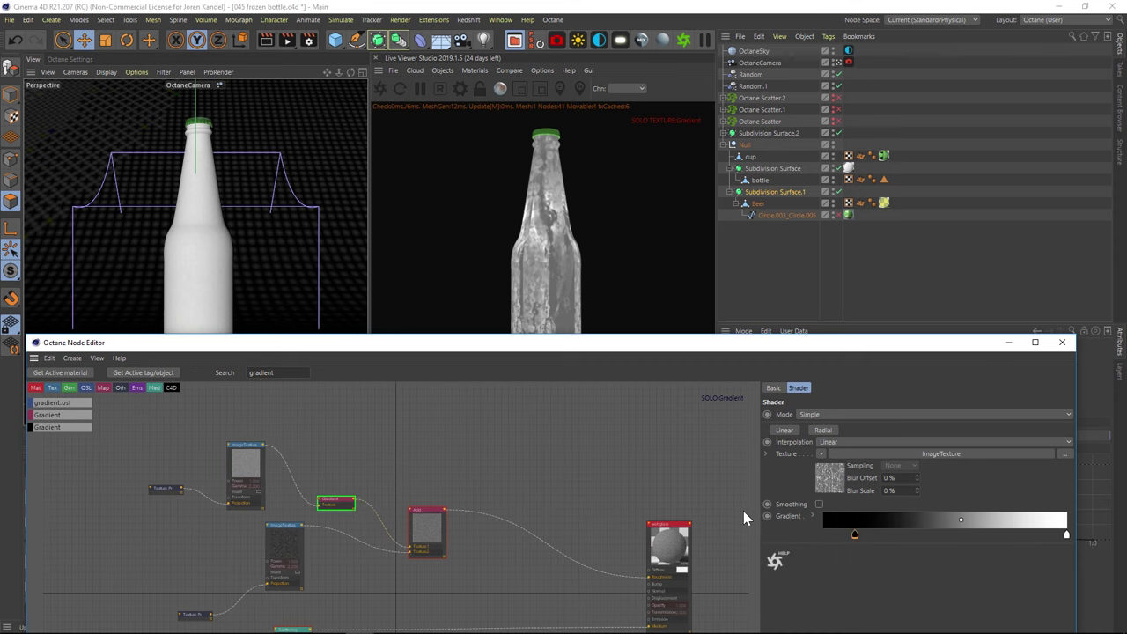
{"action": "mouse_move", "coordinate": [877, 533]}
{"action": "left_mouse_down"}
{"action": "mouse_move", "coordinate": [923, 536]}
{"action": "mouse_move", "coordinate": [873, 537]}
{"action": "left_mouse_up"}
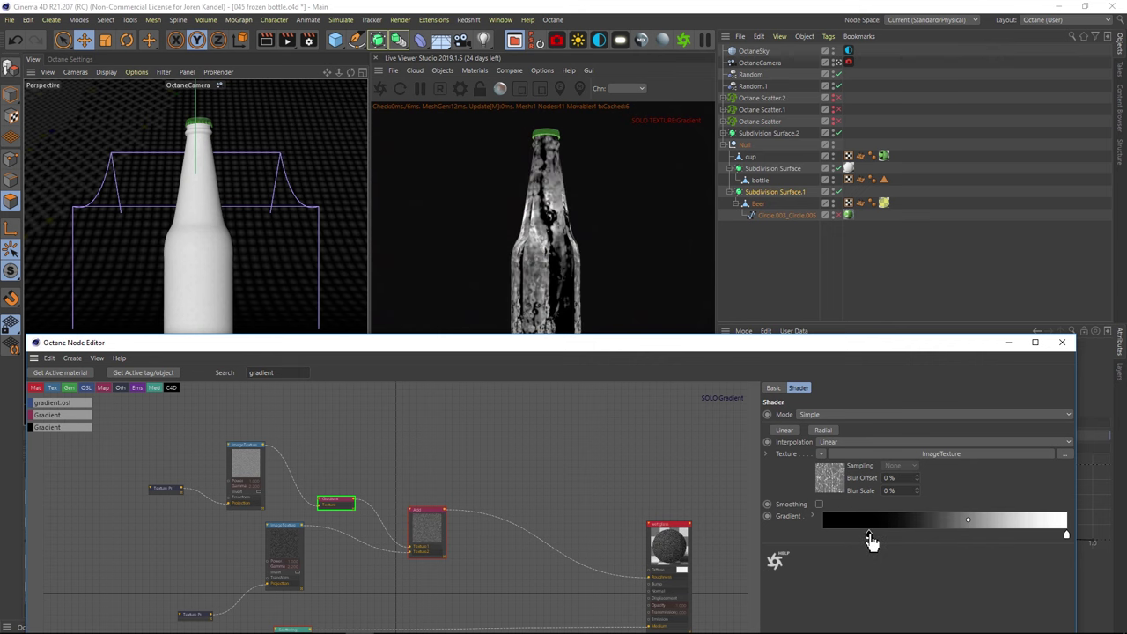
{"action": "left_click_drag", "start_coordinate": [871, 536], "coordinate": [860, 537]}
{"action": "left_click_drag", "start_coordinate": [629, 346], "coordinate": [622, 412]}
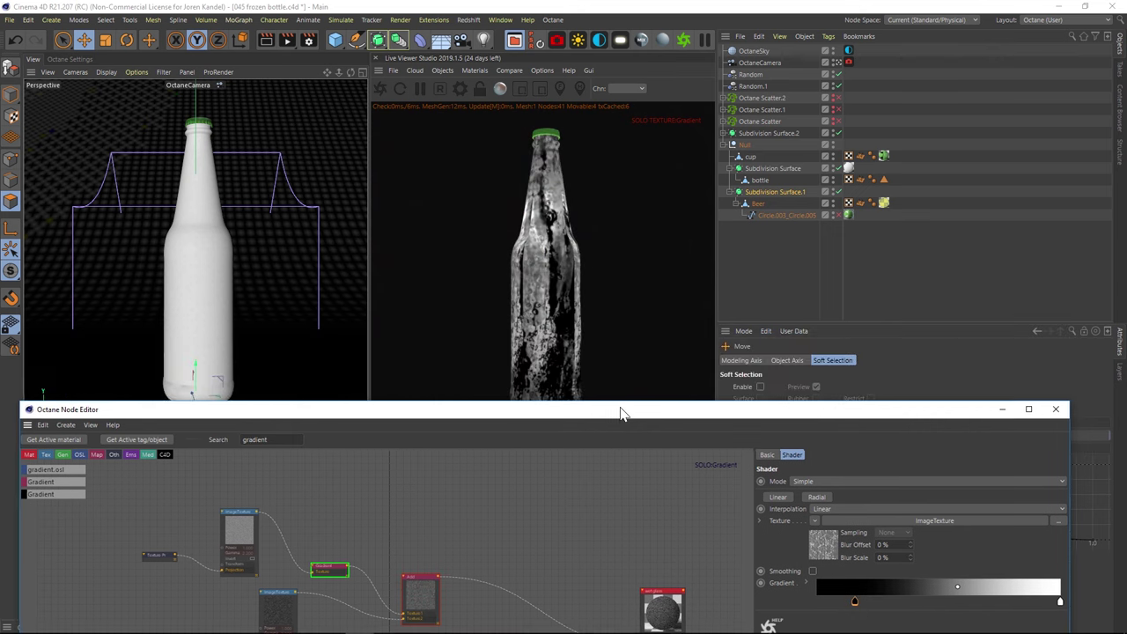
{"action": "left_click_drag", "start_coordinate": [856, 605], "coordinate": [860, 604]}
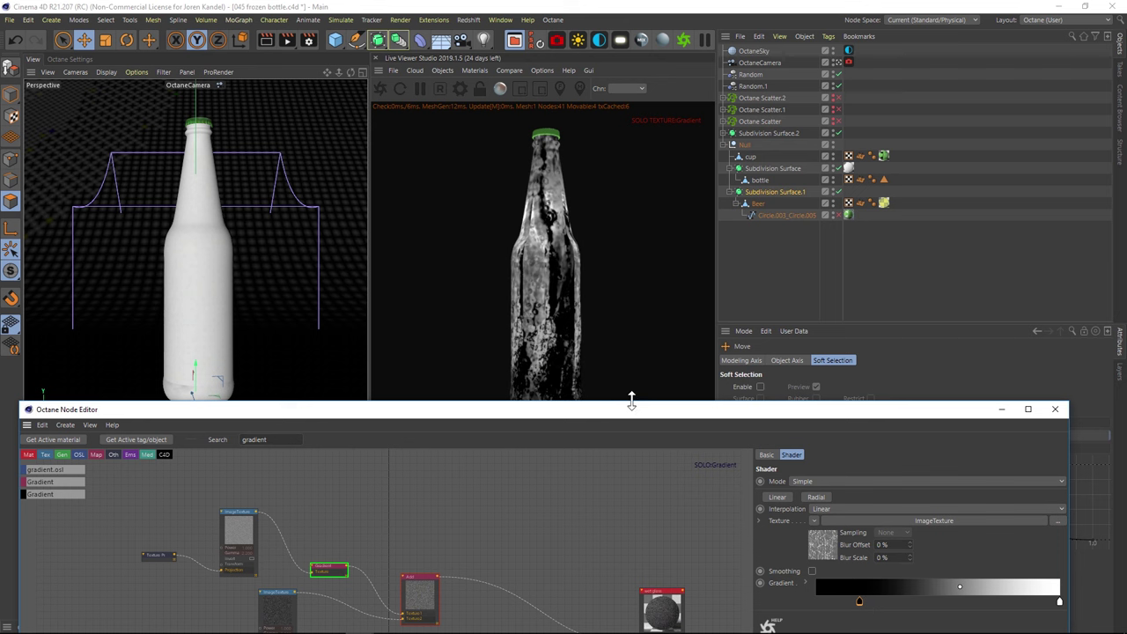
{"action": "left_click_drag", "start_coordinate": [631, 410], "coordinate": [657, 326]}
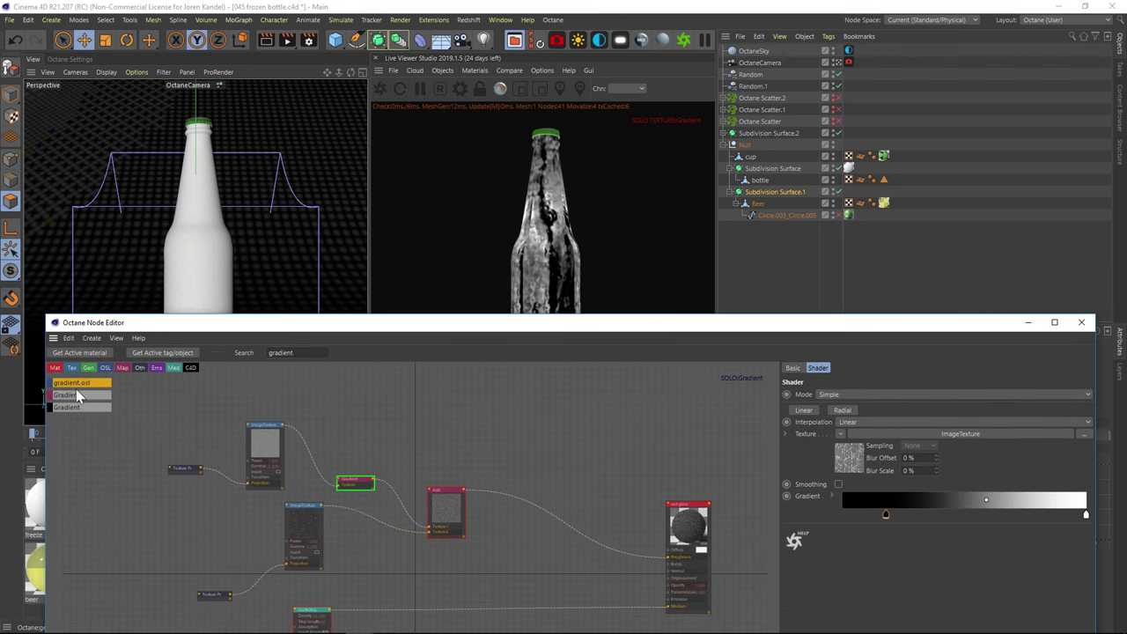
{"action": "left_click_drag", "start_coordinate": [77, 395], "coordinate": [363, 520]}
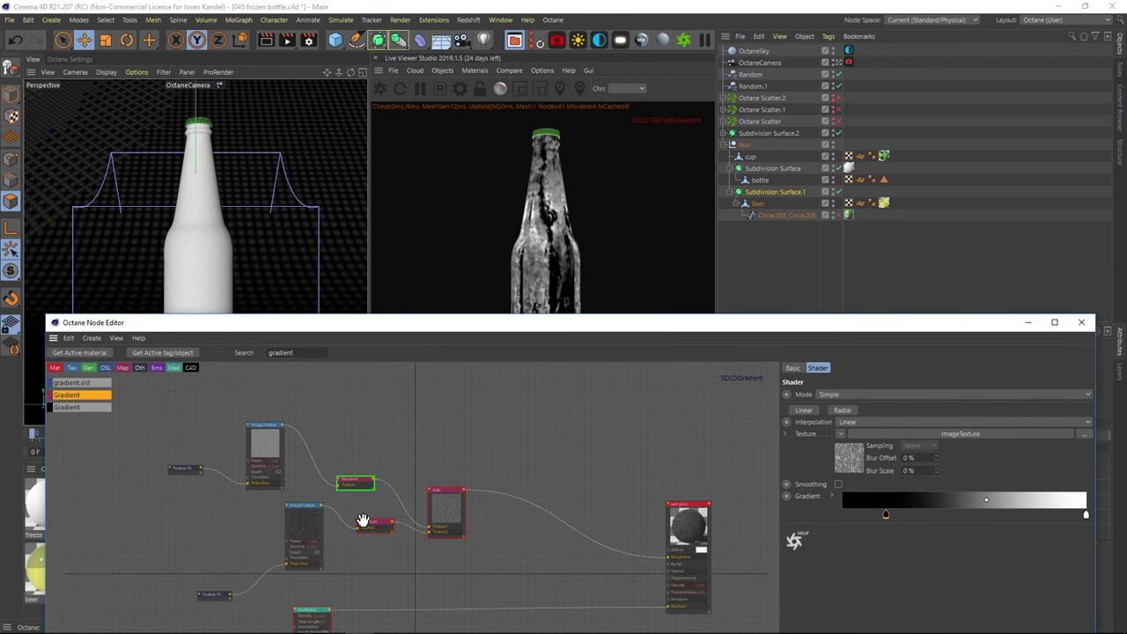
Solo the second Gradient and move its black knot right to darken the texture
{"action": "right_click", "coordinate": [387, 525]}
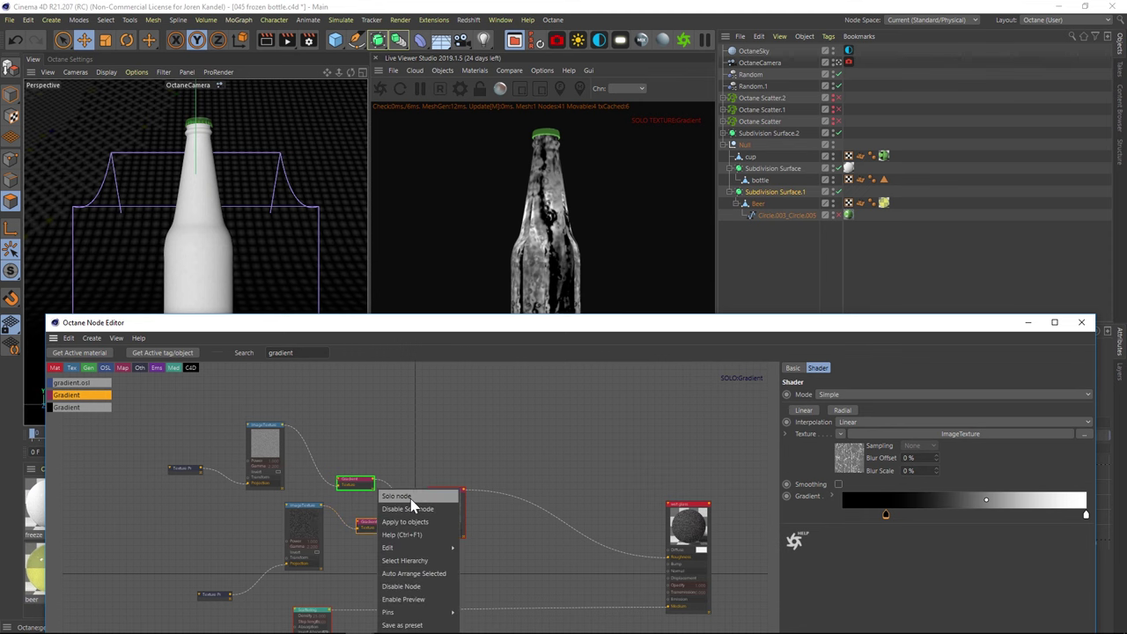
{"action": "left_click", "coordinate": [401, 495]}
{"action": "left_click_drag", "start_coordinate": [588, 332], "coordinate": [496, 413]}
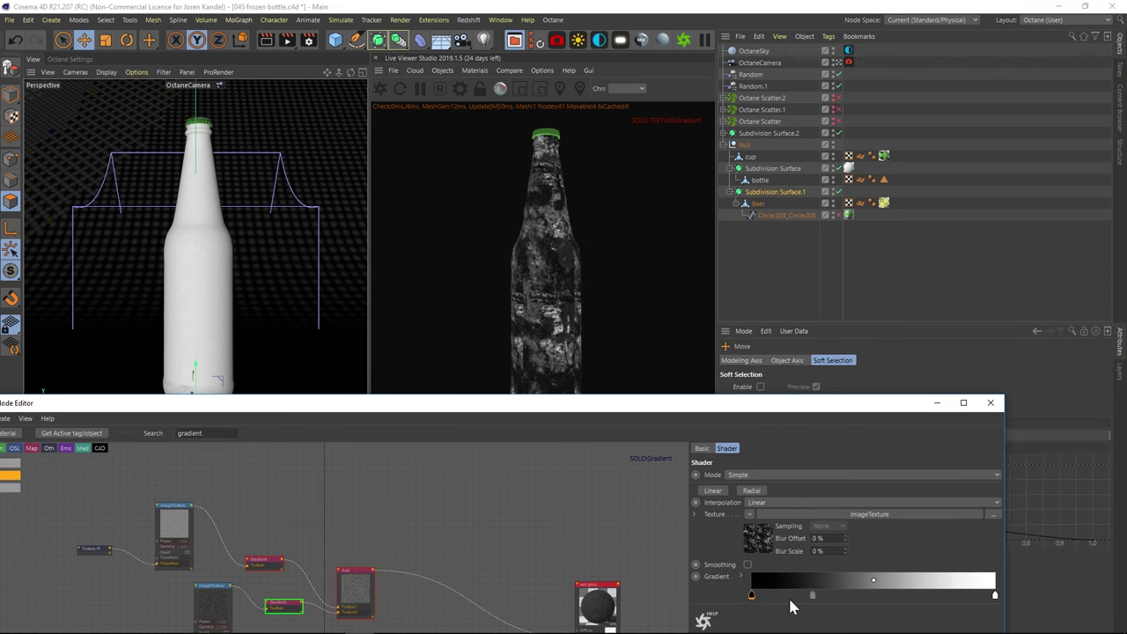
{"action": "left_click_drag", "start_coordinate": [754, 597], "coordinate": [770, 600]}
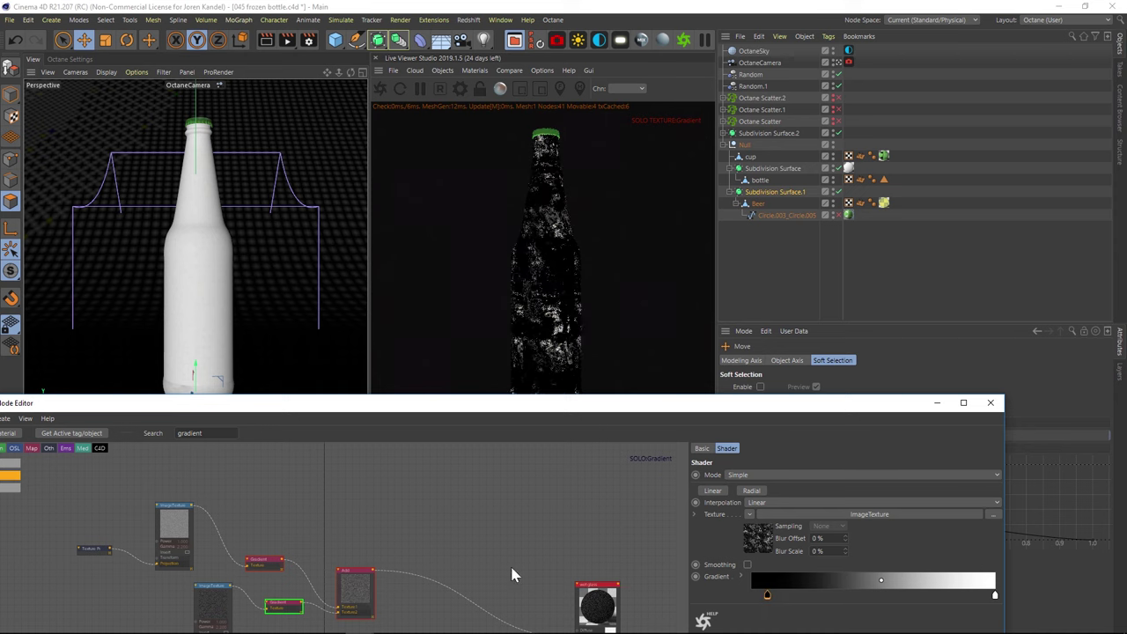
Preview the Add node's combined result solo, then turn the solo preview off
{"action": "left_click", "coordinate": [351, 574]}
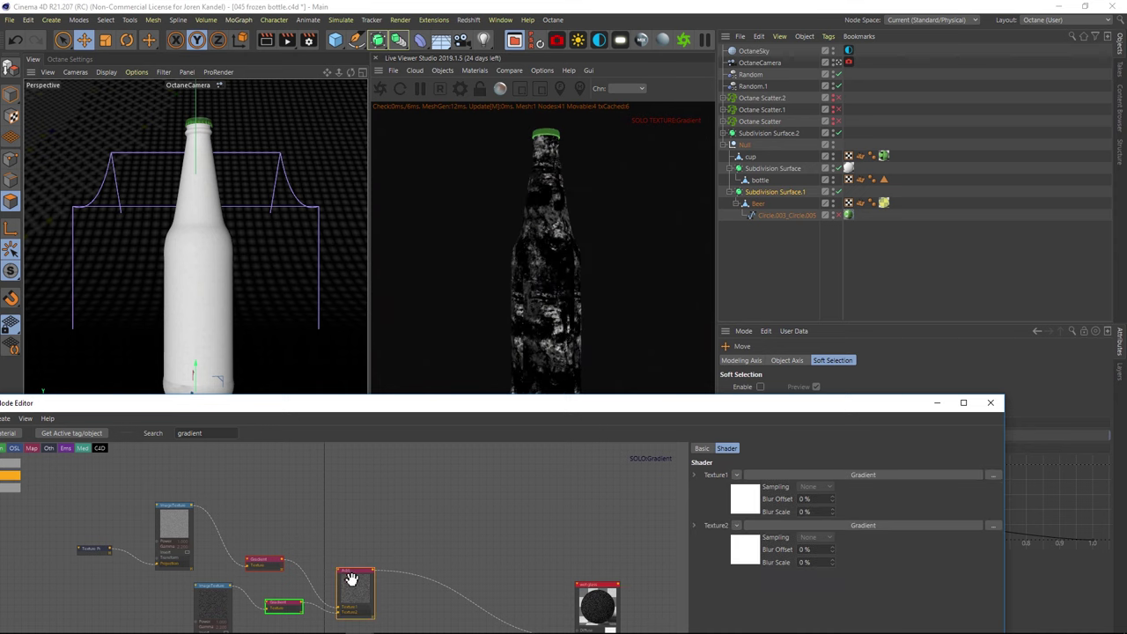
{"action": "right_click", "coordinate": [353, 582]}
{"action": "left_click", "coordinate": [384, 497]}
{"action": "left_click_drag", "start_coordinate": [573, 424], "coordinate": [584, 292]}
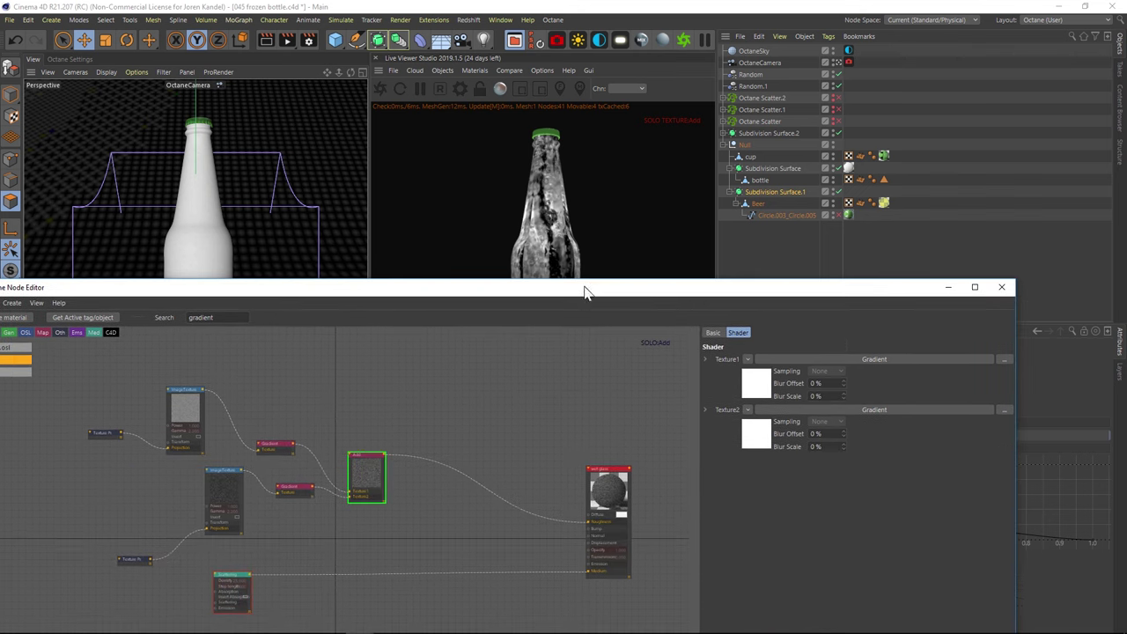
{"action": "right_click", "coordinate": [365, 463]}
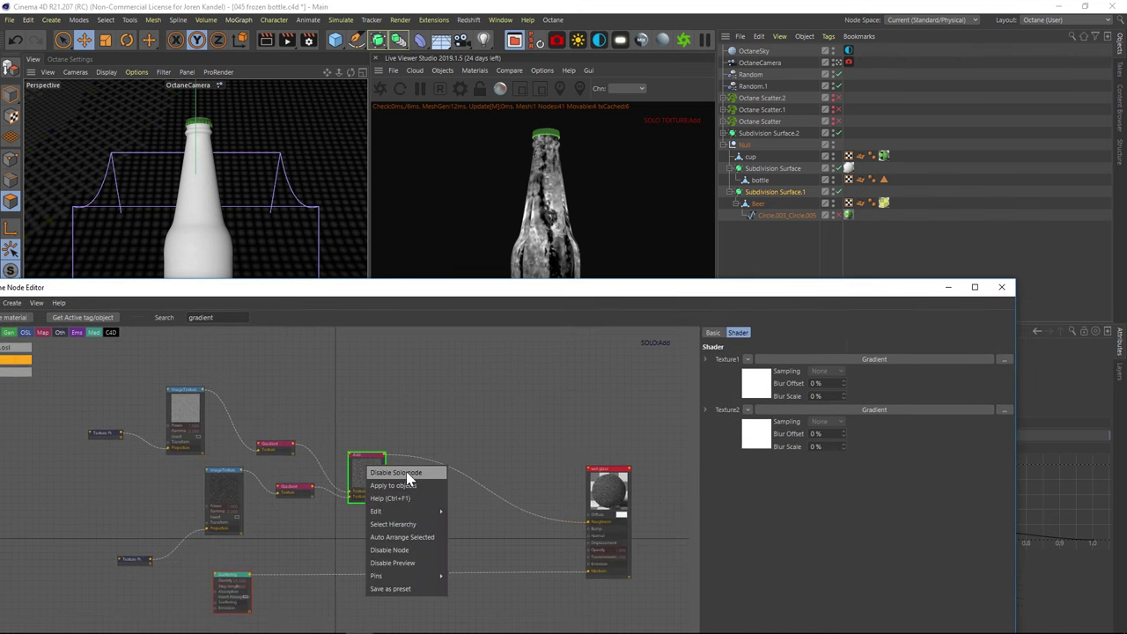
{"action": "left_click", "coordinate": [406, 472]}
Change the wet glass material node's Material type to Specular in its Basic settings
{"action": "left_click", "coordinate": [606, 491]}
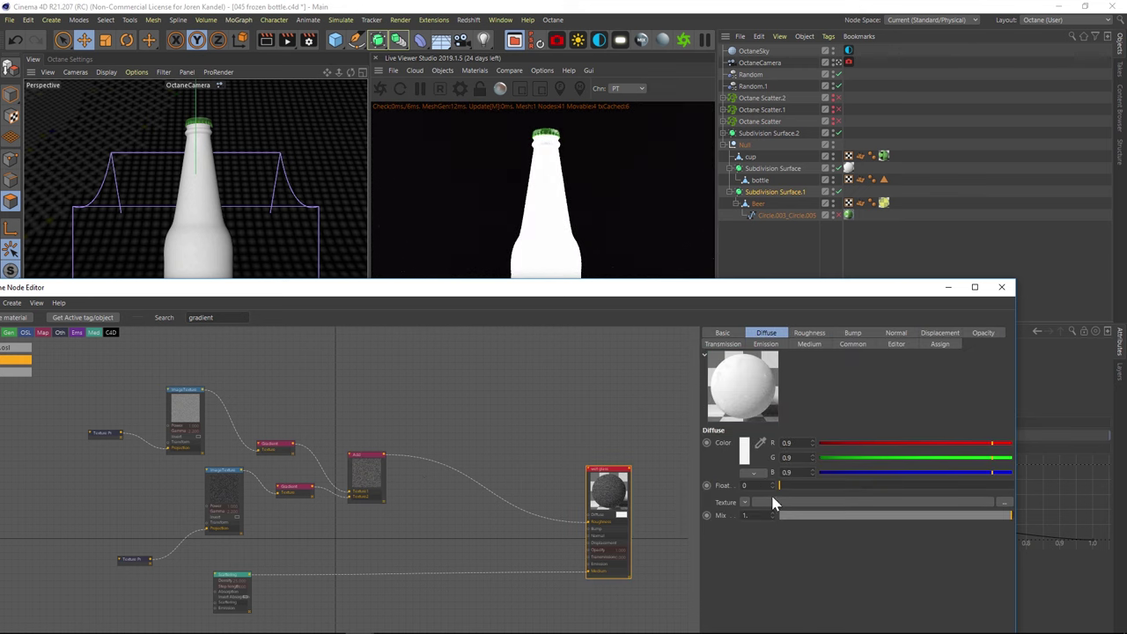
{"action": "left_click", "coordinate": [724, 334]}
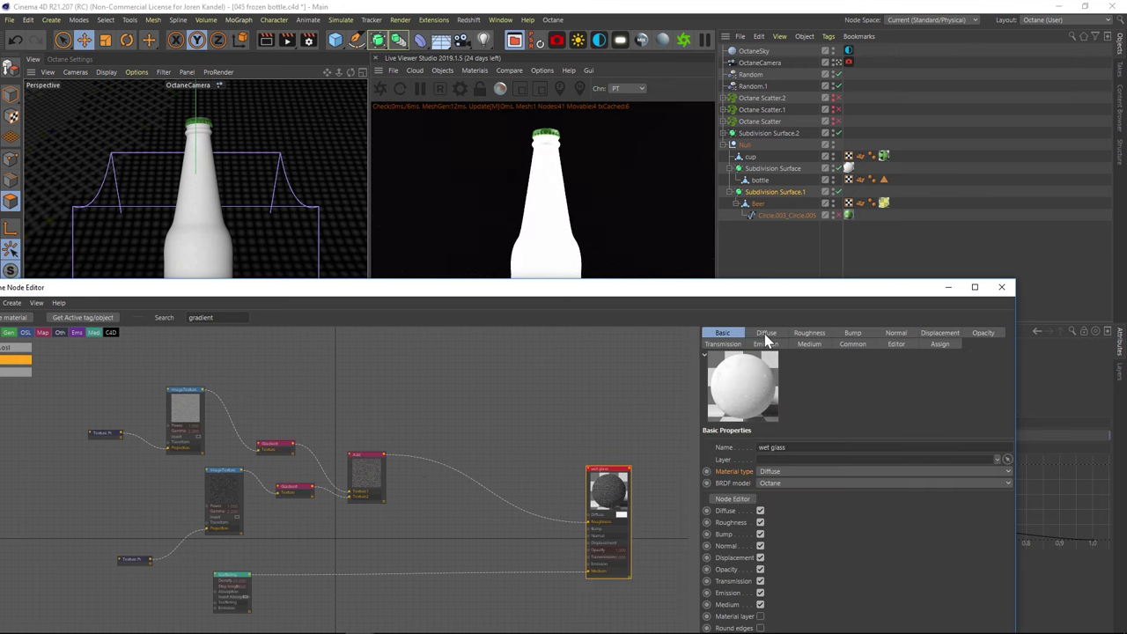
{"action": "left_click", "coordinate": [771, 472]}
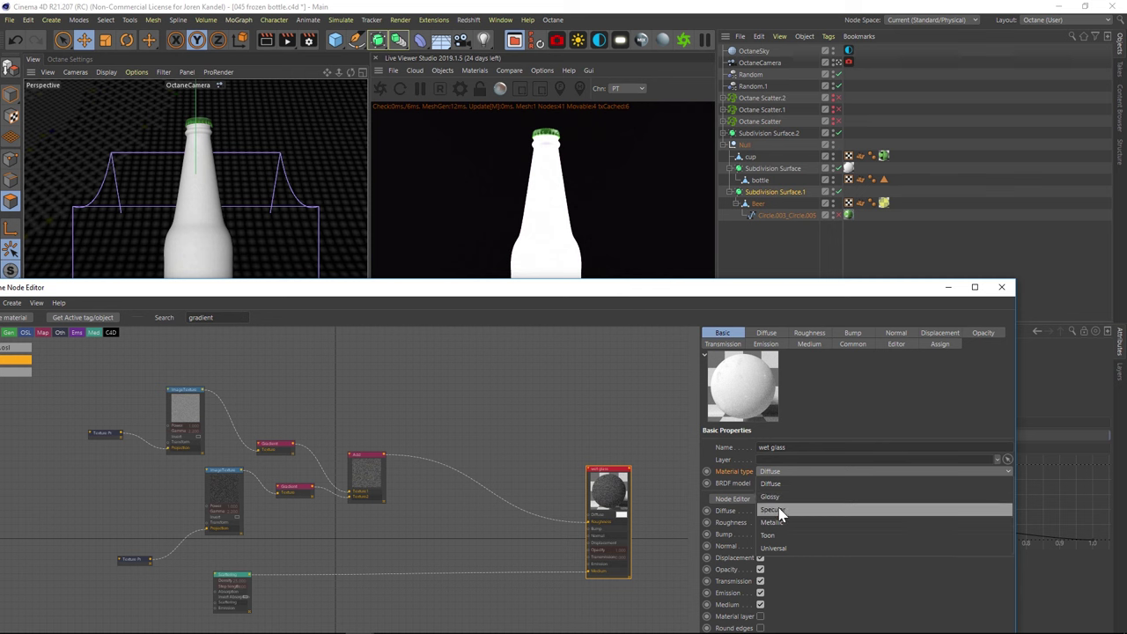
{"action": "left_click", "coordinate": [779, 510]}
{"action": "left_click_drag", "start_coordinate": [674, 291], "coordinate": [628, 467]}
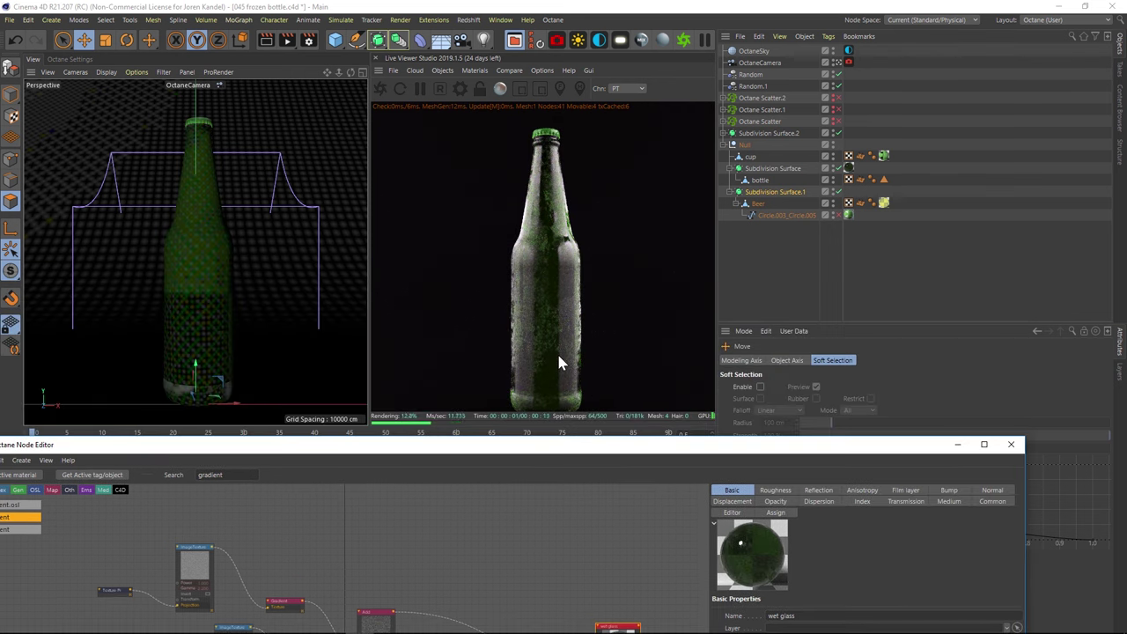
{"action": "left_click_drag", "start_coordinate": [472, 447], "coordinate": [452, 455]}
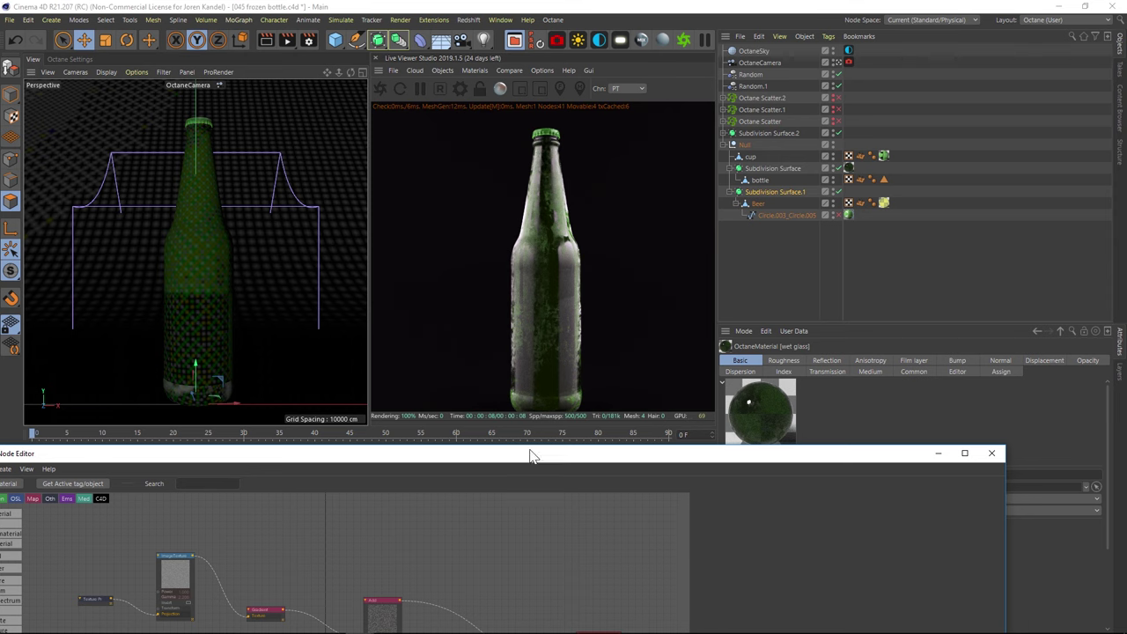
{"action": "left_click_drag", "start_coordinate": [531, 455], "coordinate": [375, 254]}
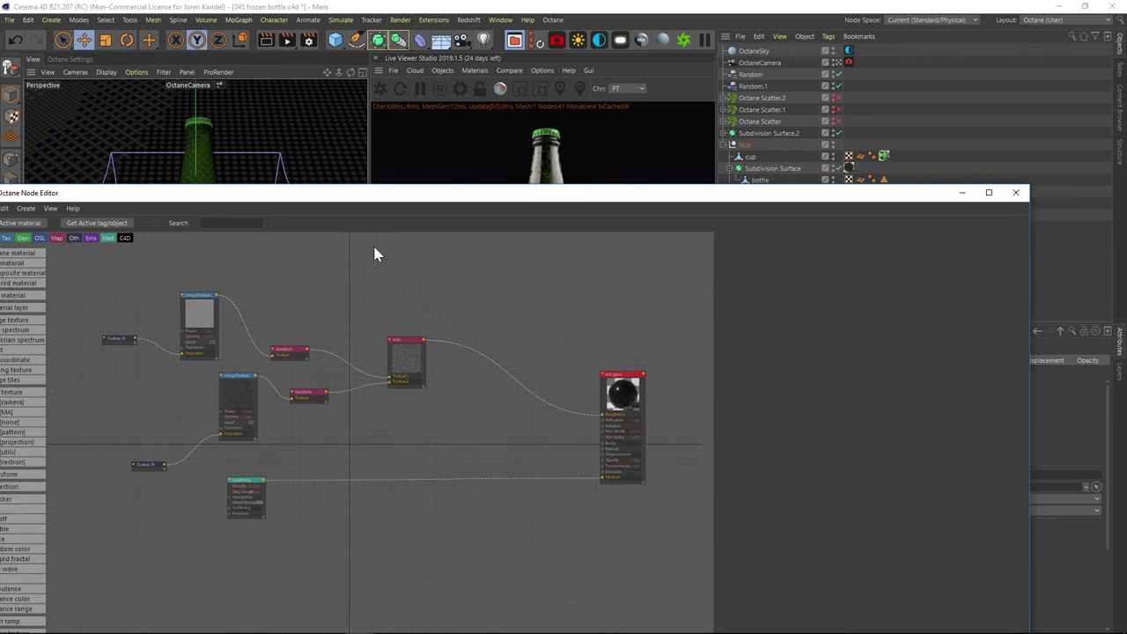
Search 'mult' and add a Multiply node to the graph
{"action": "left_click", "coordinate": [227, 222]}
{"action": "type", "text": "mult"}
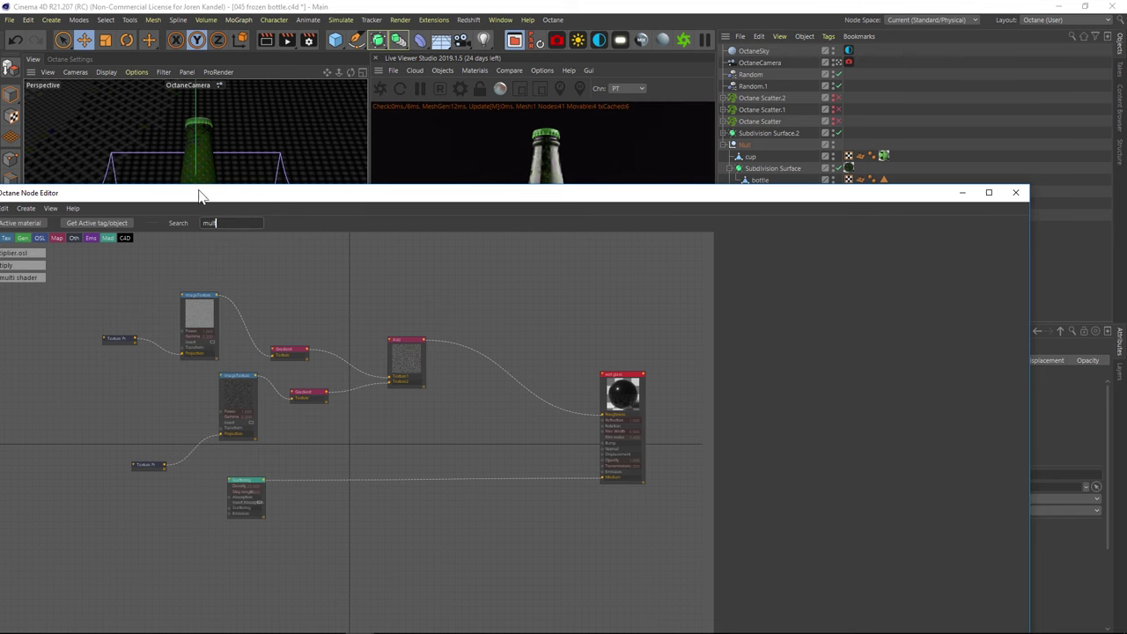
{"action": "left_click_drag", "start_coordinate": [199, 195], "coordinate": [236, 195]}
{"action": "type", "text": "t"}
{"action": "left_click_drag", "start_coordinate": [43, 265], "coordinate": [509, 406]}
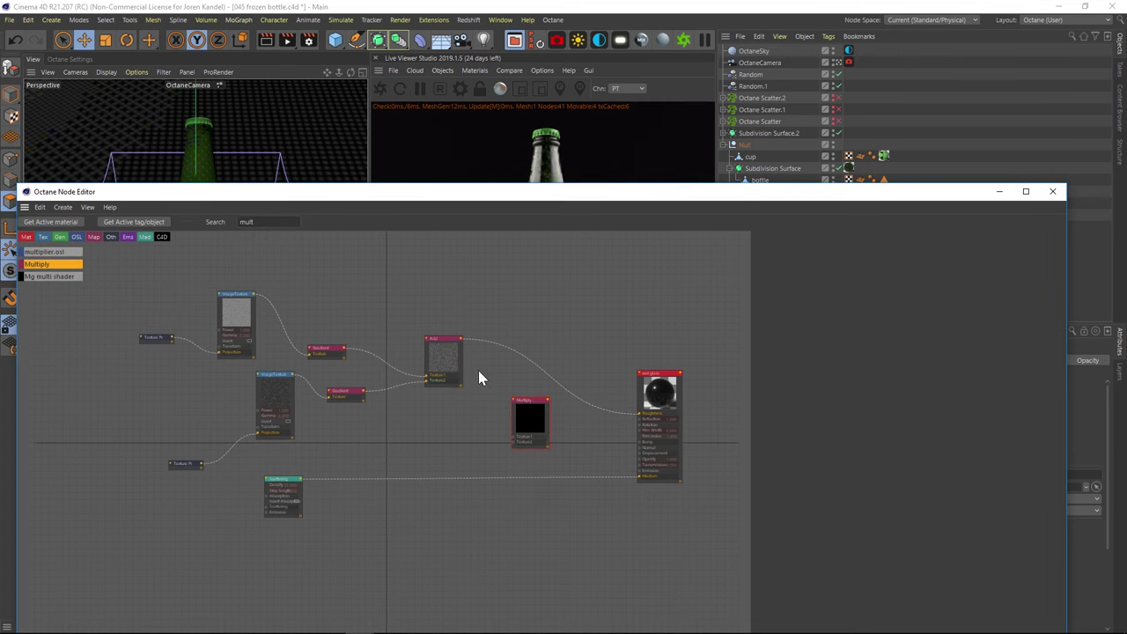
{"action": "left_click_drag", "start_coordinate": [484, 199], "coordinate": [446, 280]}
Wire the Add node into Multiply's Texture1, and Multiply's output into the material's Bump
{"action": "left_click", "coordinate": [403, 438]}
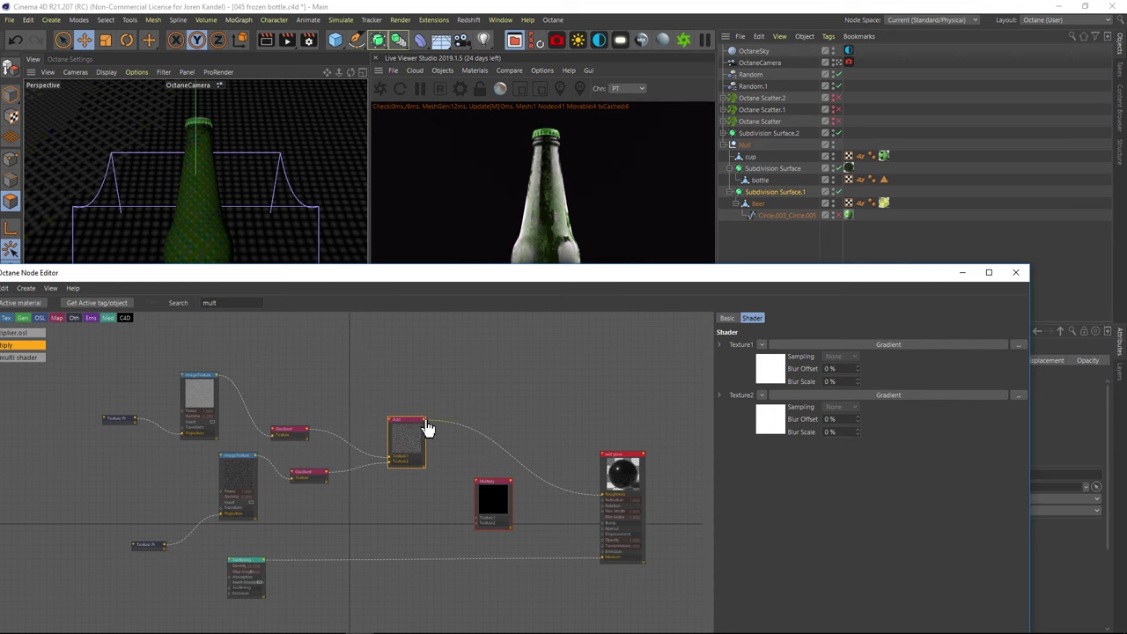
{"action": "left_click_drag", "start_coordinate": [426, 427], "coordinate": [476, 518]}
{"action": "left_click", "coordinate": [498, 506]}
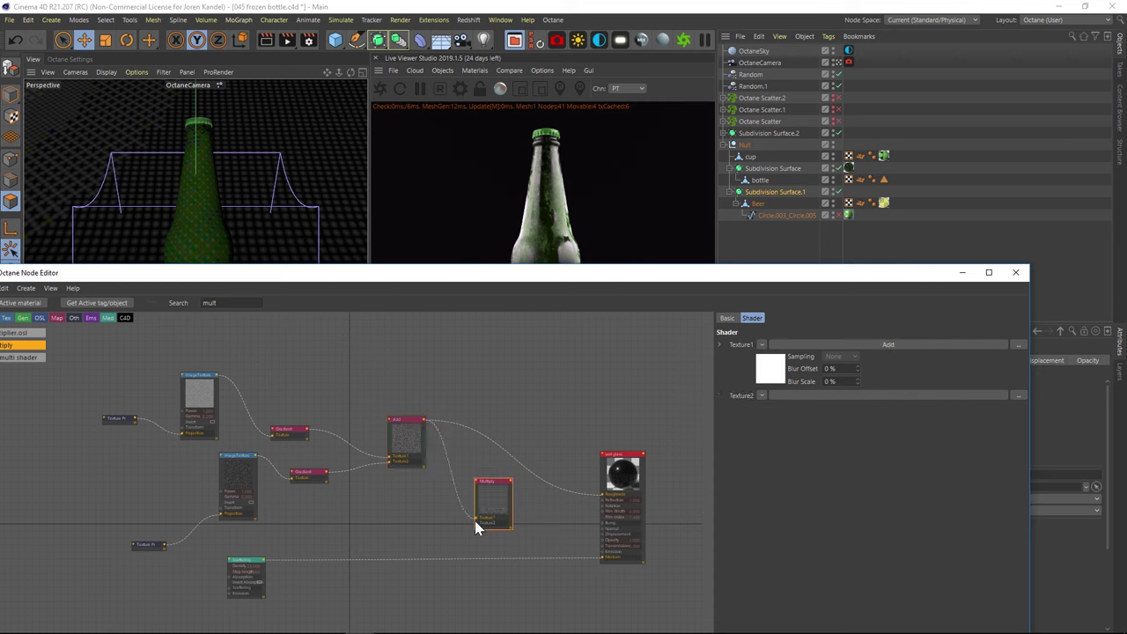
{"action": "left_click_drag", "start_coordinate": [511, 486], "coordinate": [602, 531]}
{"action": "left_click_drag", "start_coordinate": [593, 273], "coordinate": [569, 423]}
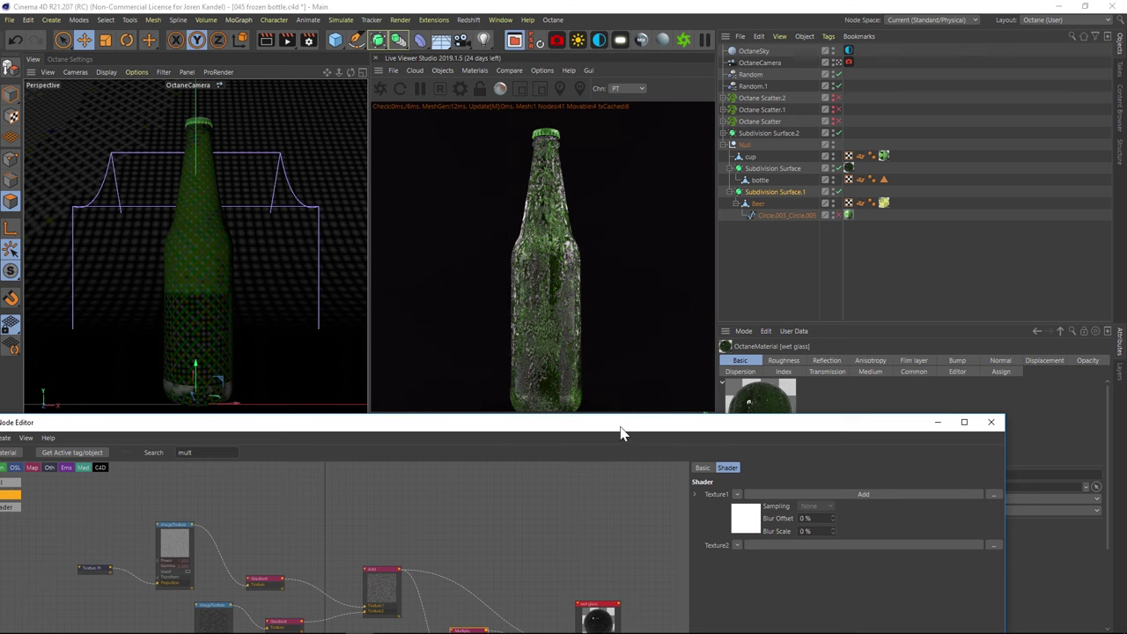
Add a Float node into the Multiply node's Texture2 input
{"action": "left_click_drag", "start_coordinate": [622, 431], "coordinate": [662, 114]}
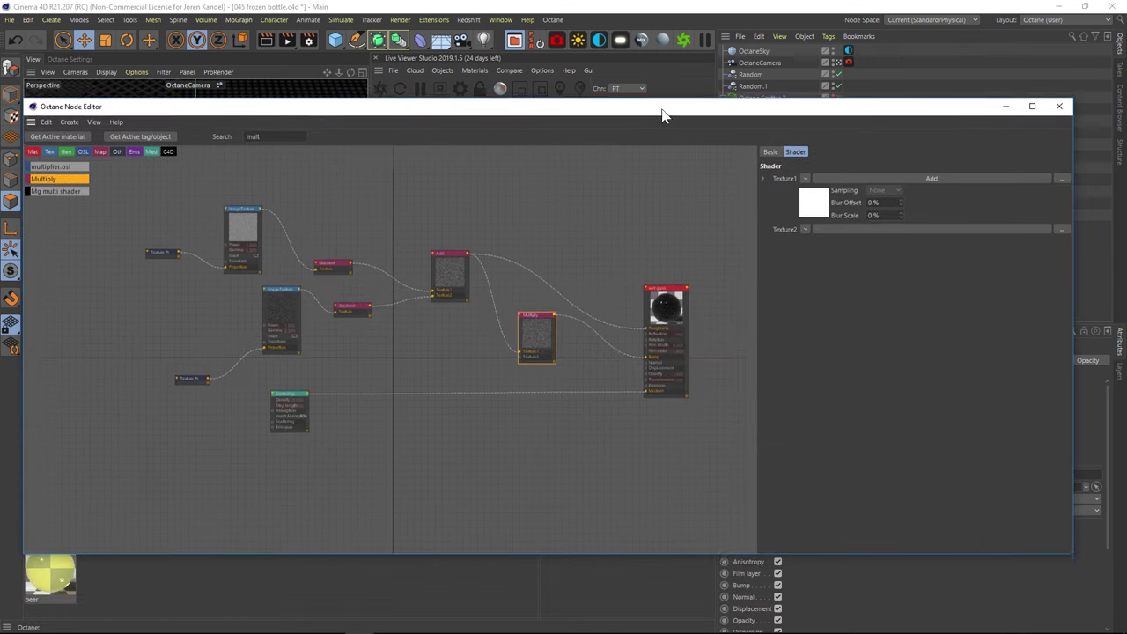
{"action": "left_click_drag", "start_coordinate": [271, 134], "coordinate": [238, 134]}
{"action": "type", "text": "float"}
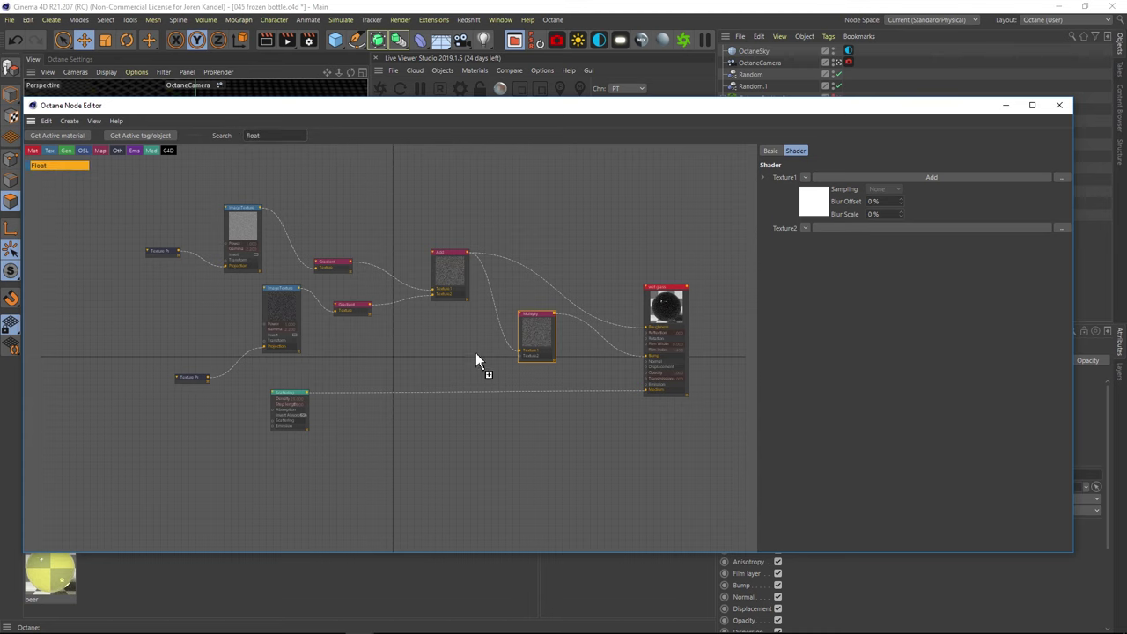
{"action": "left_click_drag", "start_coordinate": [476, 356], "coordinate": [520, 359]}
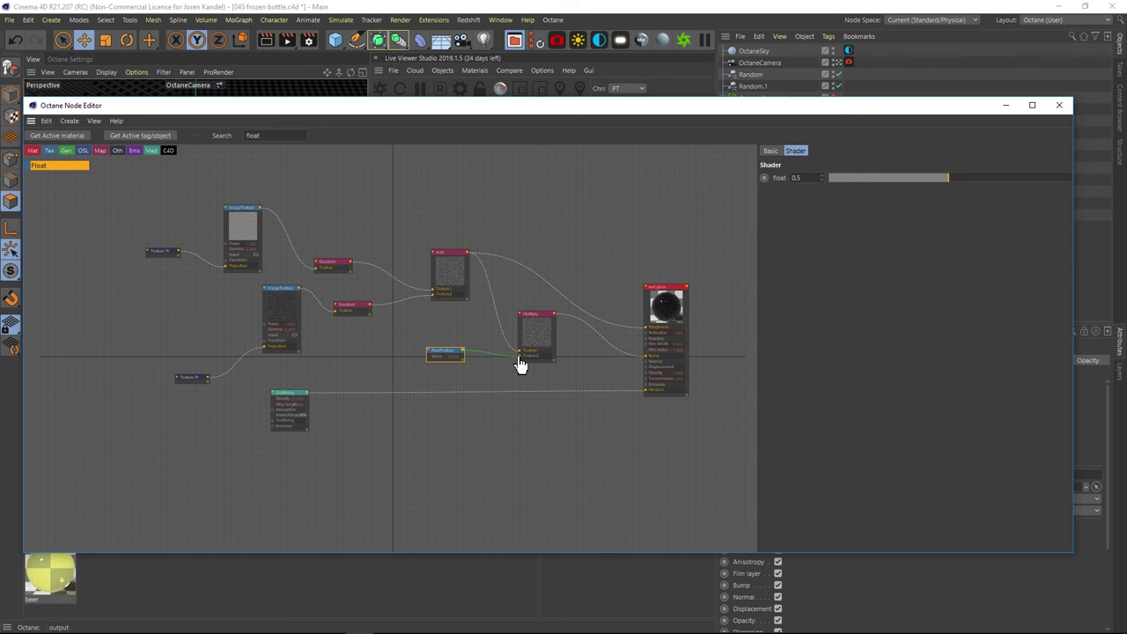
{"action": "left_click_drag", "start_coordinate": [575, 111], "coordinate": [512, 342]}
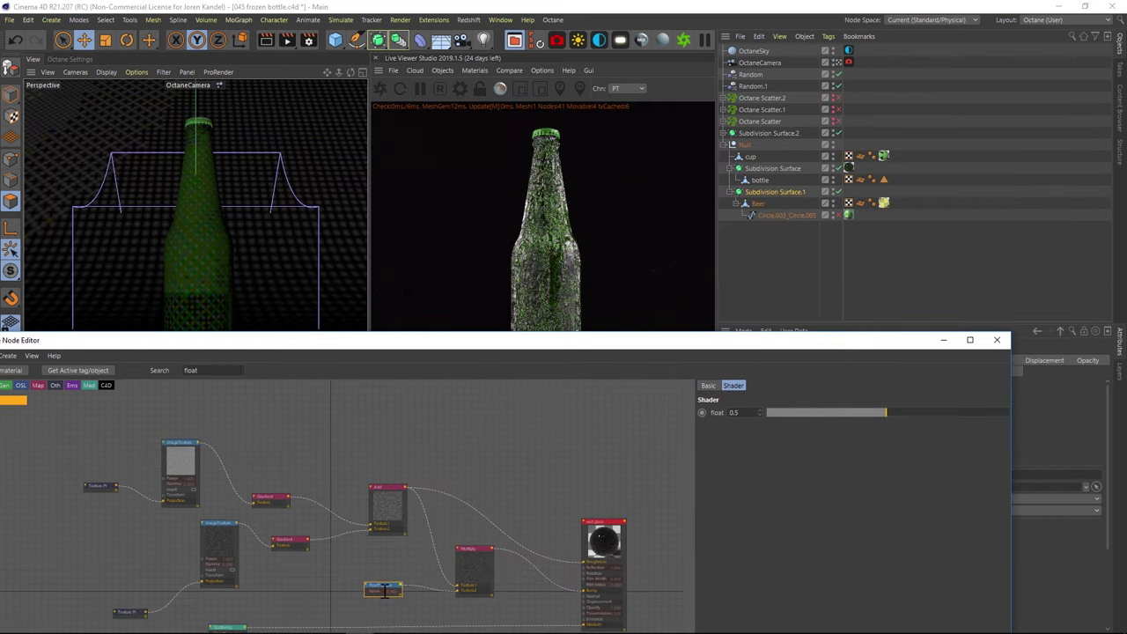
Change the Float node's value from 0.5 to 0.1
{"action": "left_click", "coordinate": [733, 413]}
{"action": "left_click_drag", "start_coordinate": [741, 346], "coordinate": [702, 401]}
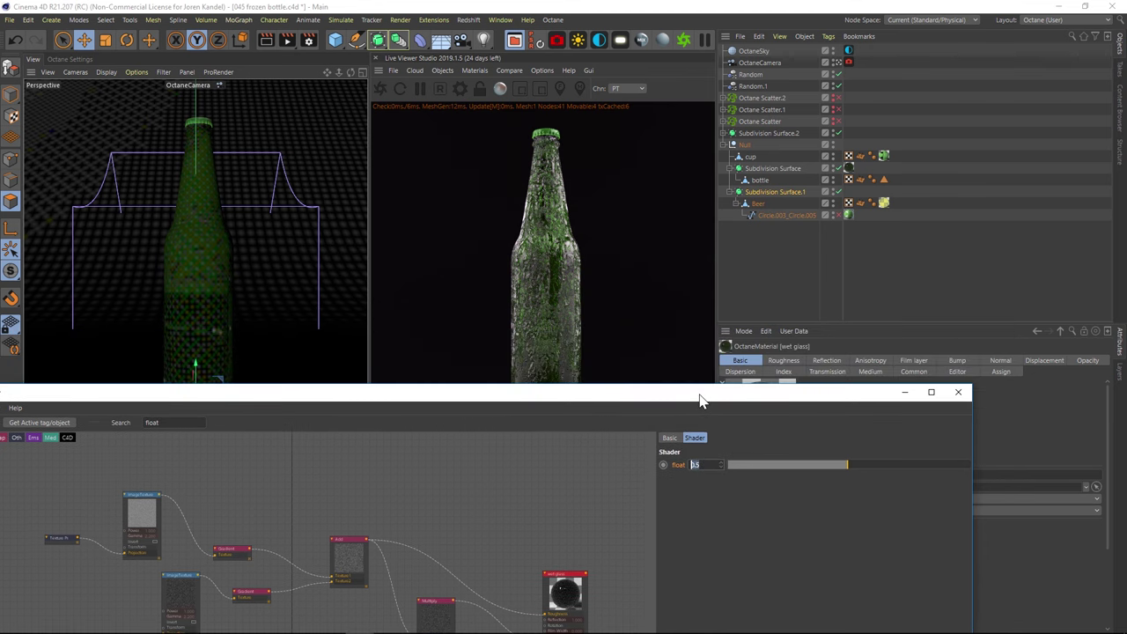
{"action": "type", "text": "0.1"}
{"action": "key", "text": "Return"}
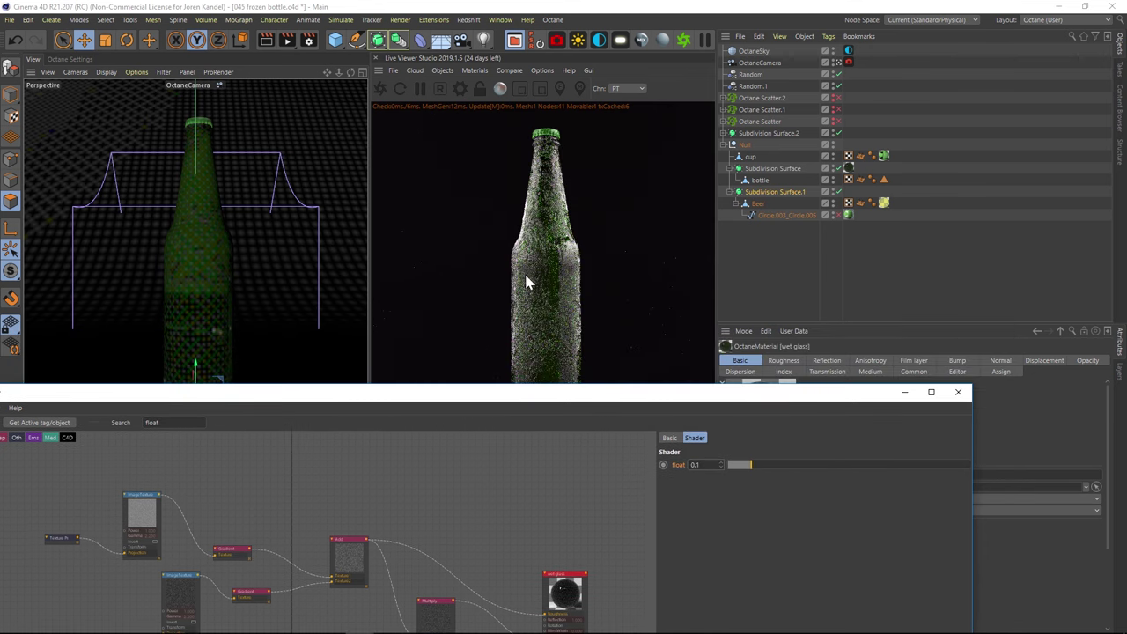
{"action": "left_click_drag", "start_coordinate": [543, 396], "coordinate": [549, 462]}
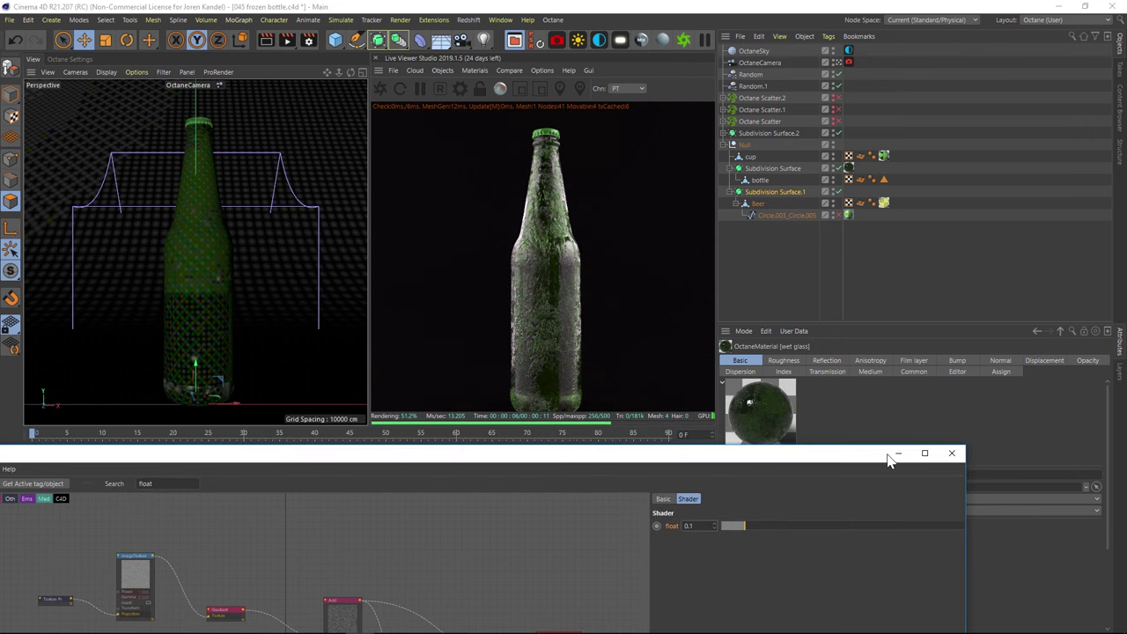
{"action": "mouse_move", "coordinate": [889, 459]}
{"action": "left_mouse_down"}
{"action": "mouse_move", "coordinate": [881, 474]}
{"action": "mouse_move", "coordinate": [877, 459]}
{"action": "left_mouse_up"}
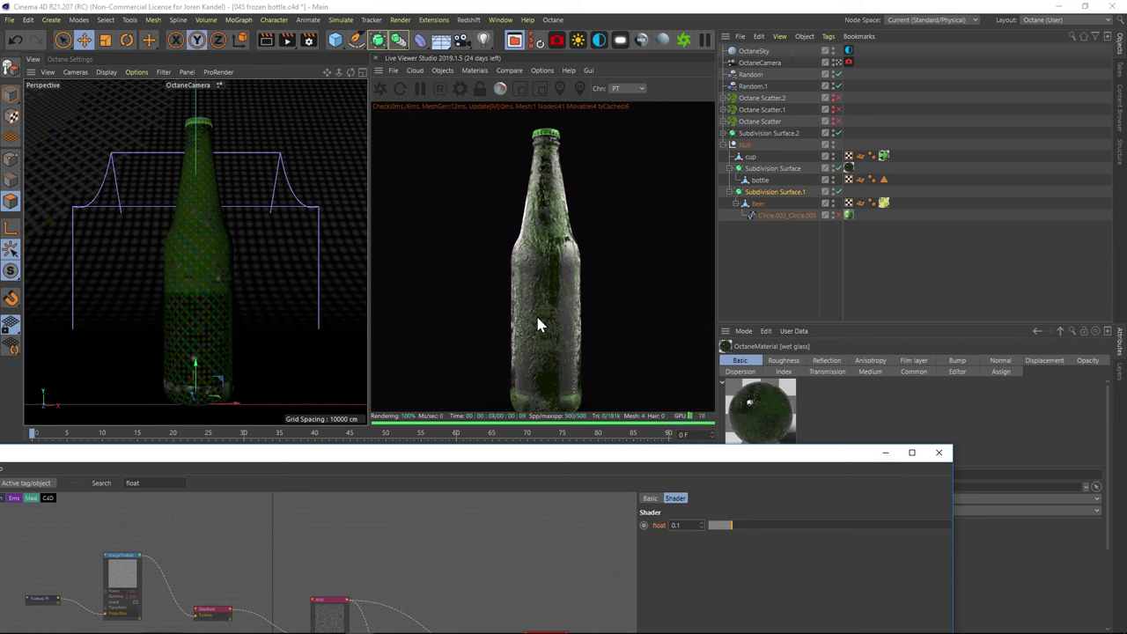
Close the node editor and preview the color texture in the tex folder
{"action": "left_click", "coordinate": [939, 452]}
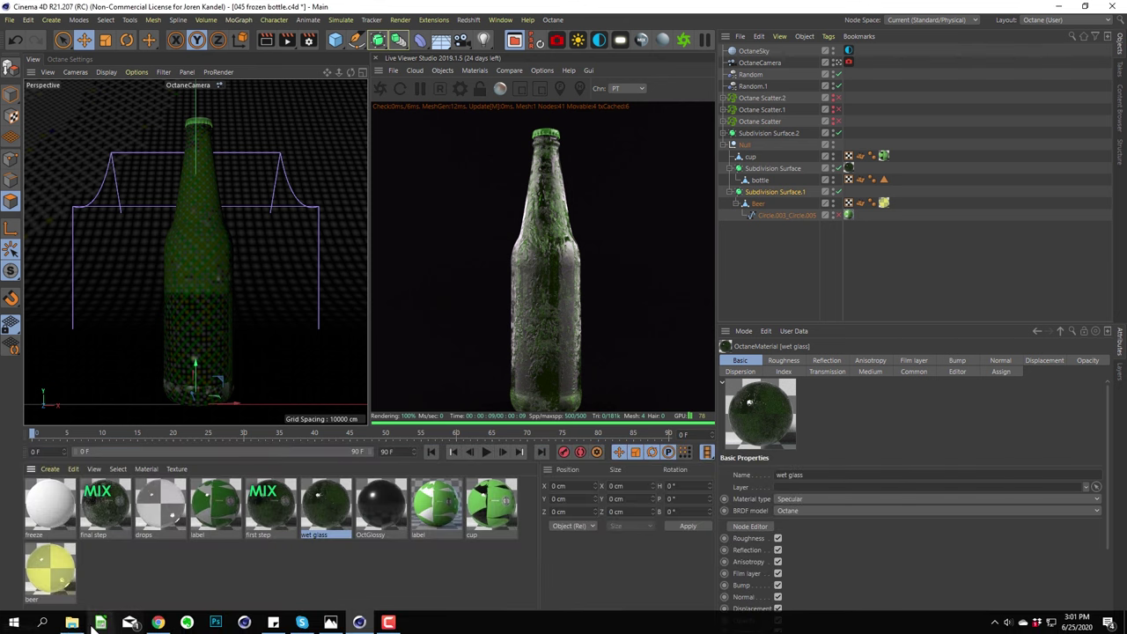
{"action": "left_click", "coordinate": [97, 625]}
{"action": "left_click", "coordinate": [306, 396]}
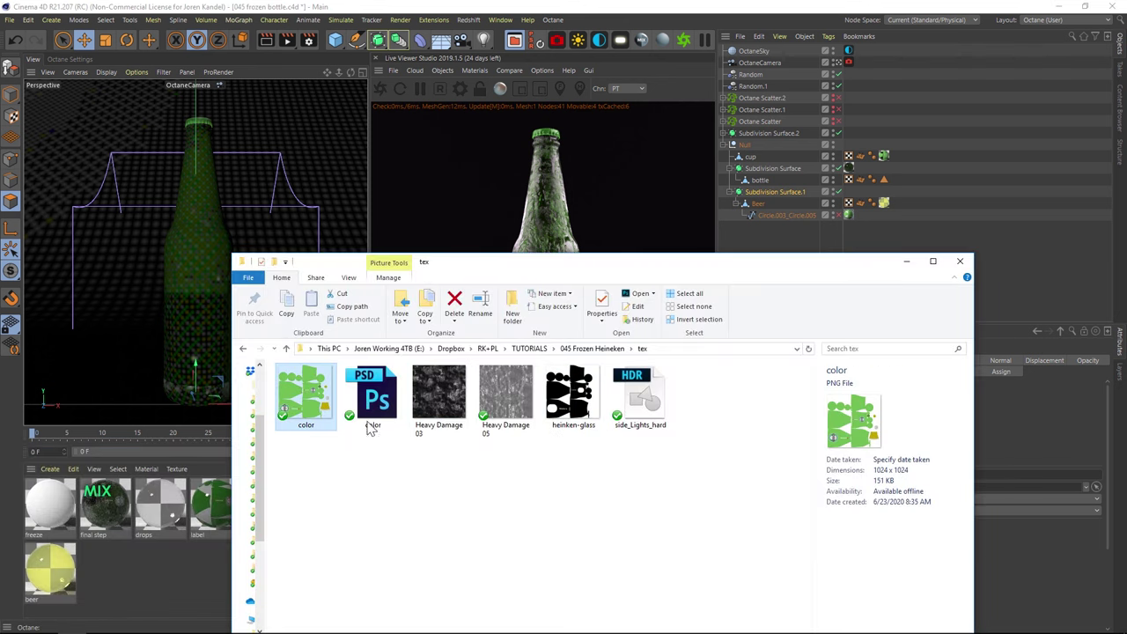
{"action": "key", "text": "space"}
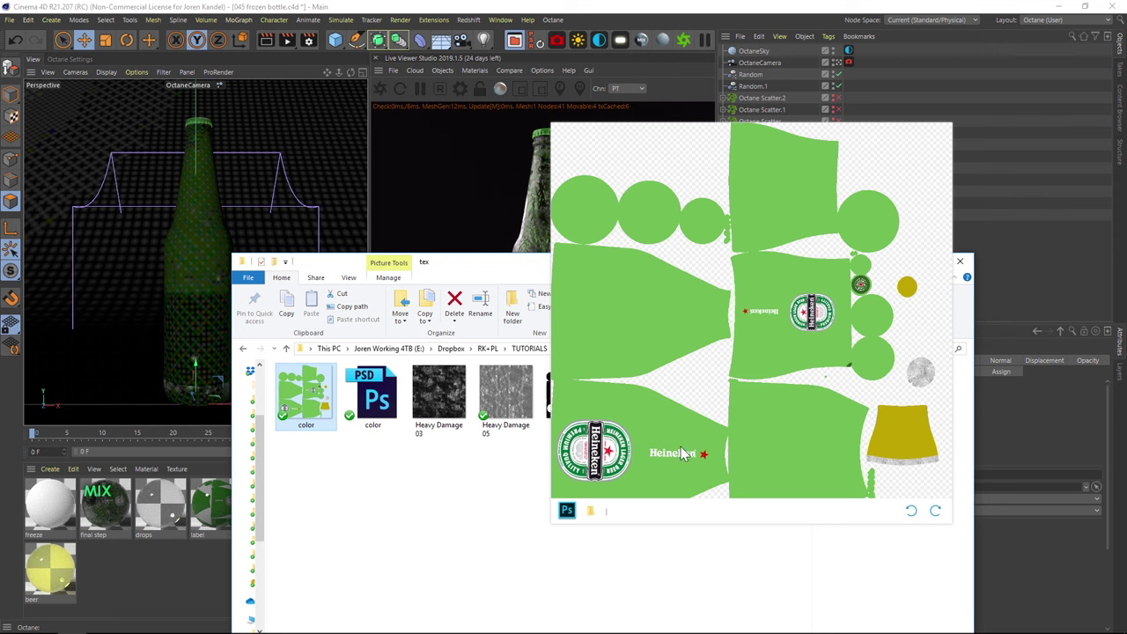
{"action": "key", "text": "space"}
Preview the heinken-glass mask, then minimize File Explorer
{"action": "left_click", "coordinate": [573, 396]}
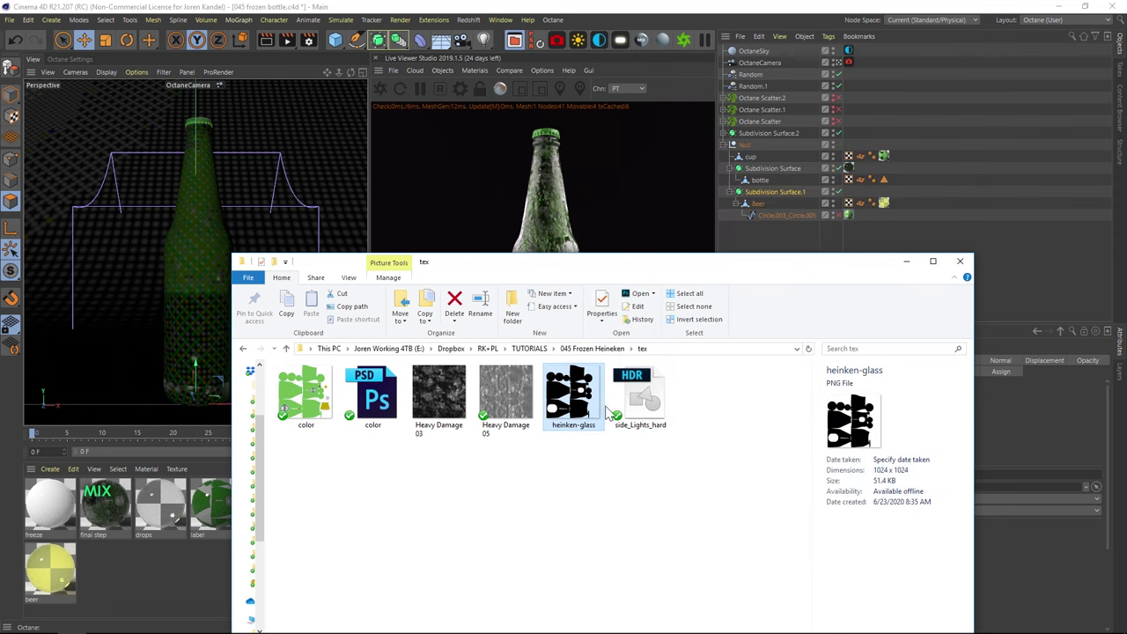
{"action": "key", "text": "space"}
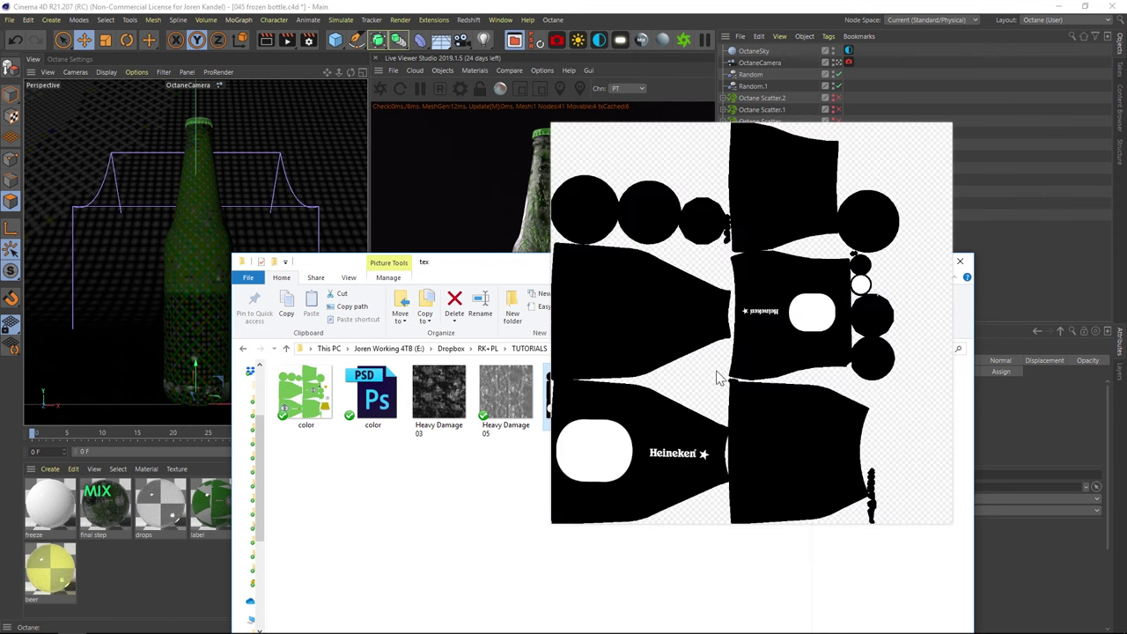
{"action": "key", "text": "space"}
{"action": "left_click", "coordinate": [941, 196]}
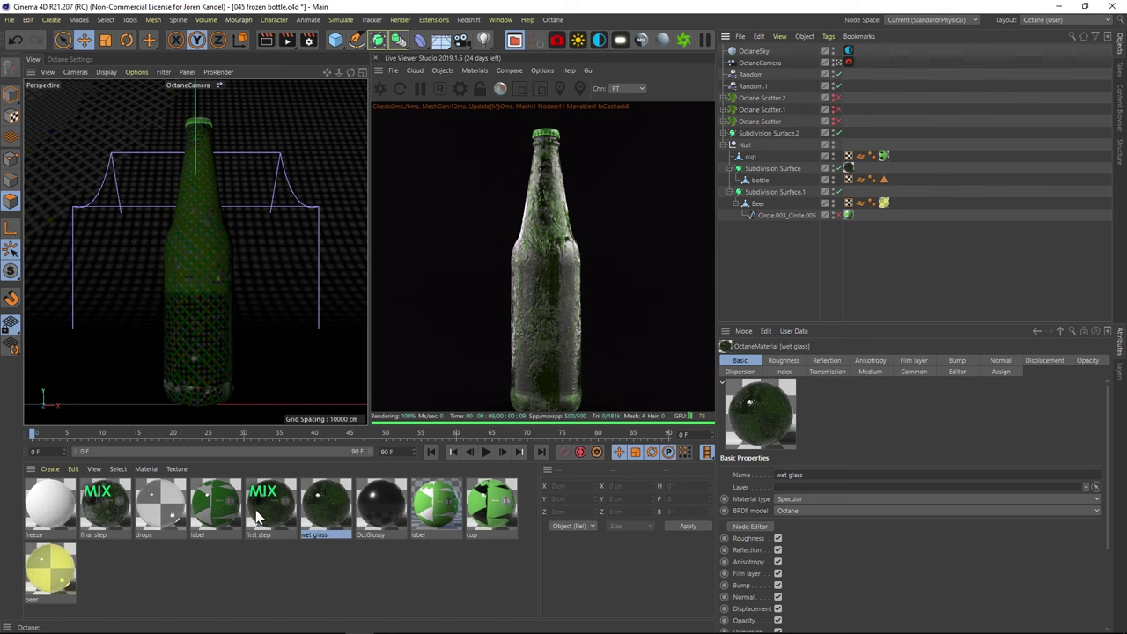
Create a new Octane Mix Material named Label
{"action": "left_click", "coordinate": [474, 71]}
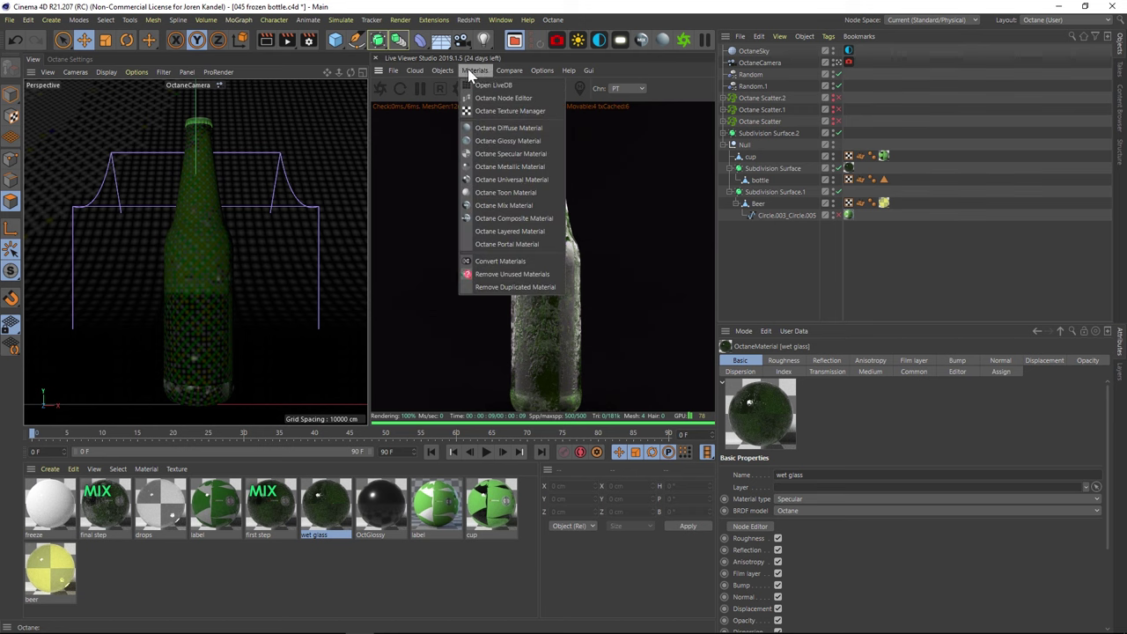
{"action": "left_click", "coordinate": [511, 204]}
{"action": "double_click", "coordinate": [39, 534]}
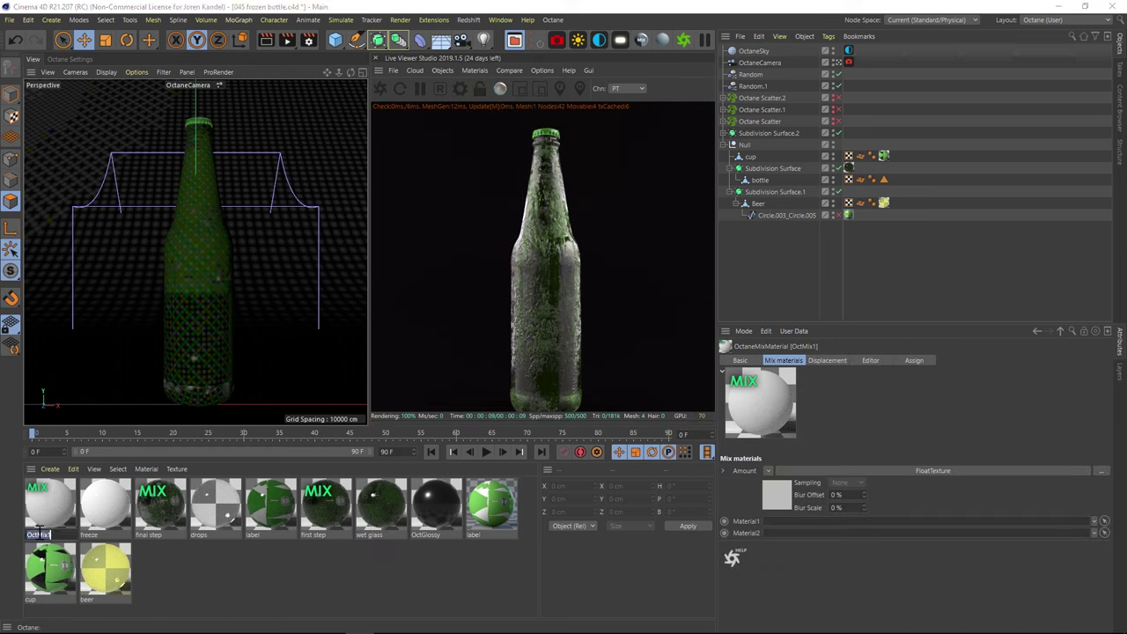
{"action": "type", "text": "Label"}
{"action": "key", "text": "Return"}
Set Label's Material1 to label and Material2 to wet glass, and apply it to the bottle
{"action": "double_click", "coordinate": [45, 509]}
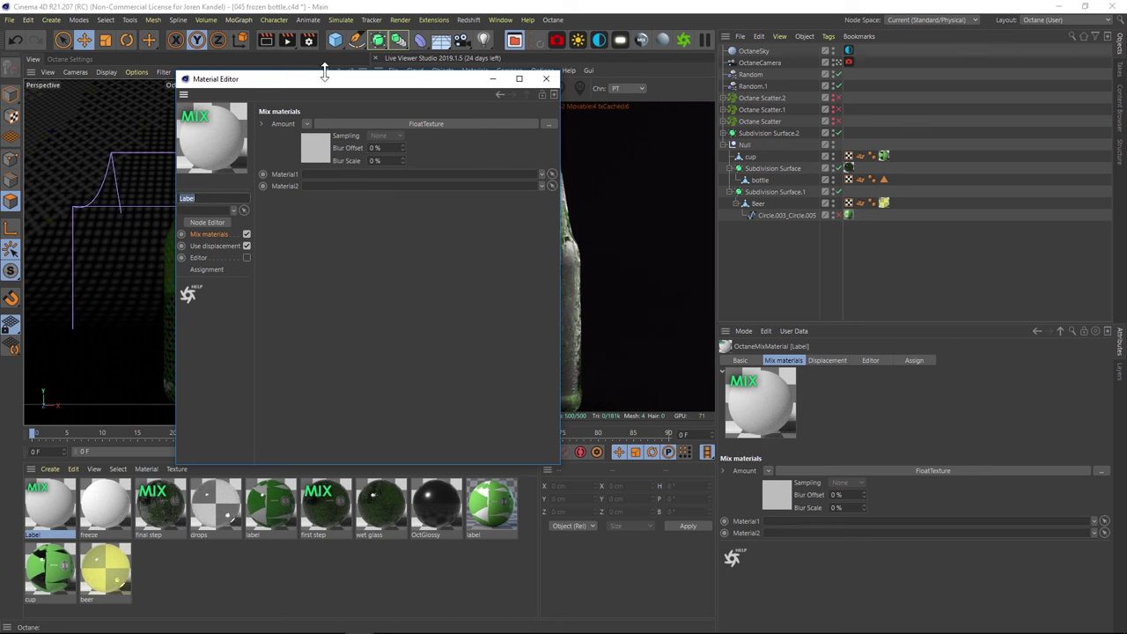
{"action": "left_click_drag", "start_coordinate": [324, 78], "coordinate": [127, 98]}
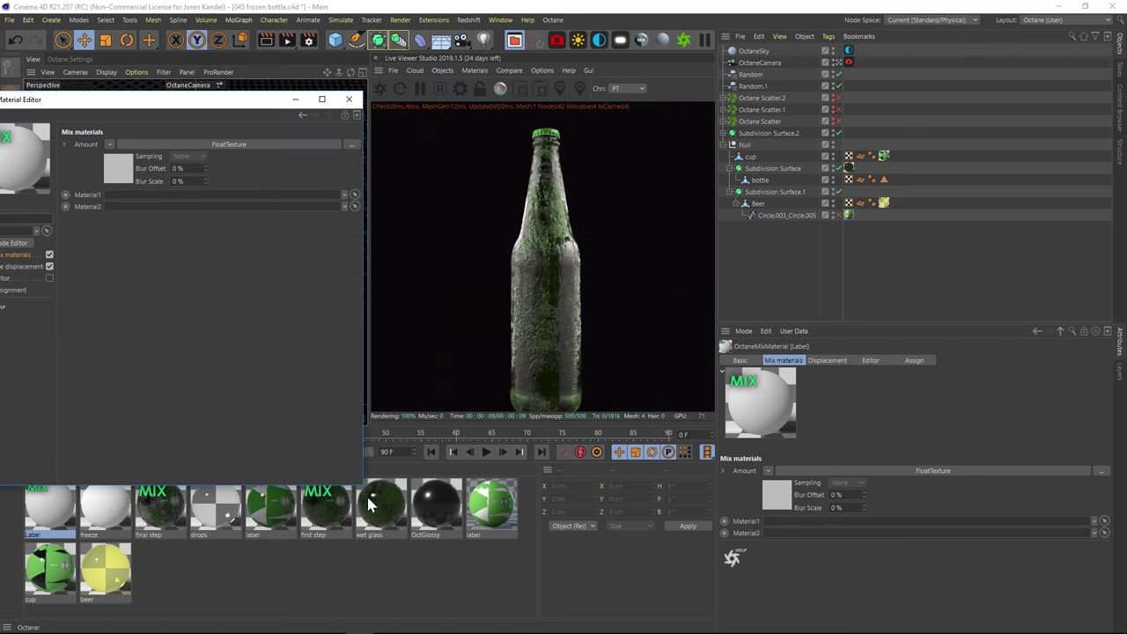
{"action": "left_click_drag", "start_coordinate": [390, 525], "coordinate": [110, 206]}
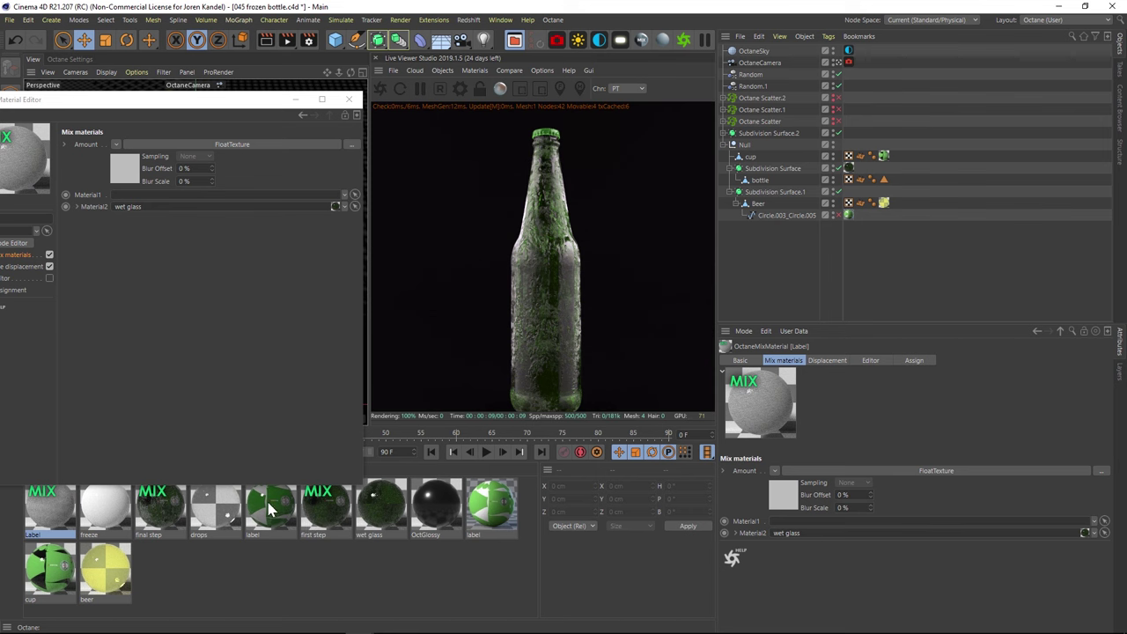
{"action": "left_click_drag", "start_coordinate": [270, 509], "coordinate": [161, 201]}
{"action": "left_click_drag", "start_coordinate": [235, 99], "coordinate": [270, 25]}
{"action": "left_click_drag", "start_coordinate": [60, 511], "coordinate": [860, 180]}
Use heinken-glass.png from the tex folder as the Label mix Amount
{"action": "left_click", "coordinate": [255, 64]}
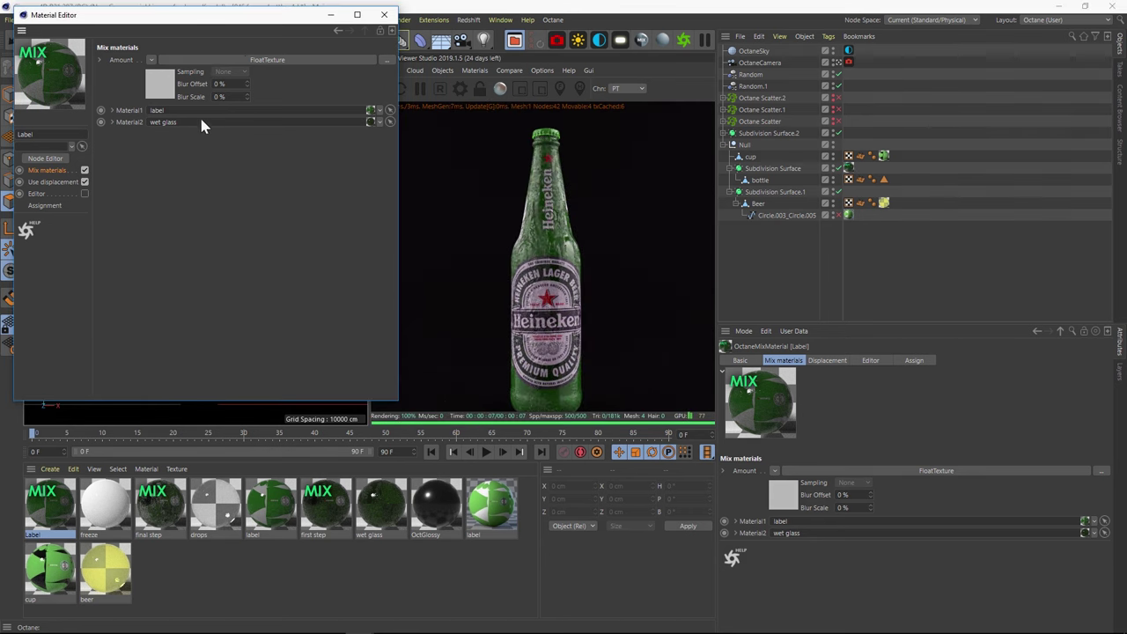
{"action": "left_click", "coordinate": [72, 622]}
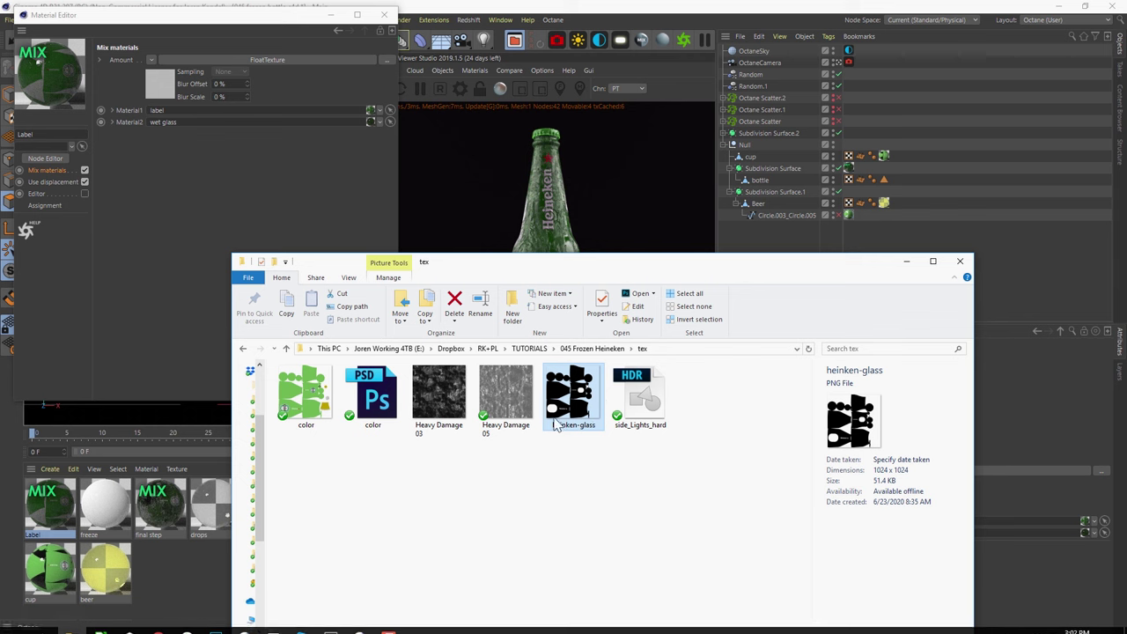
{"action": "left_click_drag", "start_coordinate": [556, 425], "coordinate": [244, 68]}
{"action": "left_click", "coordinate": [317, 15]}
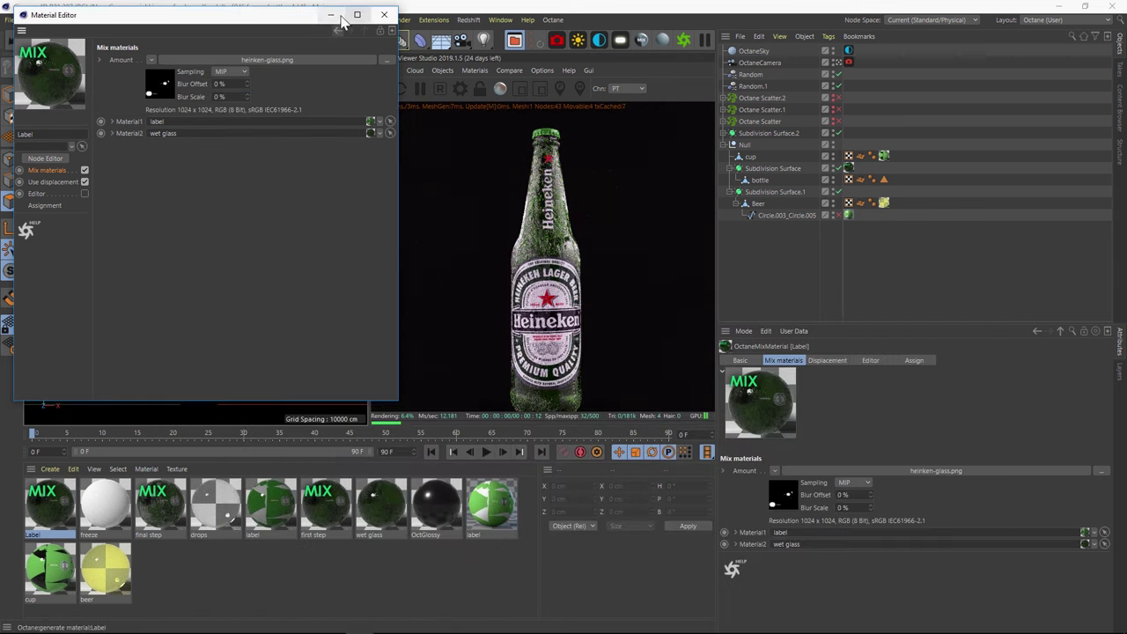
Create a new Octane Glossy Material named FROST
{"action": "left_click", "coordinate": [546, 298]}
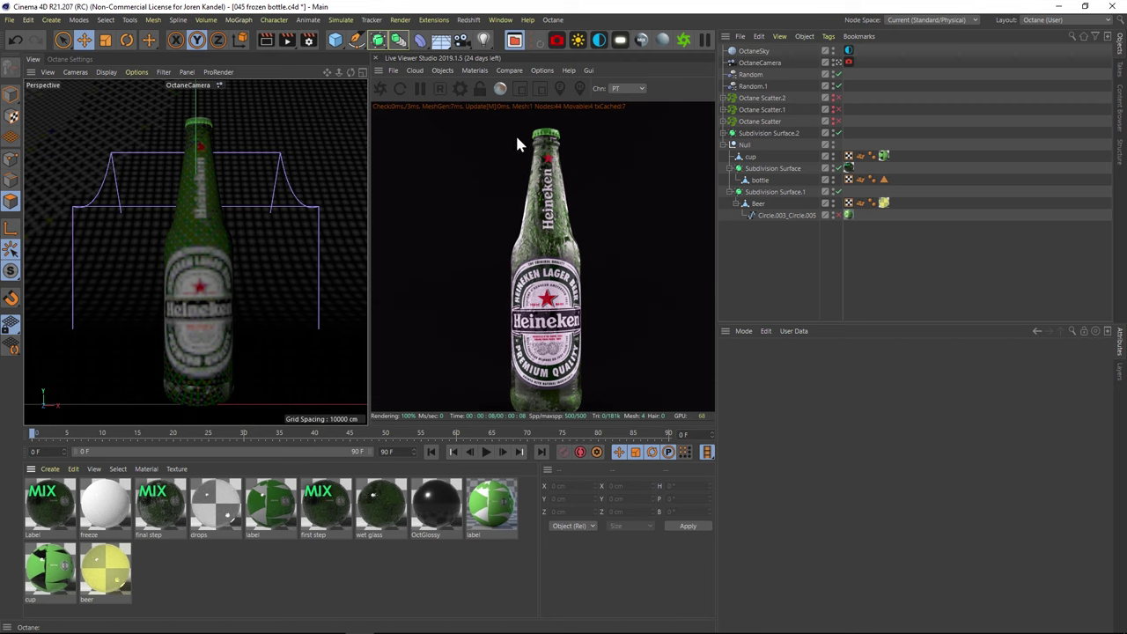
{"action": "left_click", "coordinate": [484, 73]}
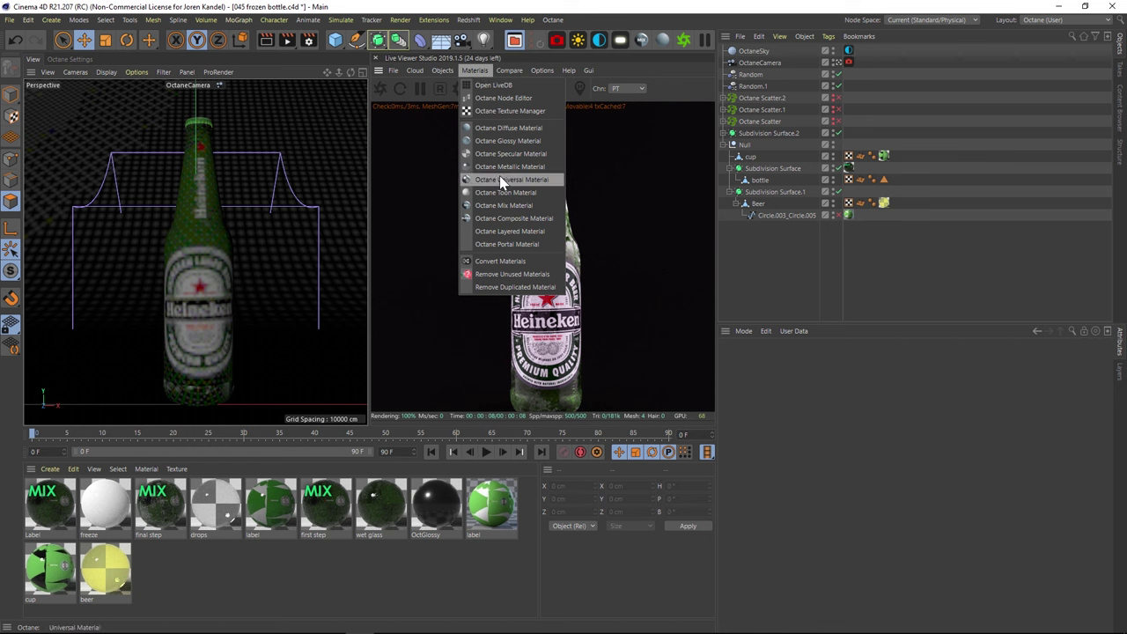
{"action": "left_click", "coordinate": [517, 140]}
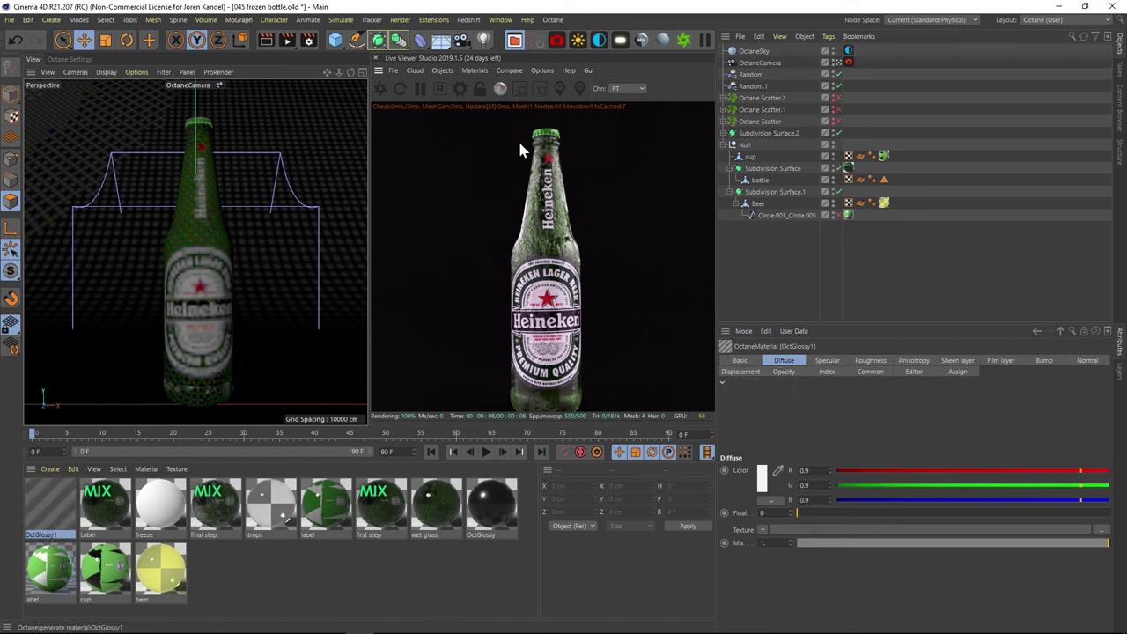
{"action": "double_click", "coordinate": [40, 534]}
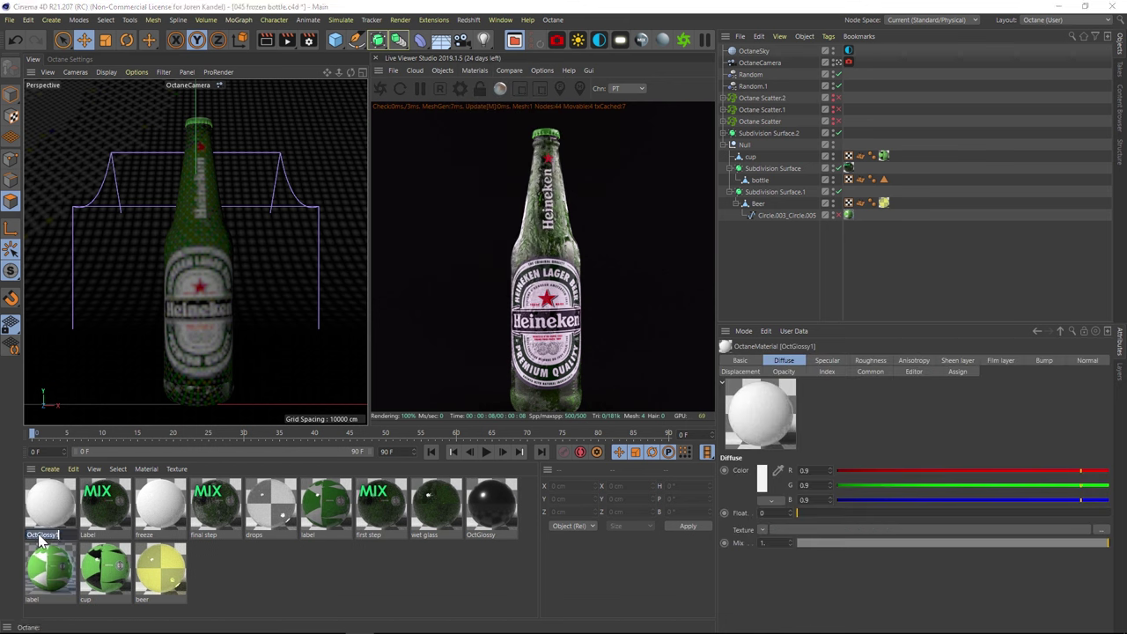
{"action": "type", "text": "lROST"}
{"action": "key", "text": "Return"}
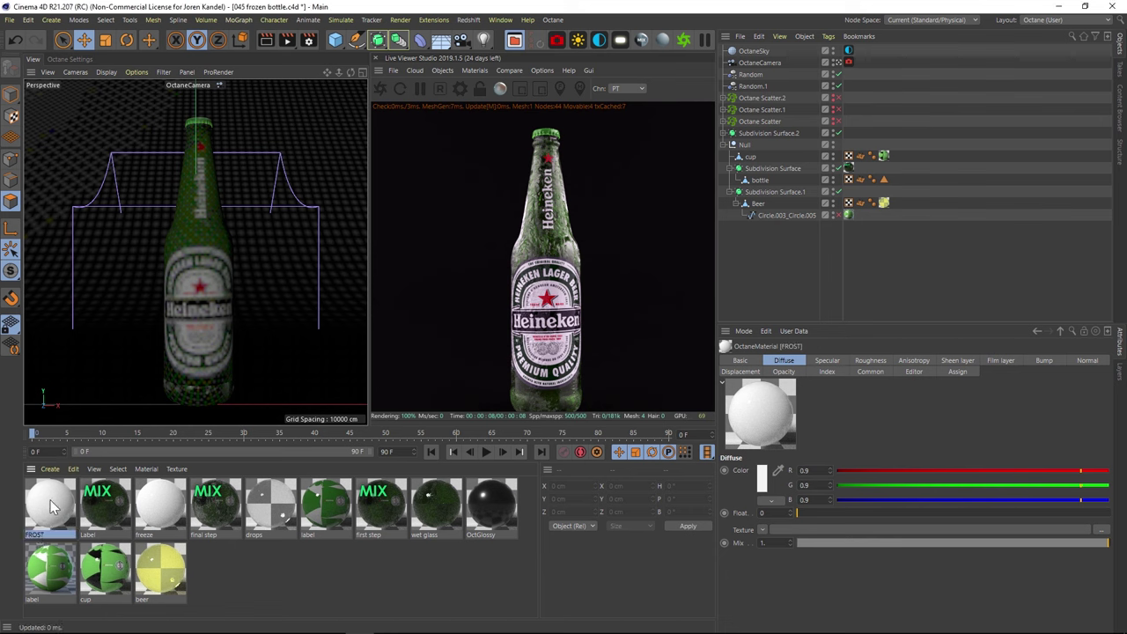
Set FROST's BRDF model to GGX and its index to 1.35
{"action": "double_click", "coordinate": [51, 506]}
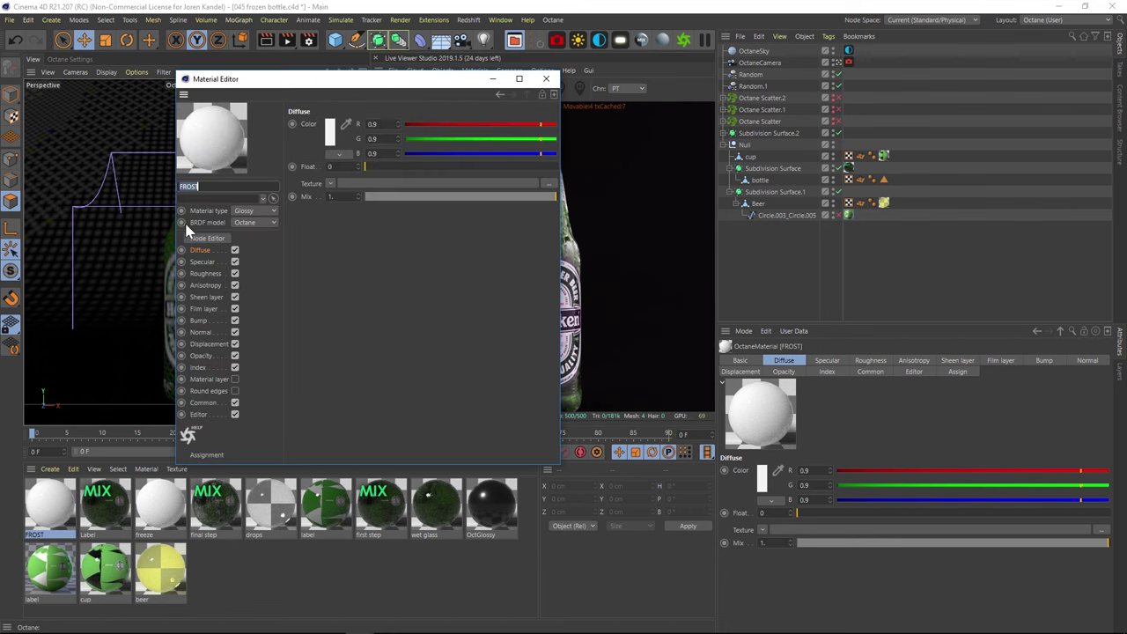
{"action": "left_click", "coordinate": [254, 222]}
{"action": "left_click", "coordinate": [257, 265]}
{"action": "left_click", "coordinate": [196, 369]}
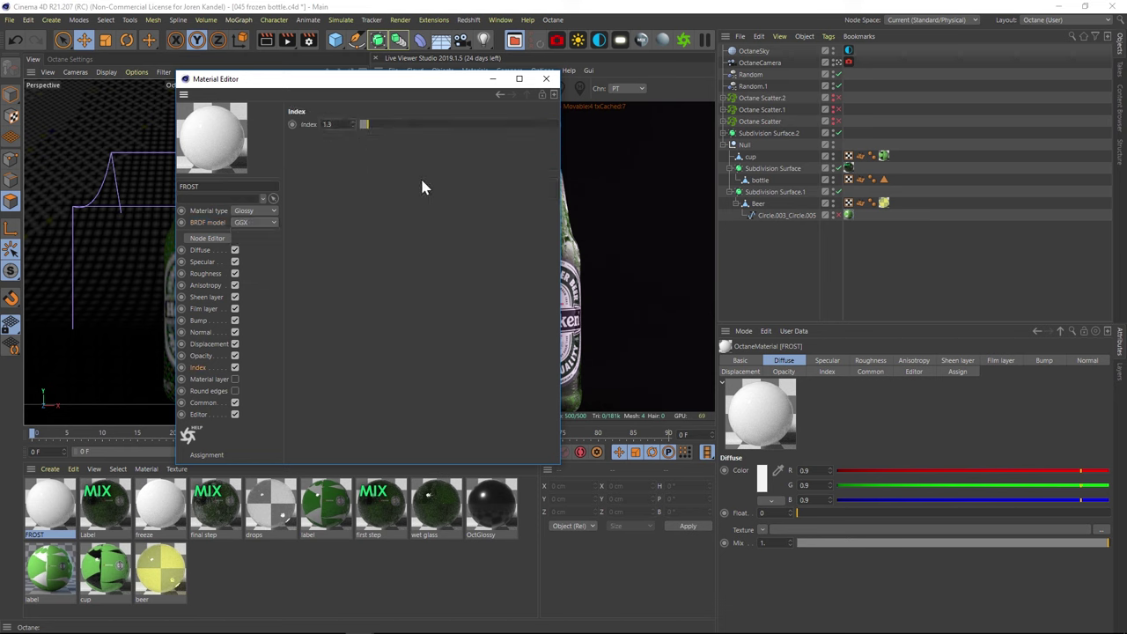
{"action": "type", "text": "5"}
{"action": "key", "text": "Return"}
{"action": "left_click", "coordinate": [546, 79]}
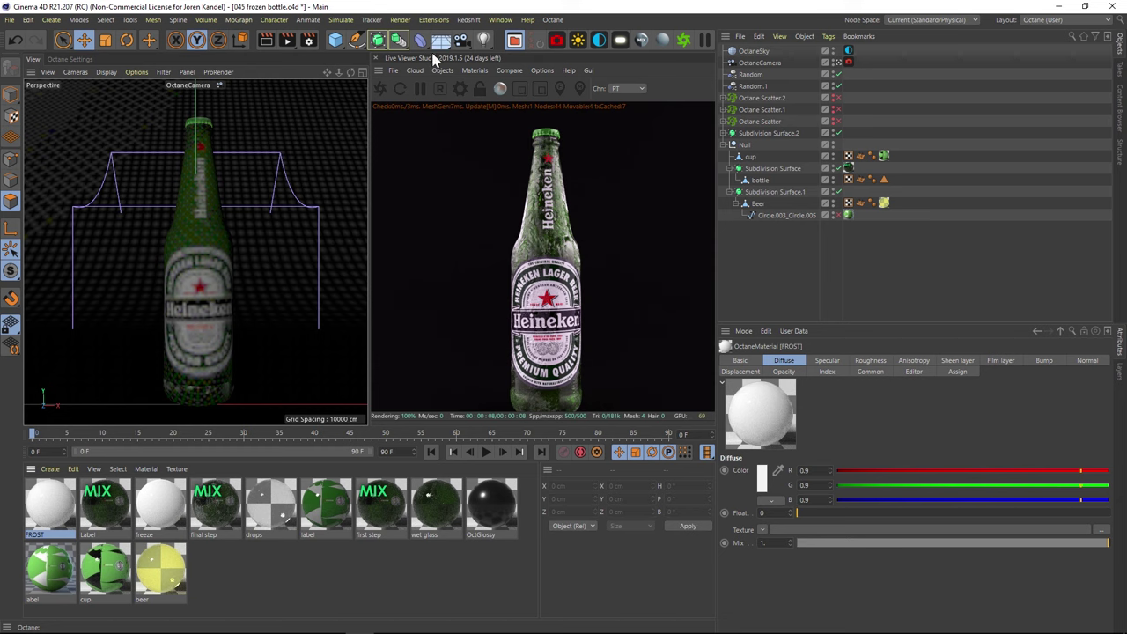
{"action": "left_click", "coordinate": [476, 70]}
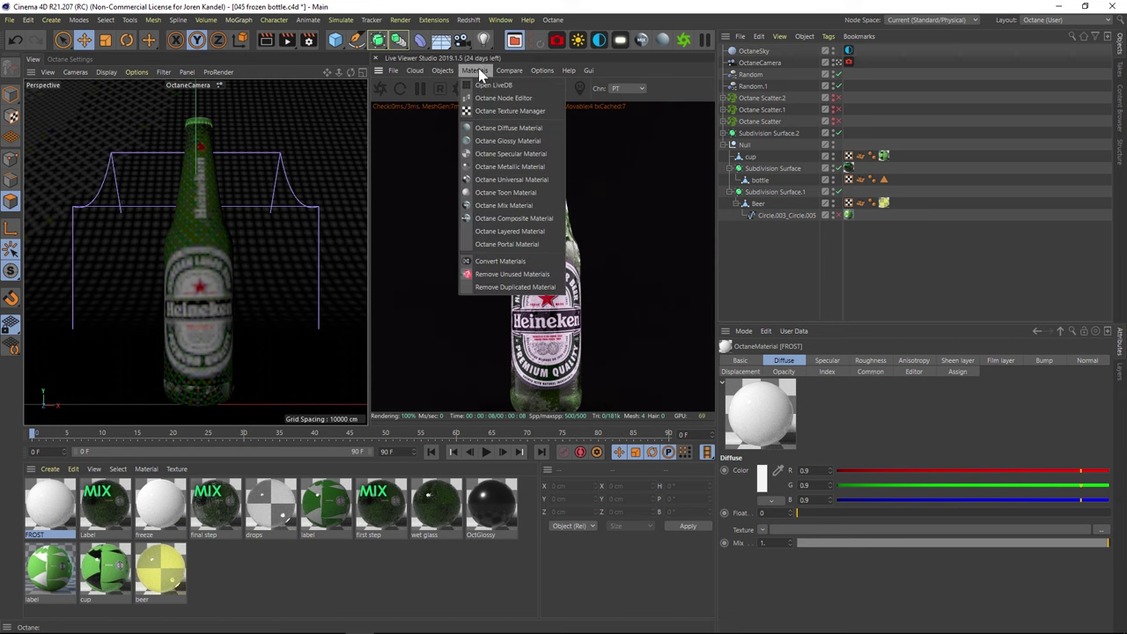
Create a new Octane Mix Material named FINAL and apply it to the bottle
{"action": "left_click", "coordinate": [509, 205]}
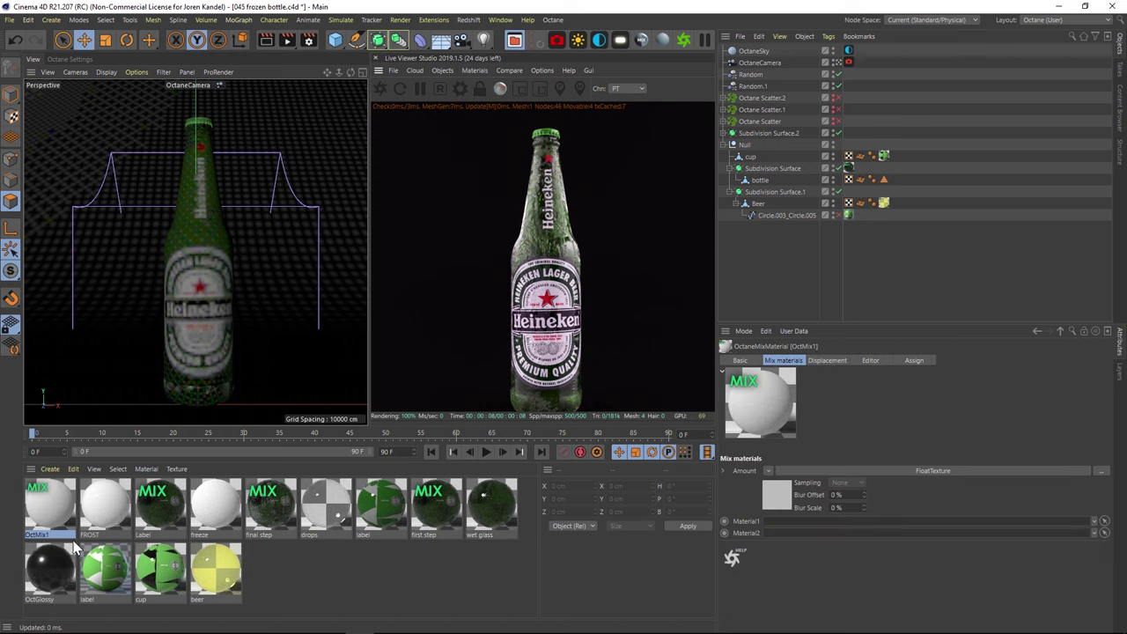
{"action": "double_click", "coordinate": [39, 534]}
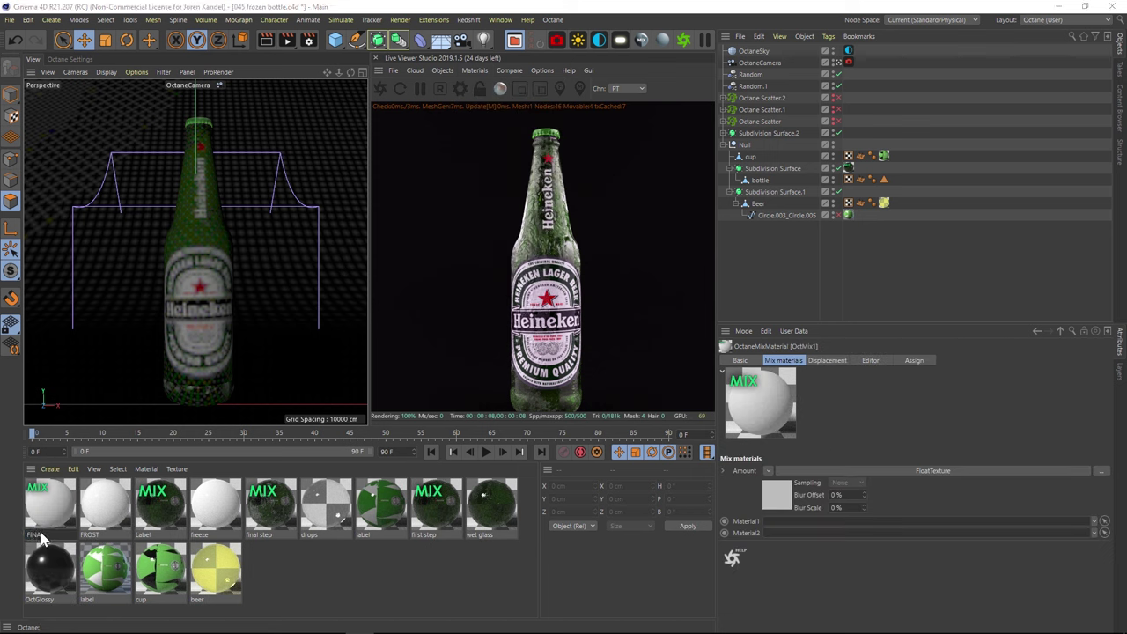
{"action": "type", "text": "FINAL"}
{"action": "left_click_drag", "start_coordinate": [60, 527], "coordinate": [853, 180]}
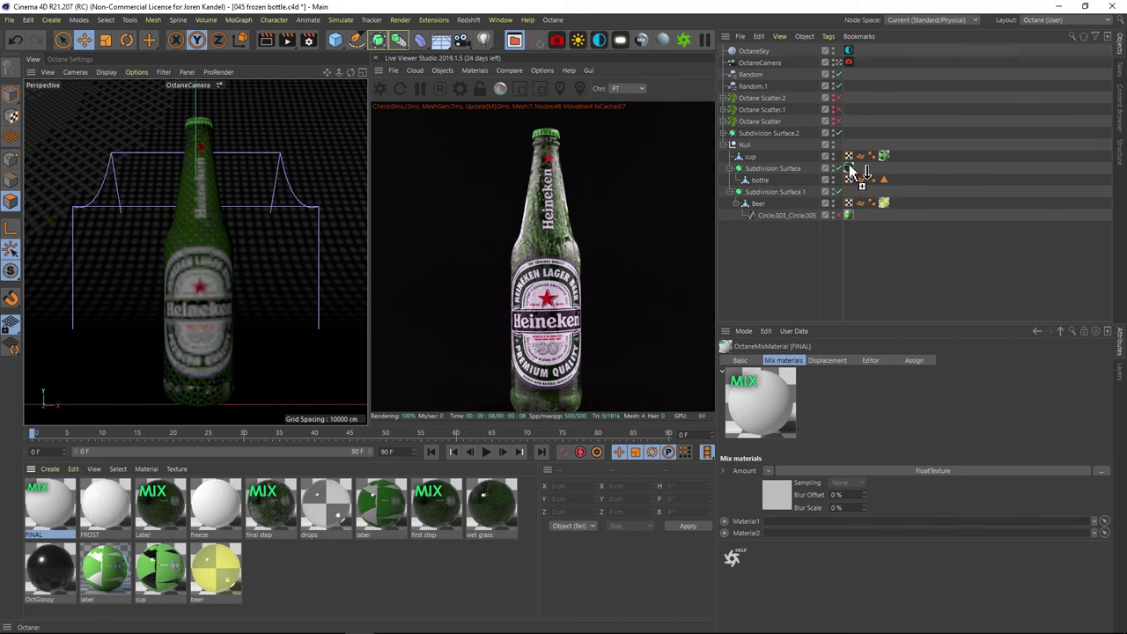
Set FINAL's Material1 to Label and Material2 to FROST
{"action": "double_click", "coordinate": [58, 513]}
{"action": "left_click_drag", "start_coordinate": [358, 81], "coordinate": [227, 51]}
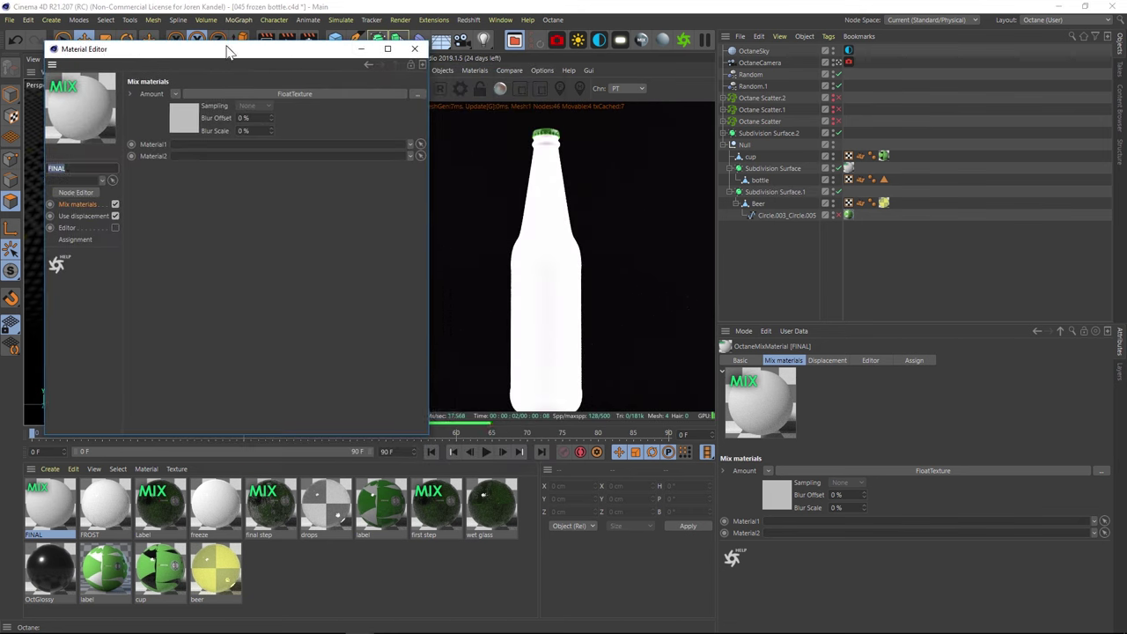
{"action": "left_click_drag", "start_coordinate": [106, 506], "coordinate": [185, 162]}
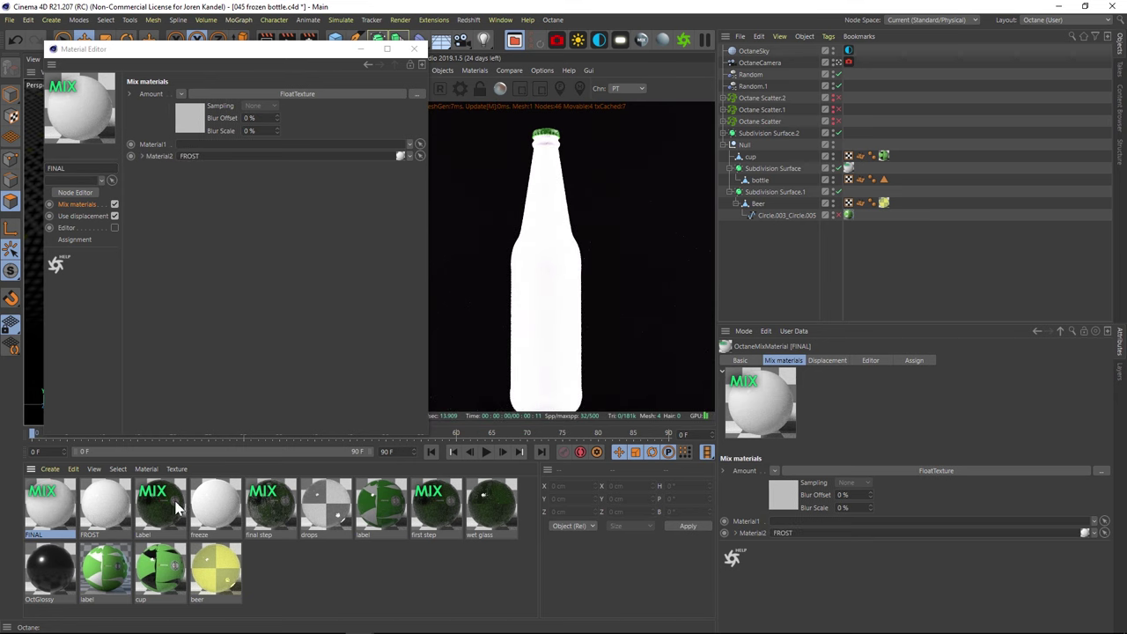
{"action": "left_click_drag", "start_coordinate": [160, 514], "coordinate": [184, 146]}
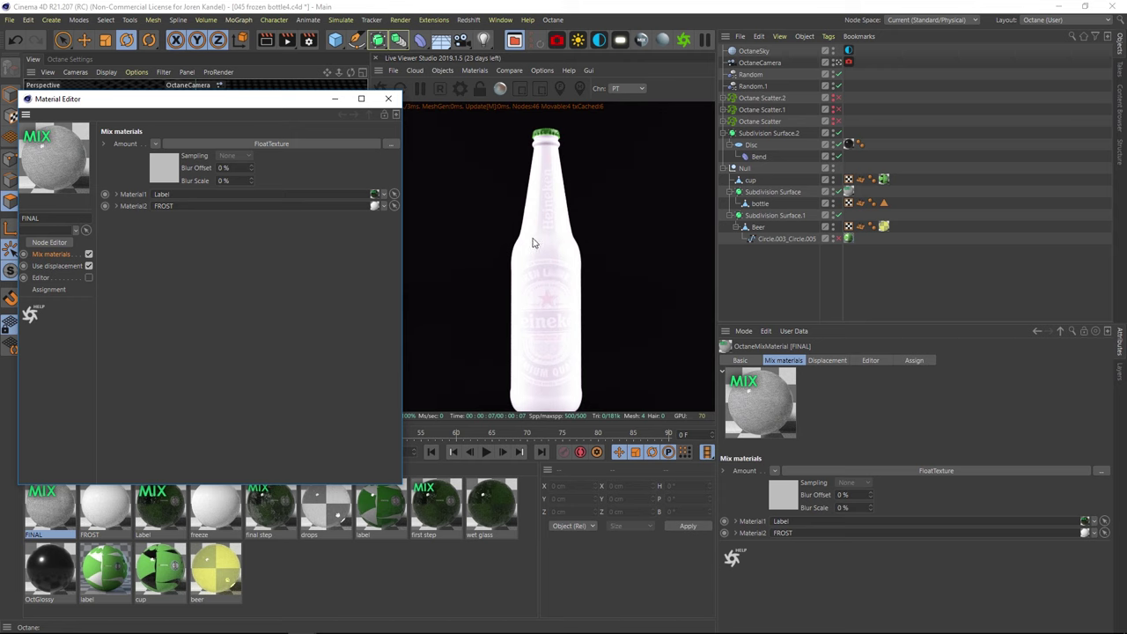
Remove the texture from FINAL's mix Amount and open its node graph
{"action": "left_click_drag", "start_coordinate": [226, 92], "coordinate": [307, 114]}
{"action": "left_click", "coordinate": [275, 148]}
{"action": "left_click", "coordinate": [300, 160]}
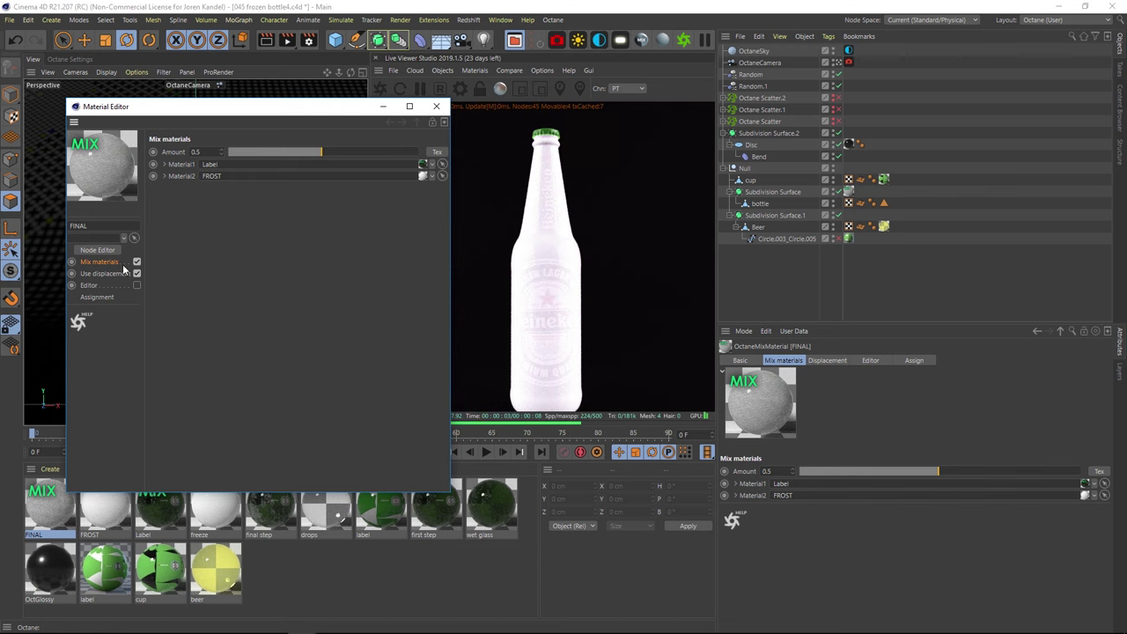
{"action": "left_click", "coordinate": [97, 250]}
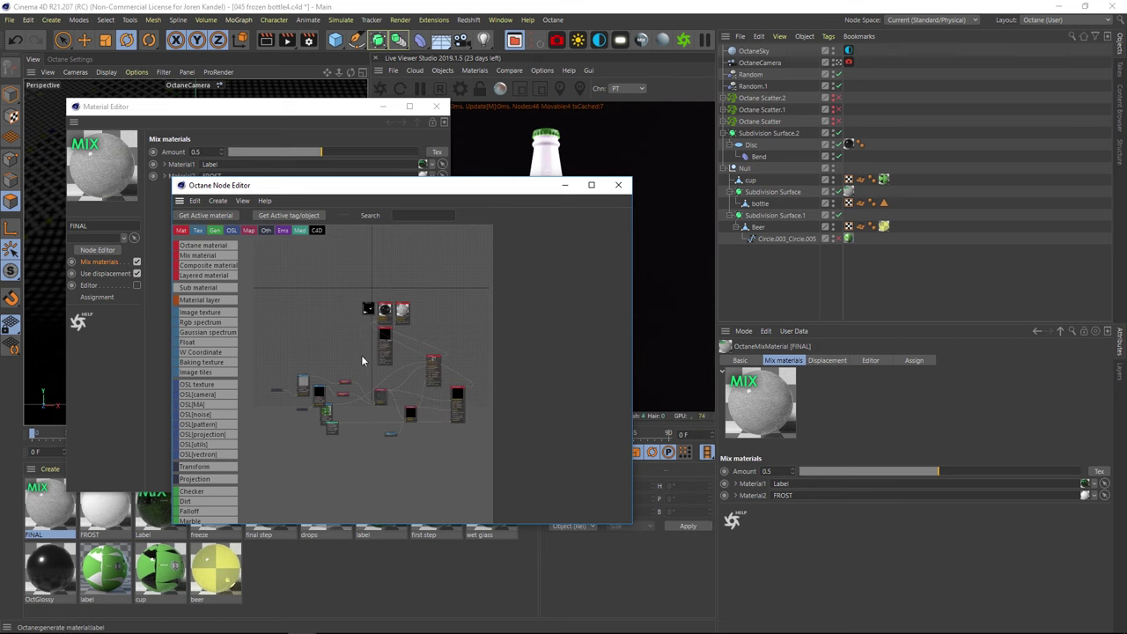
Widen the Node Editor, select all nodes and Auto Arrange them
{"action": "scroll", "coordinate": [293, 370], "scroll_direction": "up", "scroll_amount": 3}
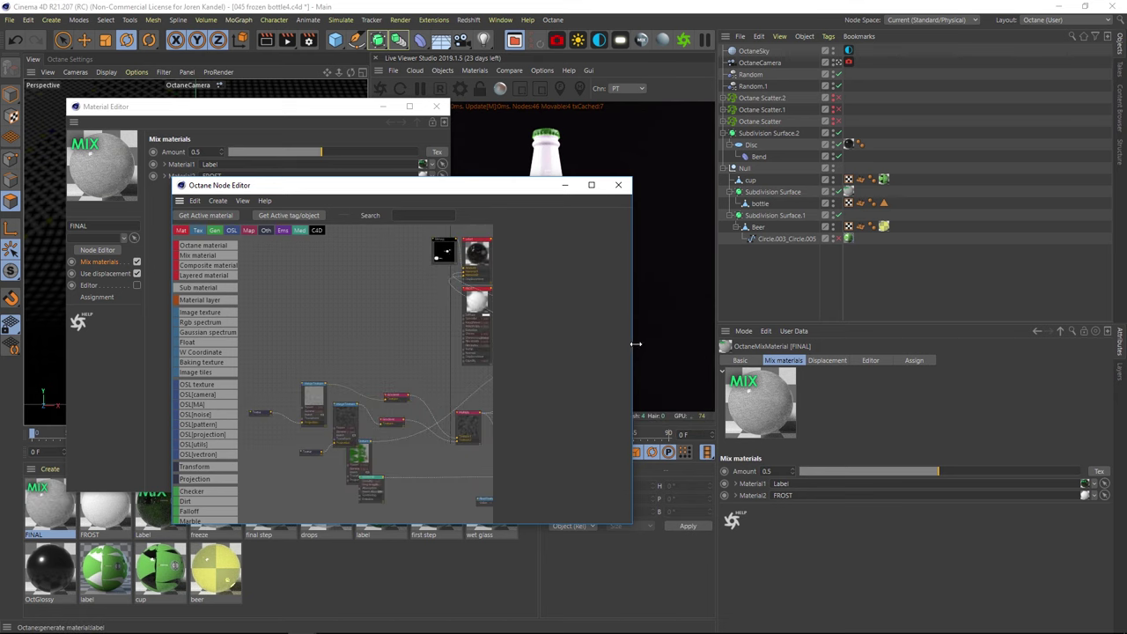
{"action": "left_click_drag", "start_coordinate": [636, 344], "coordinate": [1027, 344]}
{"action": "scroll", "coordinate": [553, 295], "scroll_direction": "down", "scroll_amount": 3}
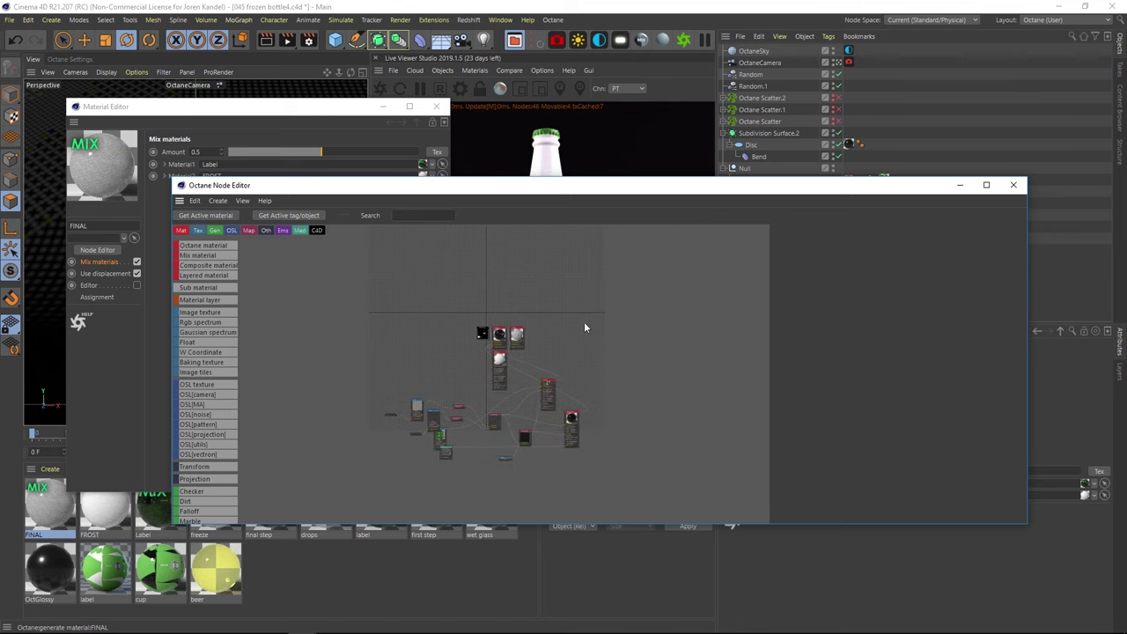
{"action": "left_click_drag", "start_coordinate": [616, 322], "coordinate": [394, 471]}
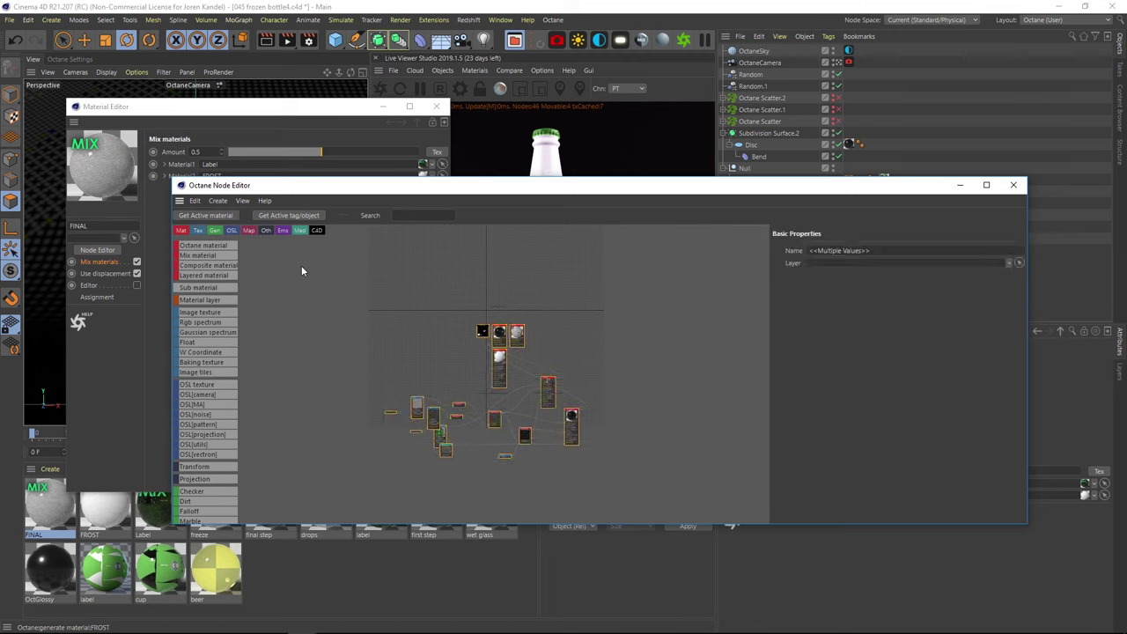
{"action": "left_click", "coordinate": [242, 201]}
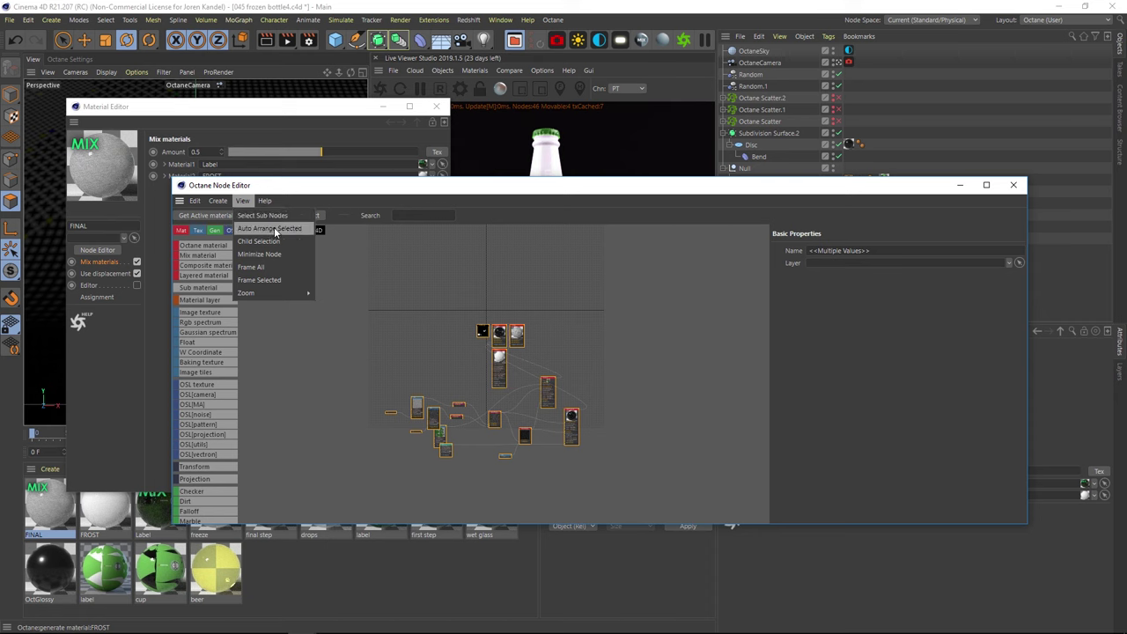
{"action": "left_click", "coordinate": [275, 231]}
Move the FINAL mix node off to the right of the arranged nodes
{"action": "scroll", "coordinate": [419, 365], "scroll_direction": "up", "scroll_amount": 3}
{"action": "middle_click_drag", "start_coordinate": [678, 401], "coordinate": [643, 389]}
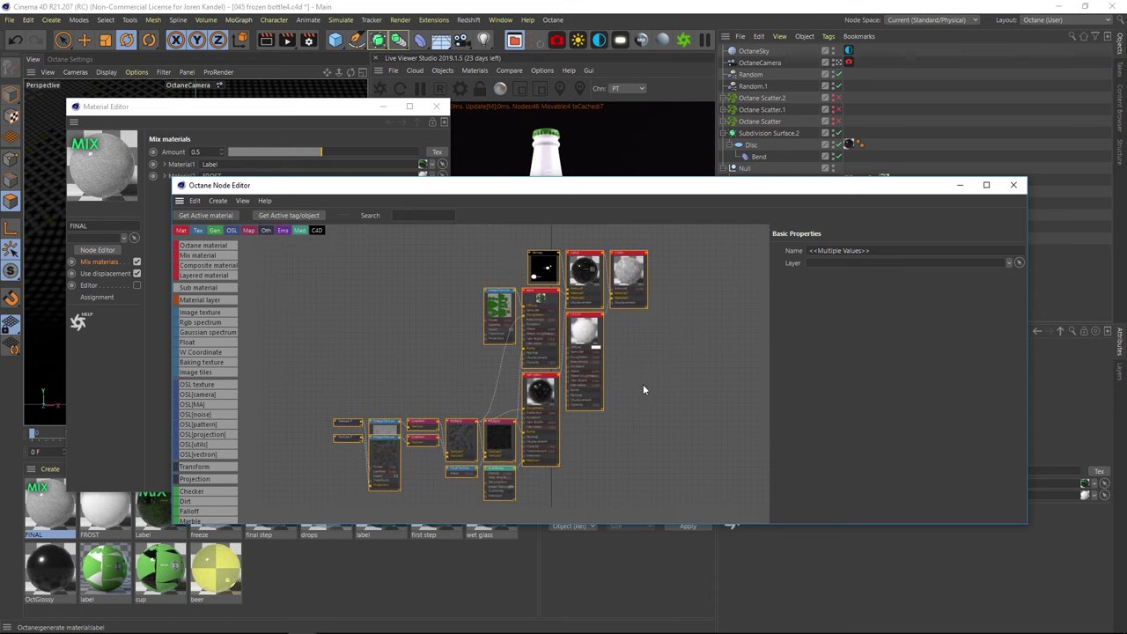
{"action": "left_click_drag", "start_coordinate": [307, 401], "coordinate": [456, 451]}
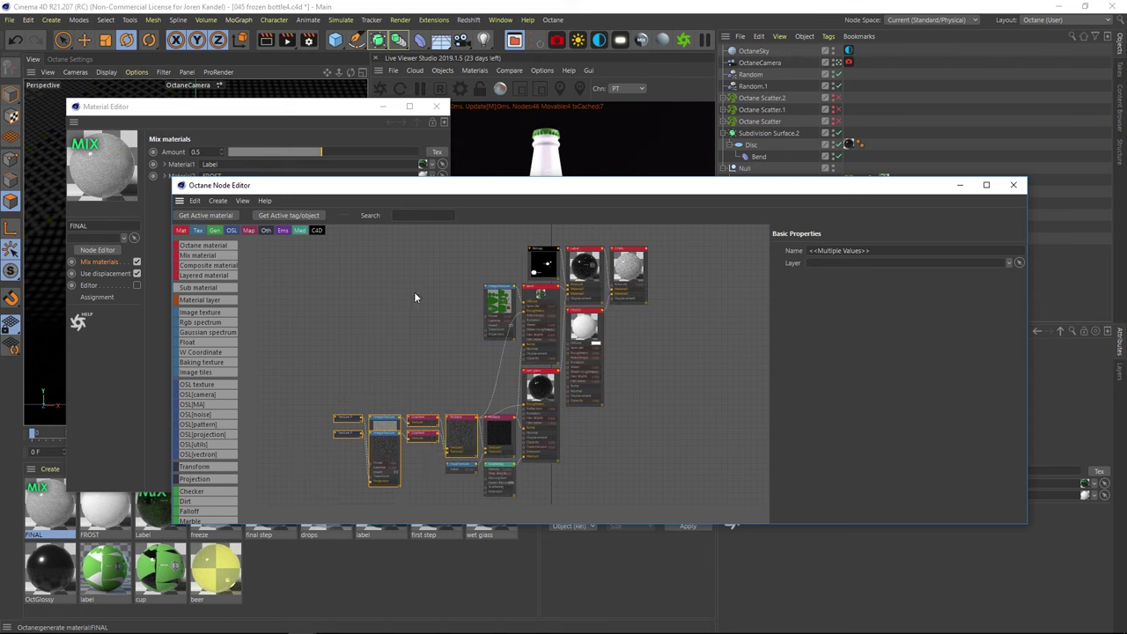
{"action": "middle_click_drag", "start_coordinate": [414, 297], "coordinate": [403, 320]}
{"action": "left_click", "coordinate": [622, 295]}
{"action": "left_click_drag", "start_coordinate": [622, 295], "coordinate": [698, 269]}
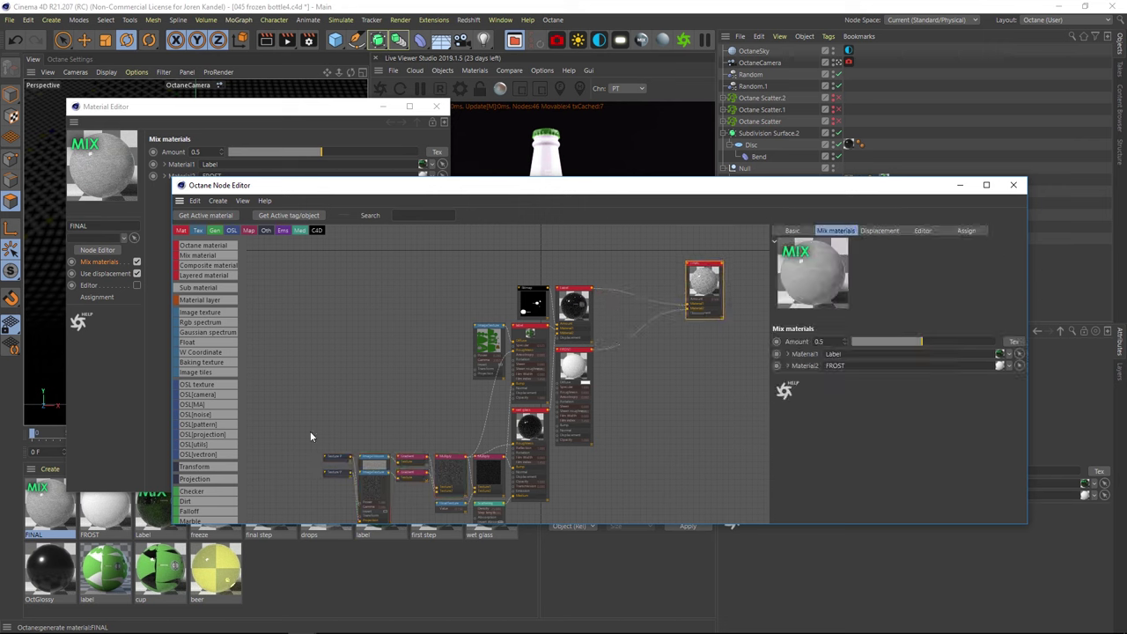
Connect the Multiply node's output to the FINAL mix node's Amount
{"action": "left_click_drag", "start_coordinate": [468, 465], "coordinate": [417, 458]}
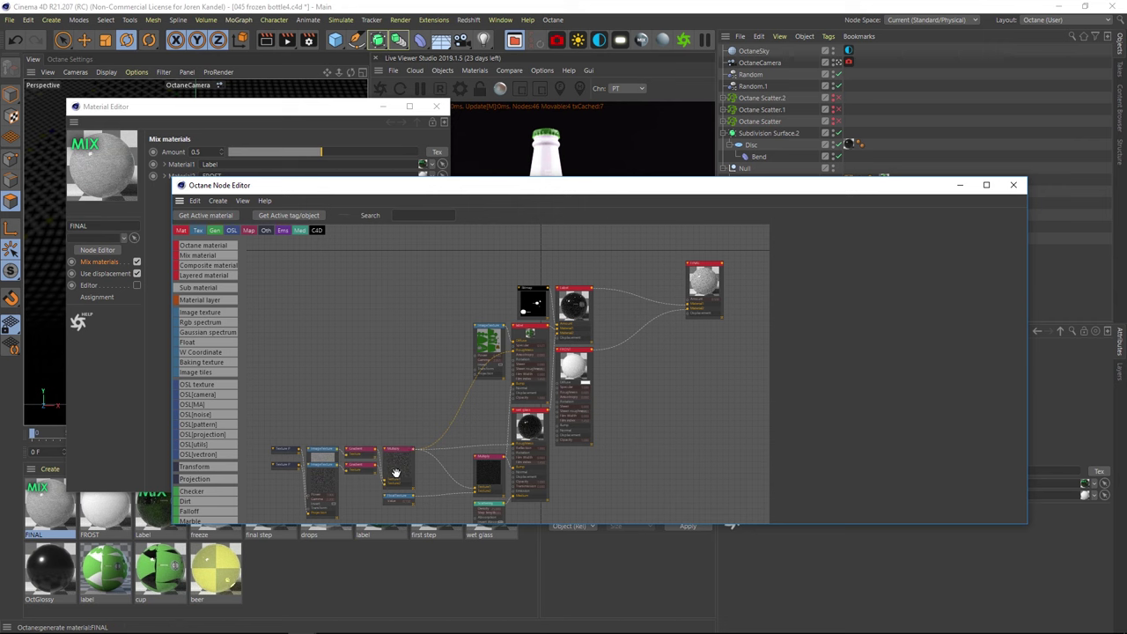
{"action": "left_click_drag", "start_coordinate": [284, 447], "coordinate": [402, 514]}
{"action": "left_click_drag", "start_coordinate": [410, 450], "coordinate": [688, 305]}
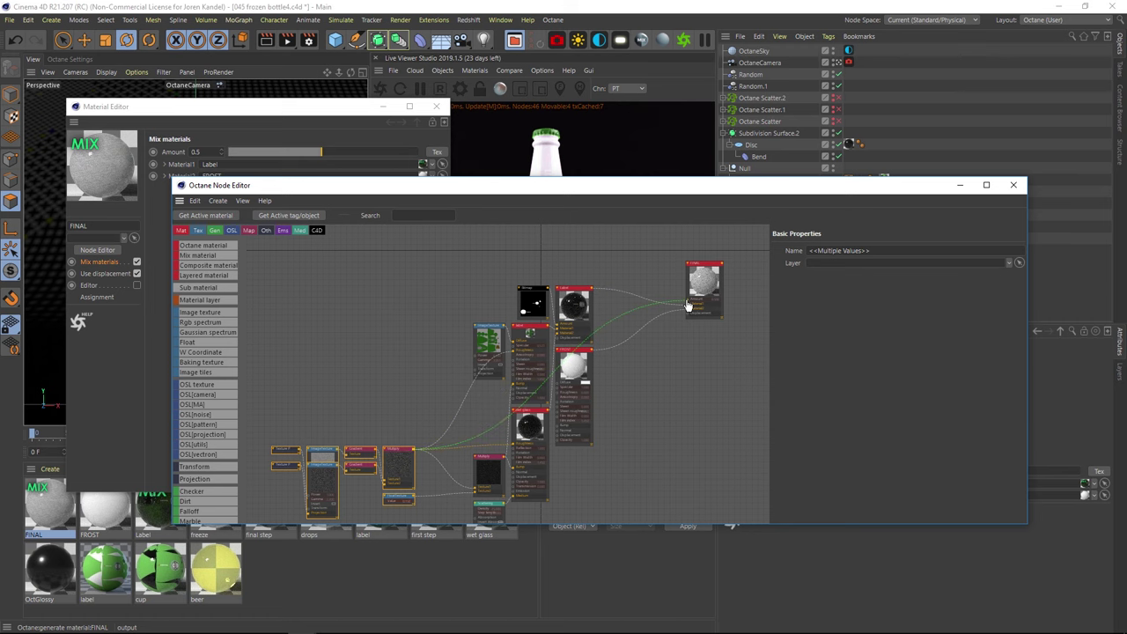
{"action": "left_click_drag", "start_coordinate": [642, 188], "coordinate": [613, 379]}
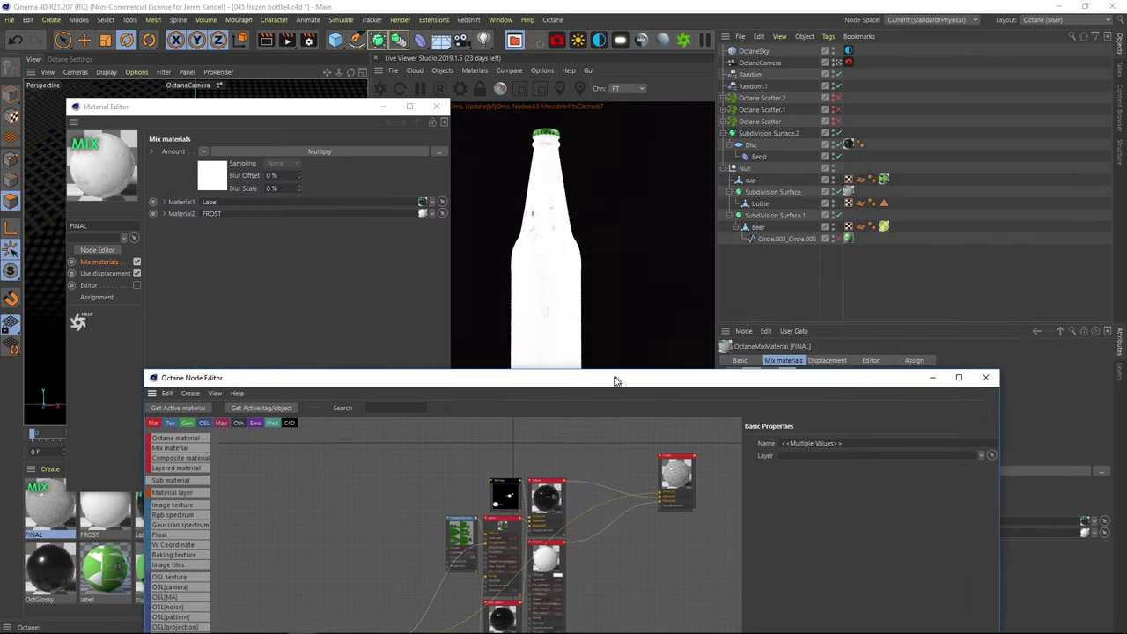
Swap the mix inputs so Material1 is FROST and Material2 is Label
{"action": "left_click_drag", "start_coordinate": [157, 380], "coordinate": [676, 288]}
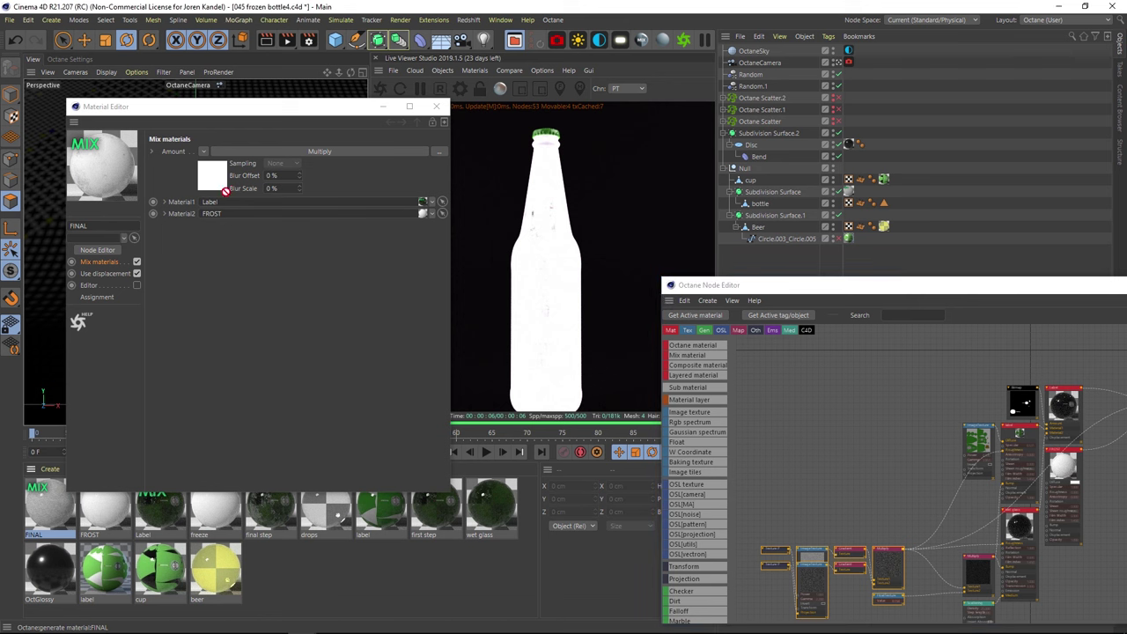
{"action": "left_click_drag", "start_coordinate": [225, 191], "coordinate": [210, 204]}
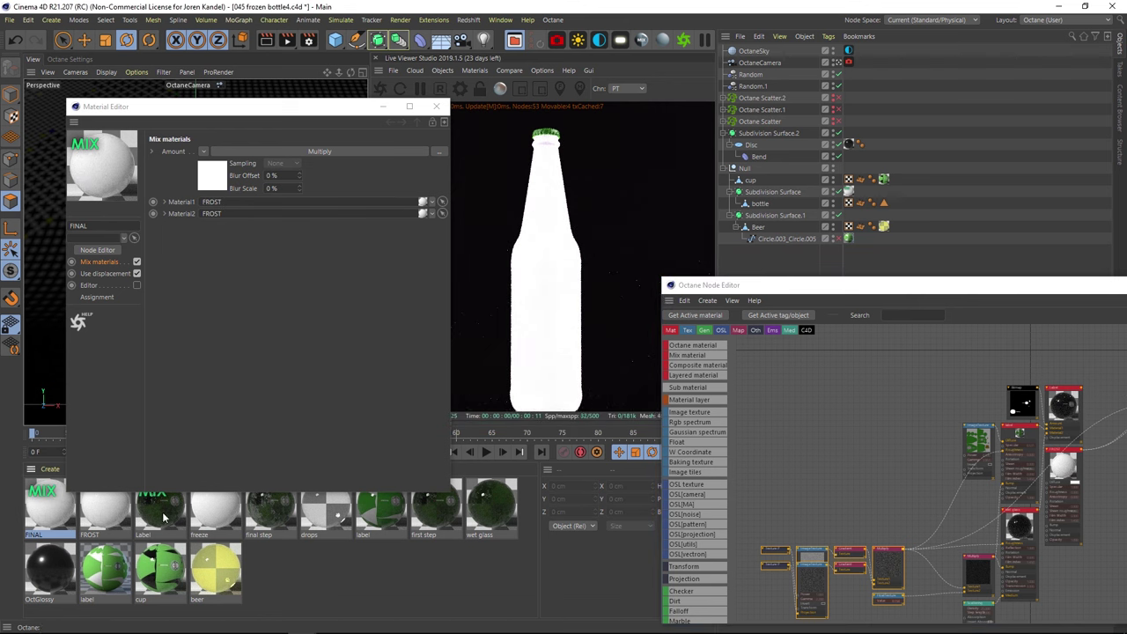
{"action": "left_click_drag", "start_coordinate": [163, 518], "coordinate": [210, 213]}
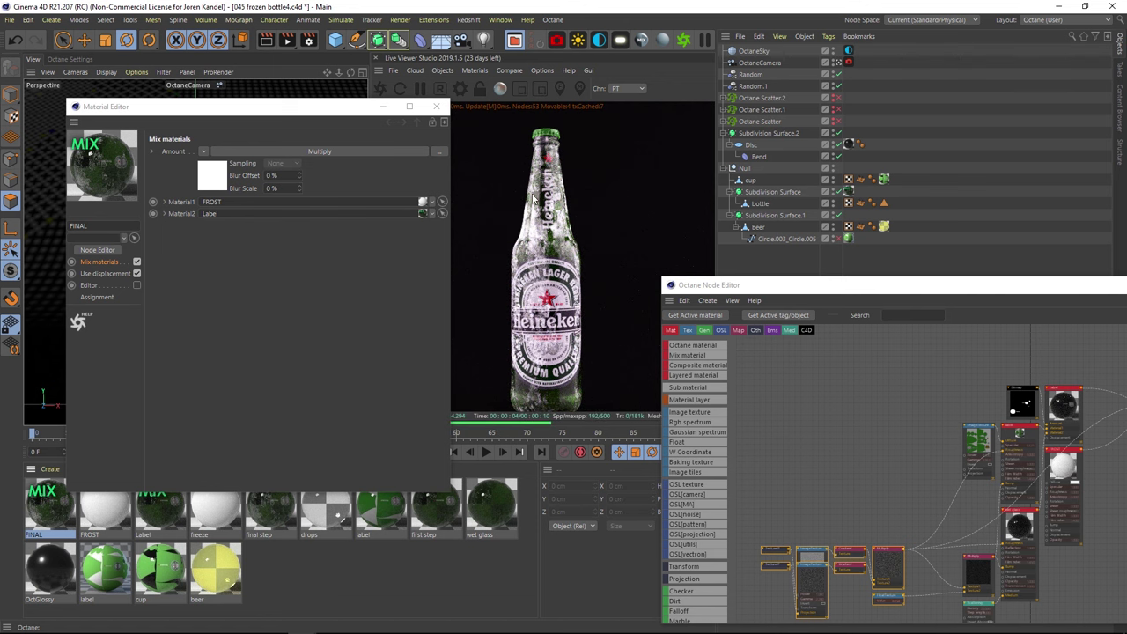
{"action": "left_click_drag", "start_coordinate": [753, 284], "coordinate": [324, 241]}
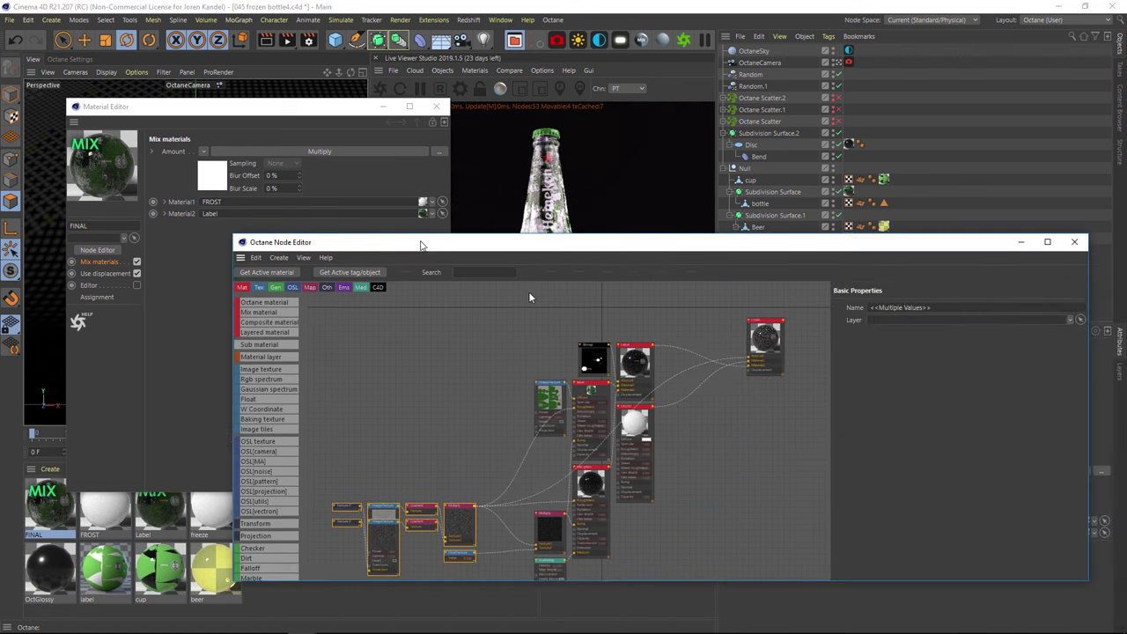
Add a Gradient node and route the Multiply scratch map through it into the mix Amount
{"action": "left_click_drag", "start_coordinate": [599, 254], "coordinate": [557, 279]}
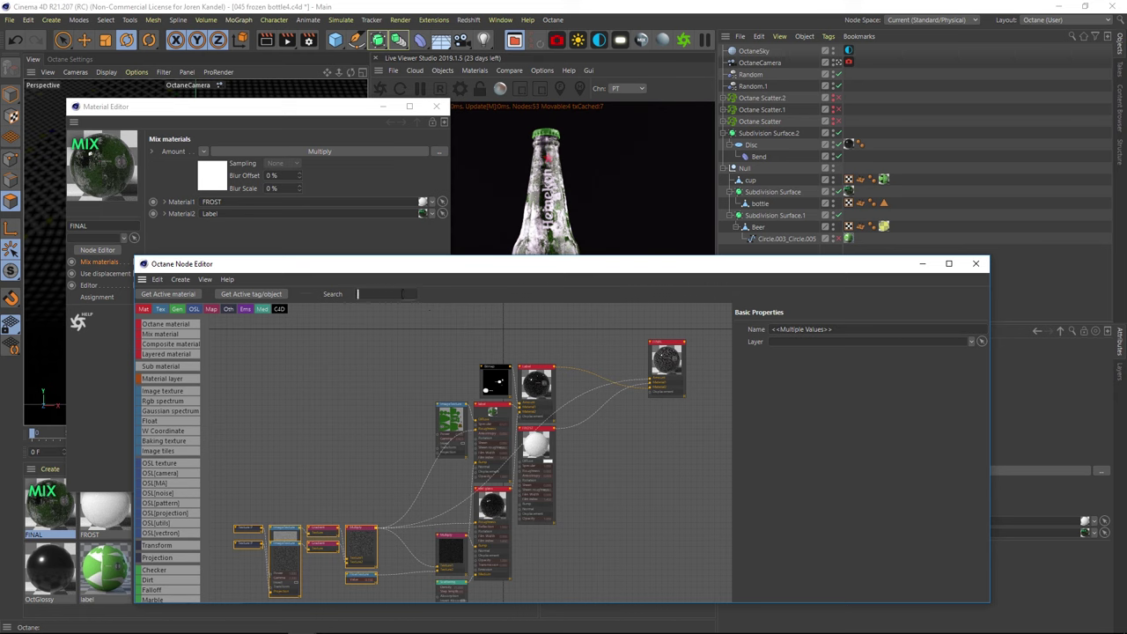
{"action": "type", "text": "gradient"}
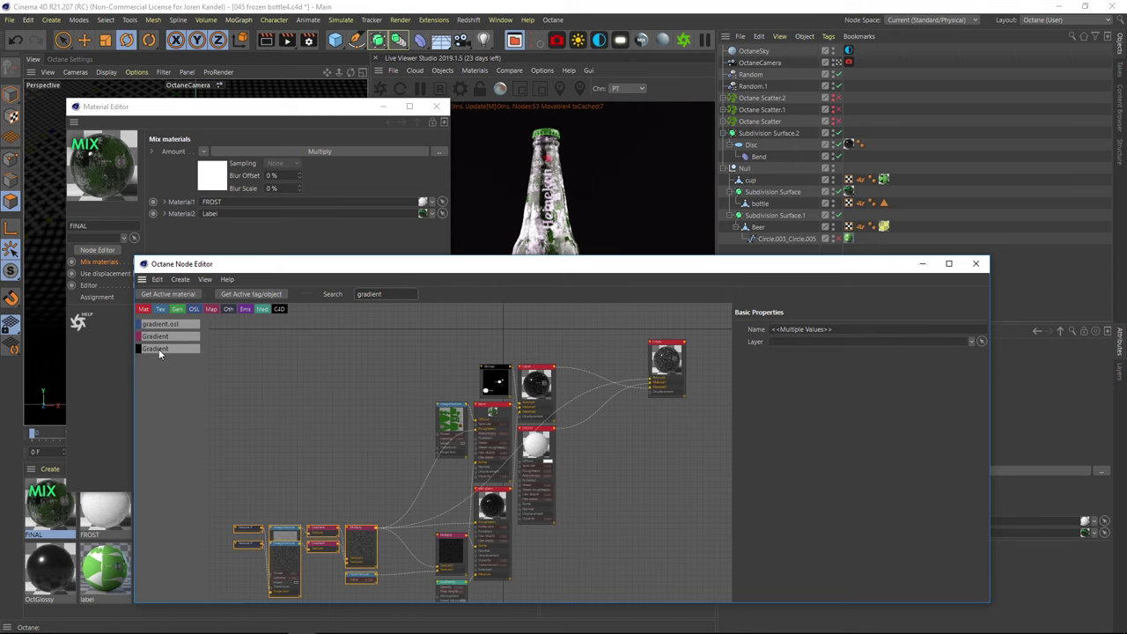
{"action": "left_click_drag", "start_coordinate": [164, 338], "coordinate": [495, 373]}
{"action": "left_click_drag", "start_coordinate": [582, 399], "coordinate": [594, 396]}
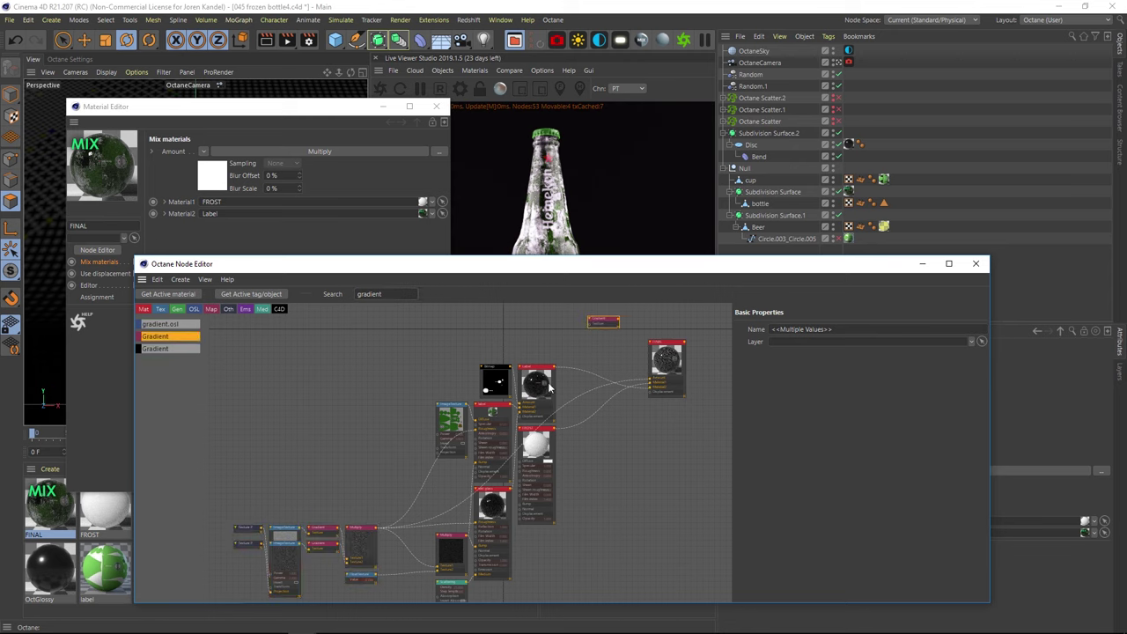
{"action": "left_click_drag", "start_coordinate": [377, 534], "coordinate": [651, 378]}
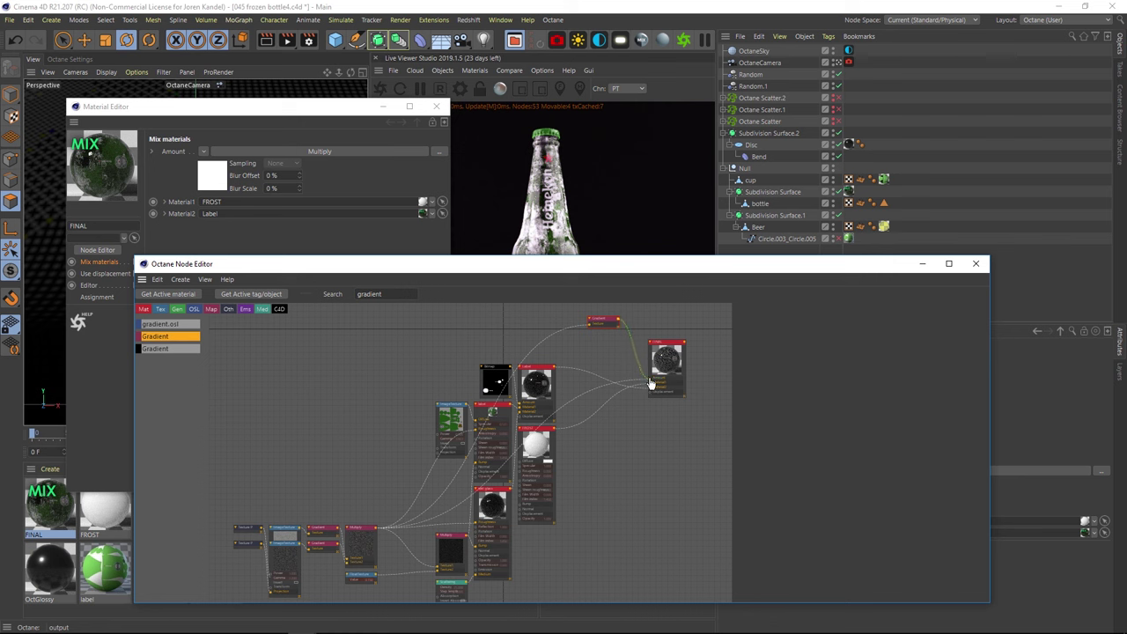
Move the gradient's right knot to about 80.7%
{"action": "left_click_drag", "start_coordinate": [455, 262], "coordinate": [141, 360]}
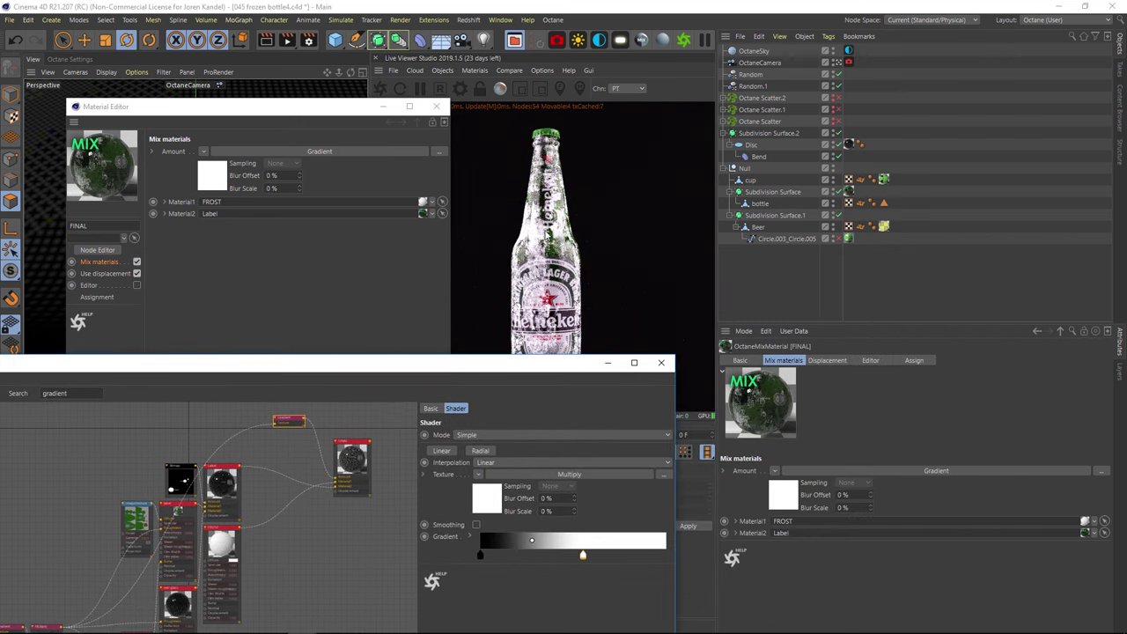
{"action": "left_click_drag", "start_coordinate": [583, 559], "coordinate": [629, 558]}
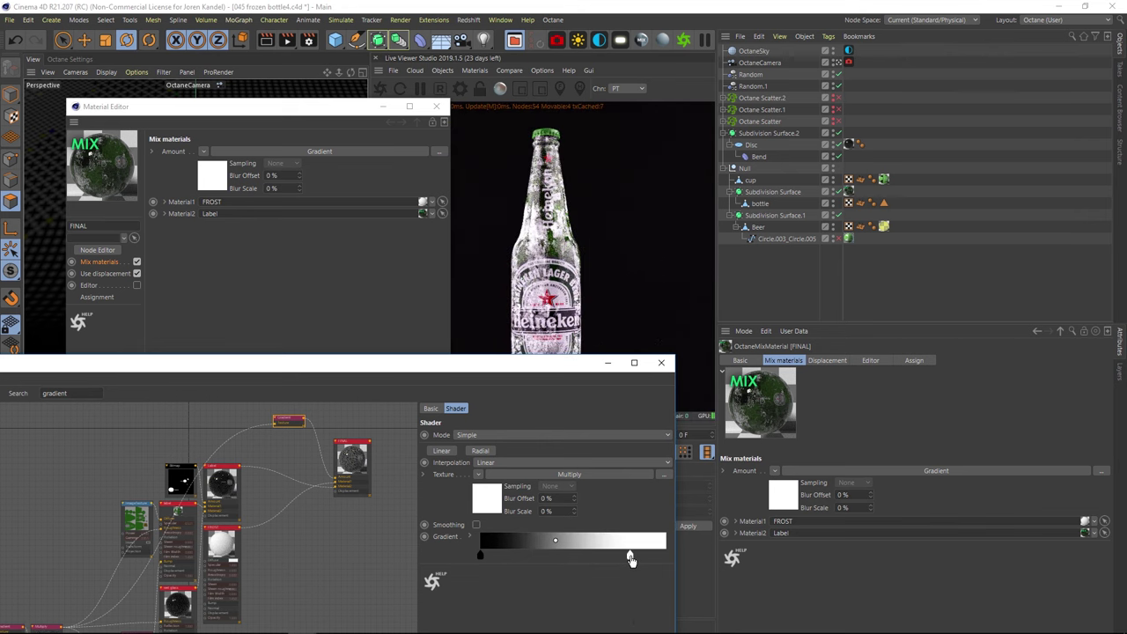
{"action": "double_click", "coordinate": [630, 558]}
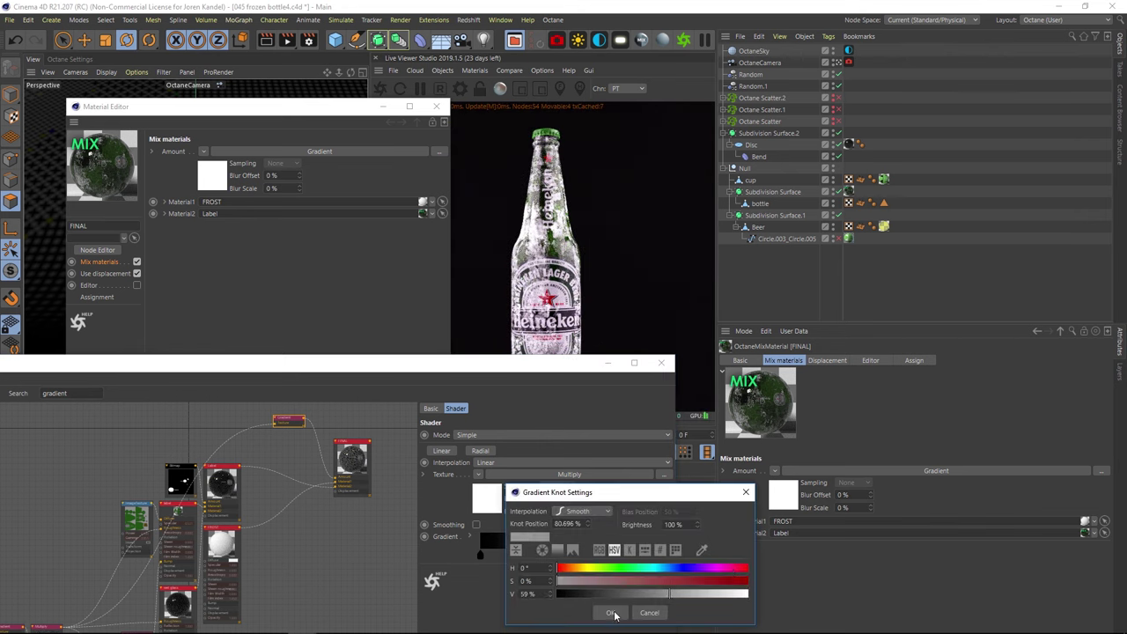
{"action": "left_click", "coordinate": [610, 612]}
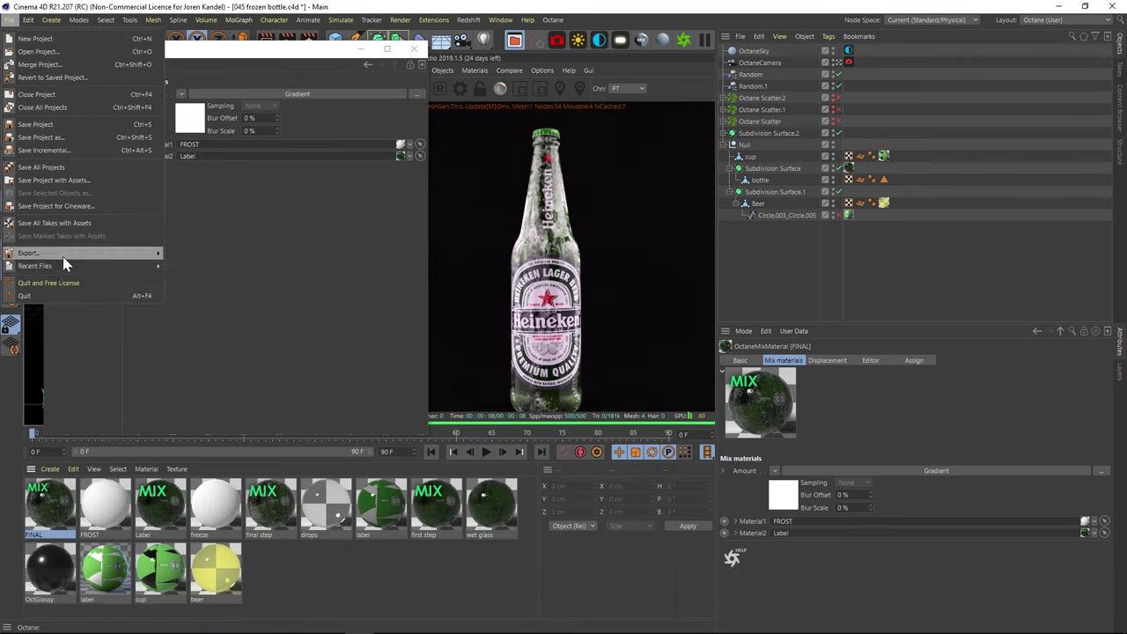
Reopen '045 frozen bottle.c4d' from Recent Files and confirm loading it despite it being already open
{"action": "mouse_move", "coordinate": [62, 264]}
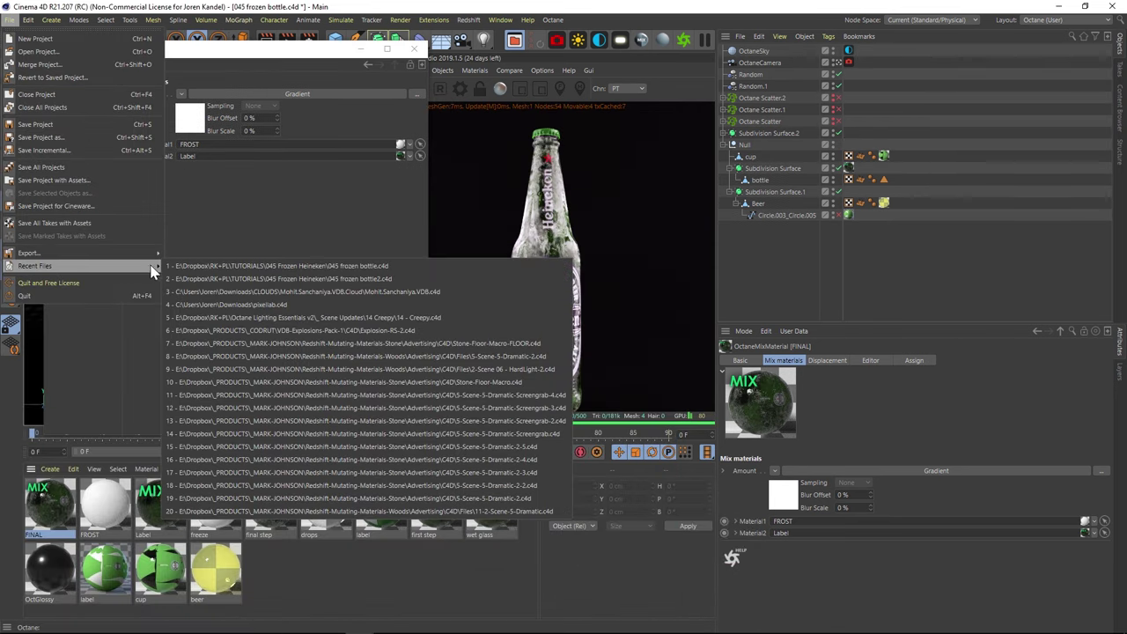
{"action": "left_click", "coordinate": [300, 265]}
{"action": "left_click", "coordinate": [590, 365]}
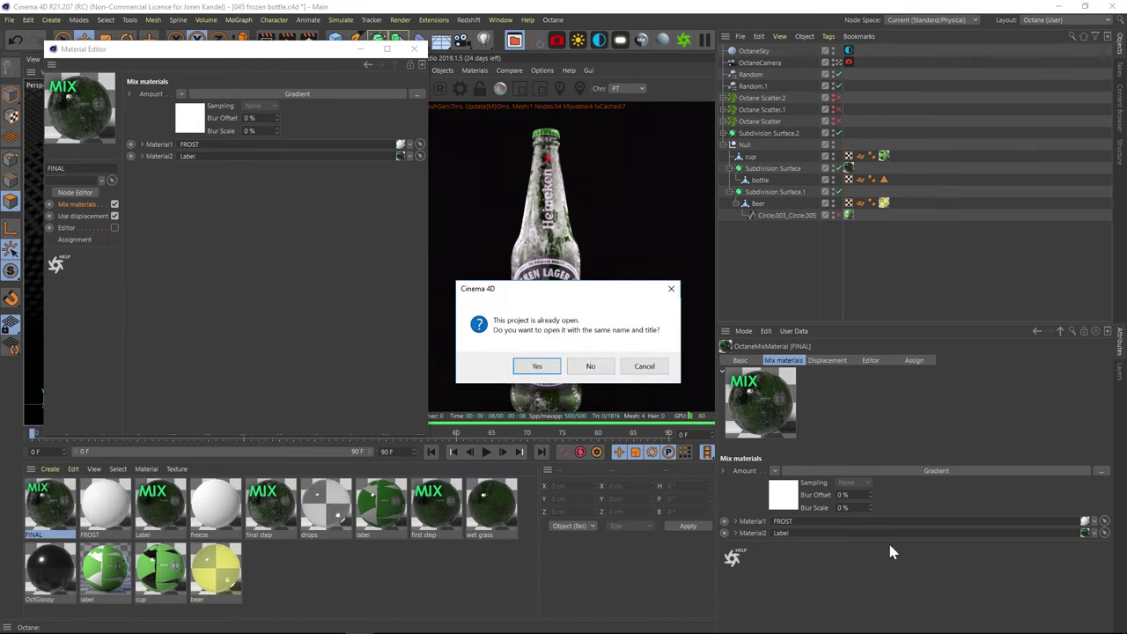